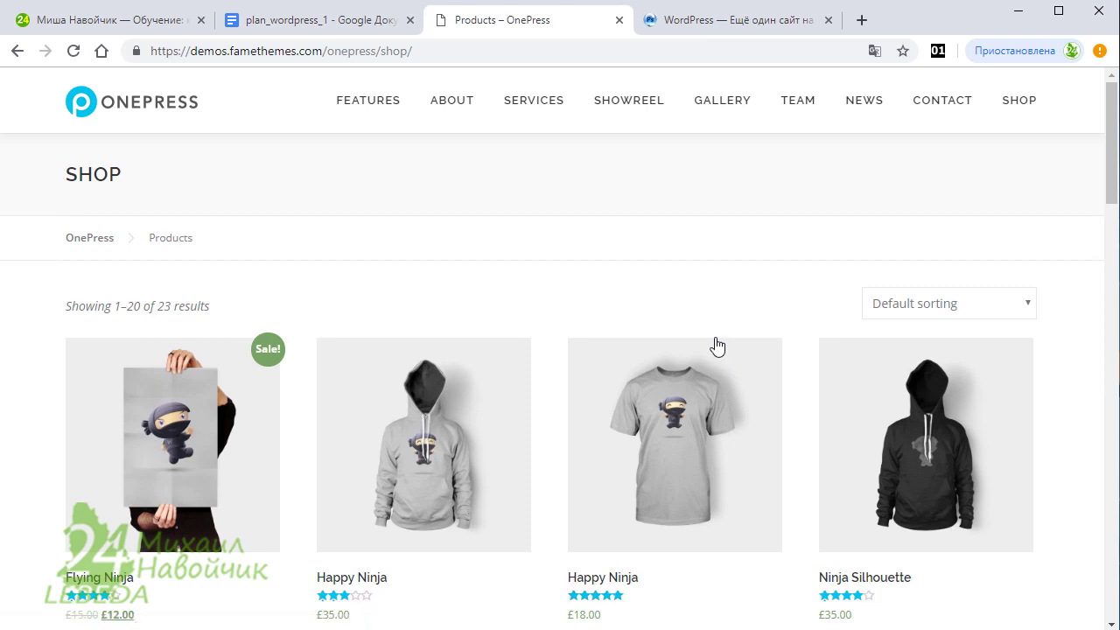
# Open the goods list "5 товаров" linked under item 10 of the plan_wordpress_1 document
pyautogui.scroll(-2, 718, 350)
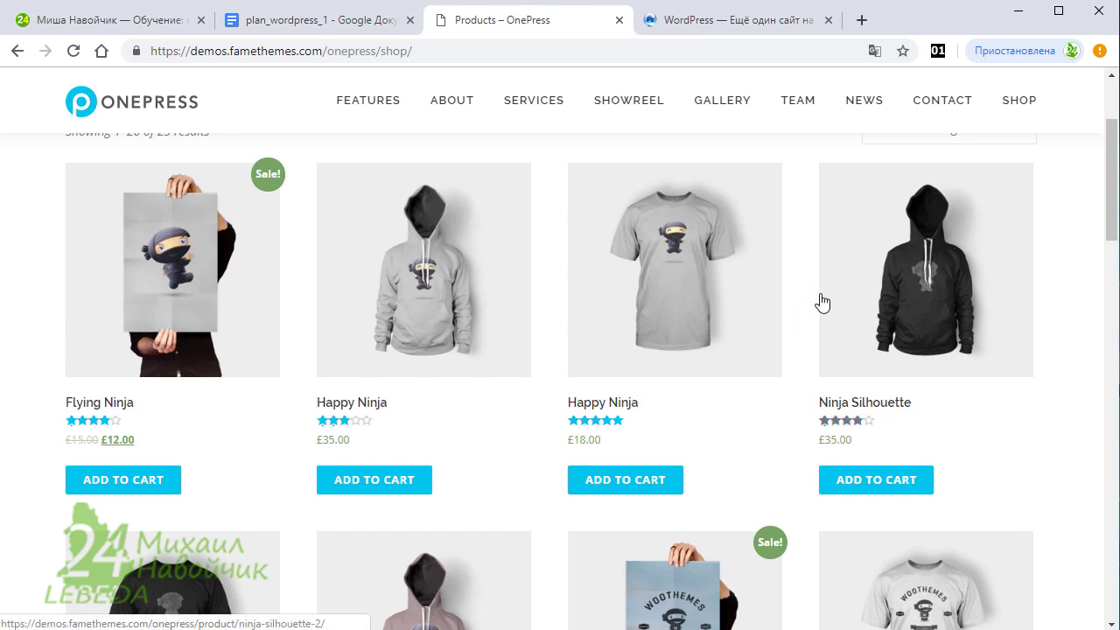
pyautogui.click(324, 30)
pyautogui.scroll(-4, 593, 291)
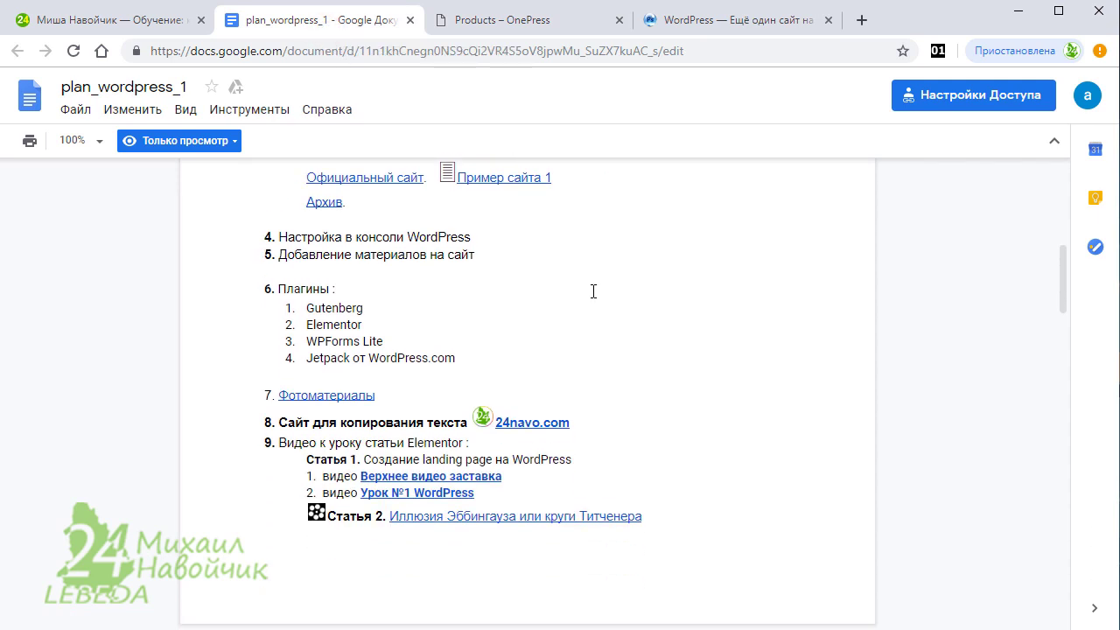
pyautogui.scroll(-1, 594, 292)
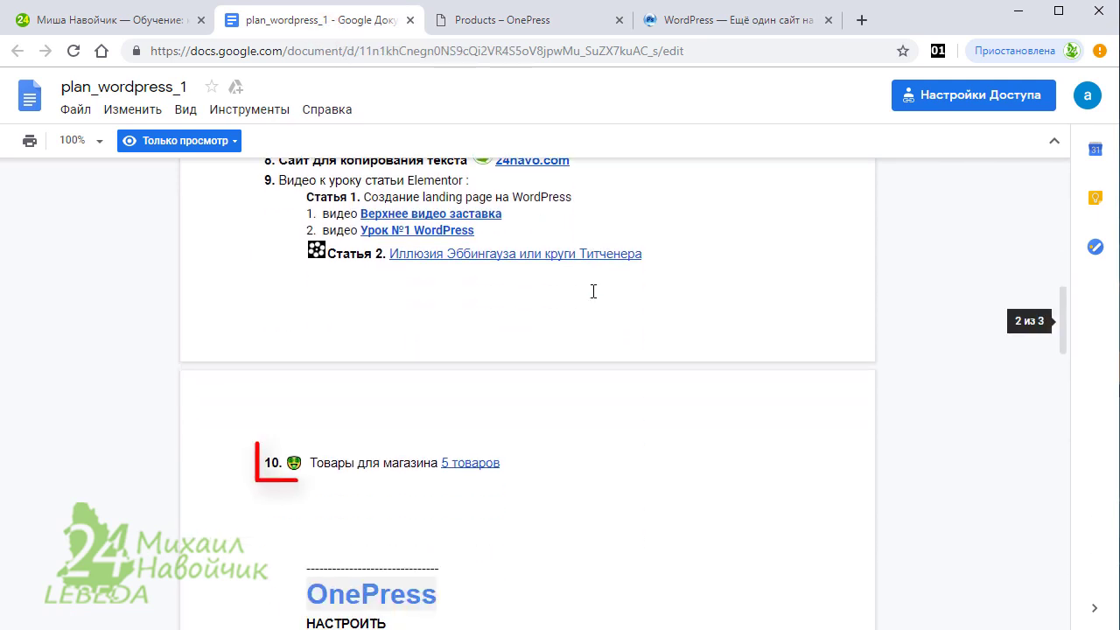
pyautogui.click(483, 464)
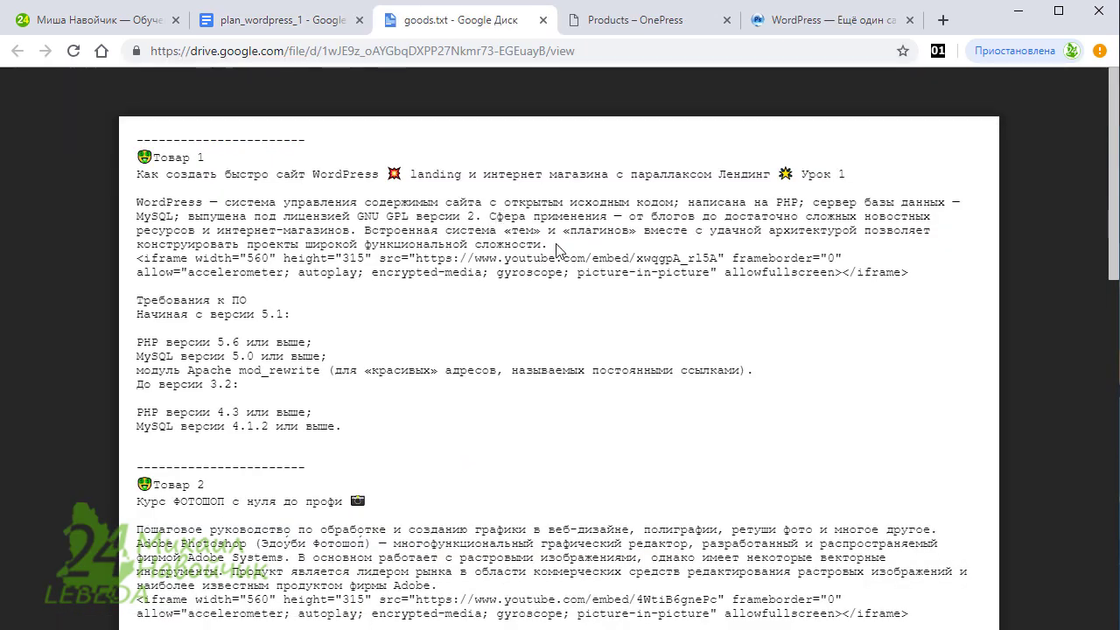
# Look through the goods.txt product texts, download the file and show it in its download folder
pyautogui.scroll(-10, 556, 250)
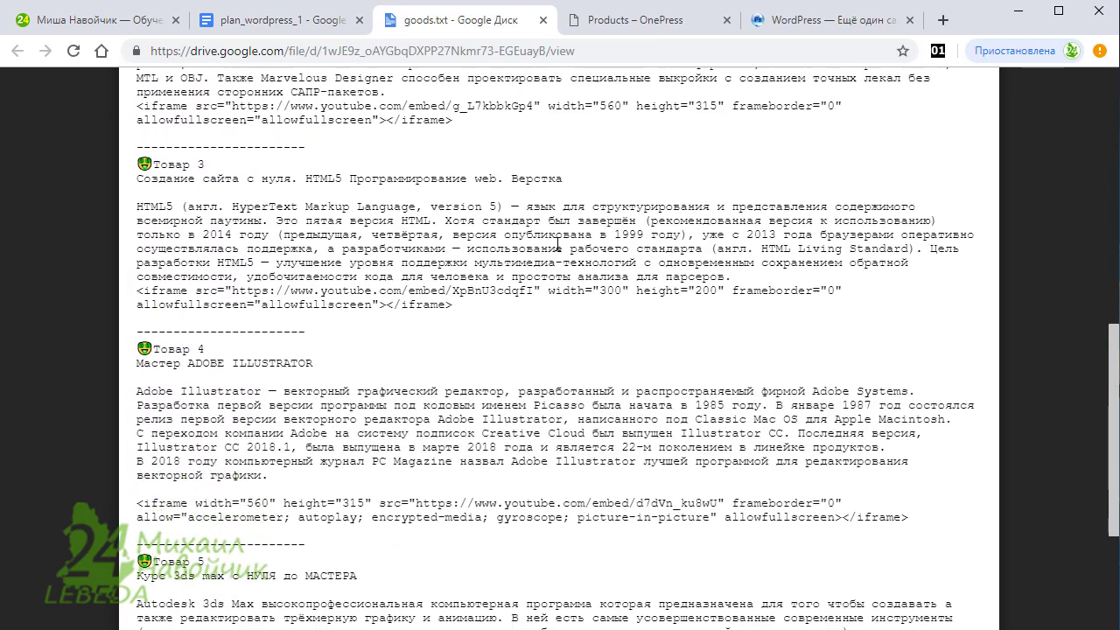
pyautogui.scroll(-3, 557, 245)
pyautogui.scroll(5, 560, 250)
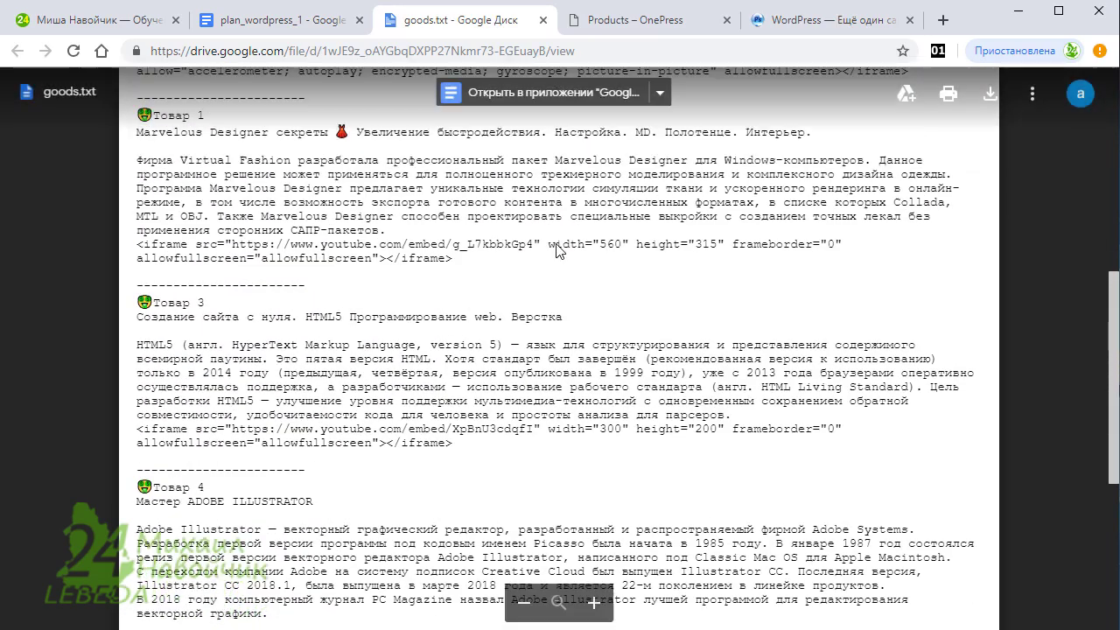
pyautogui.scroll(6, 556, 250)
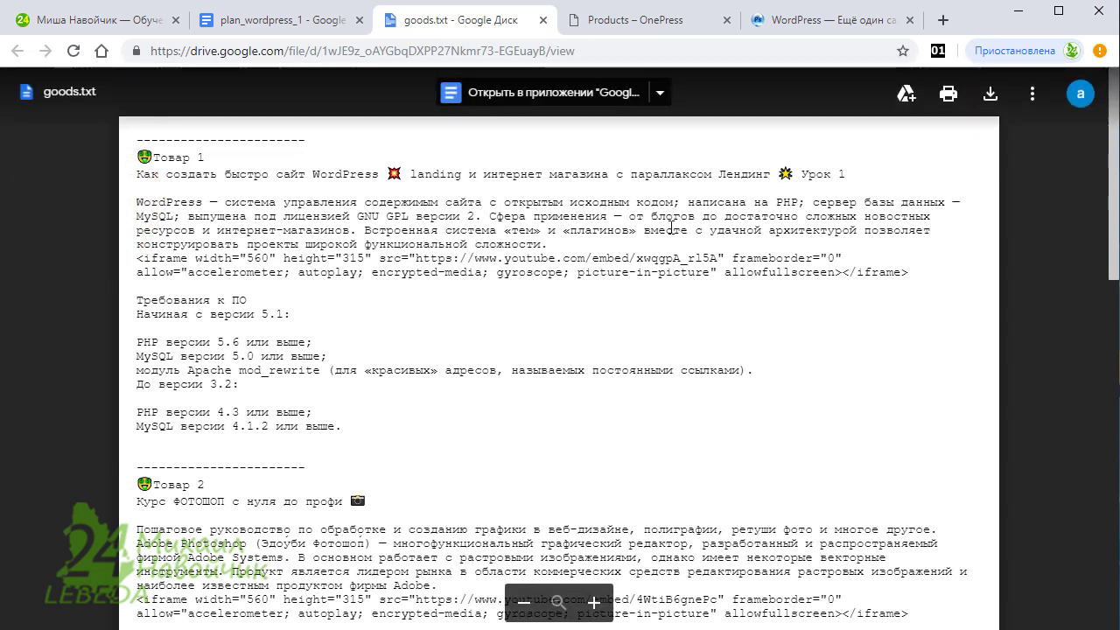
pyautogui.click(993, 103)
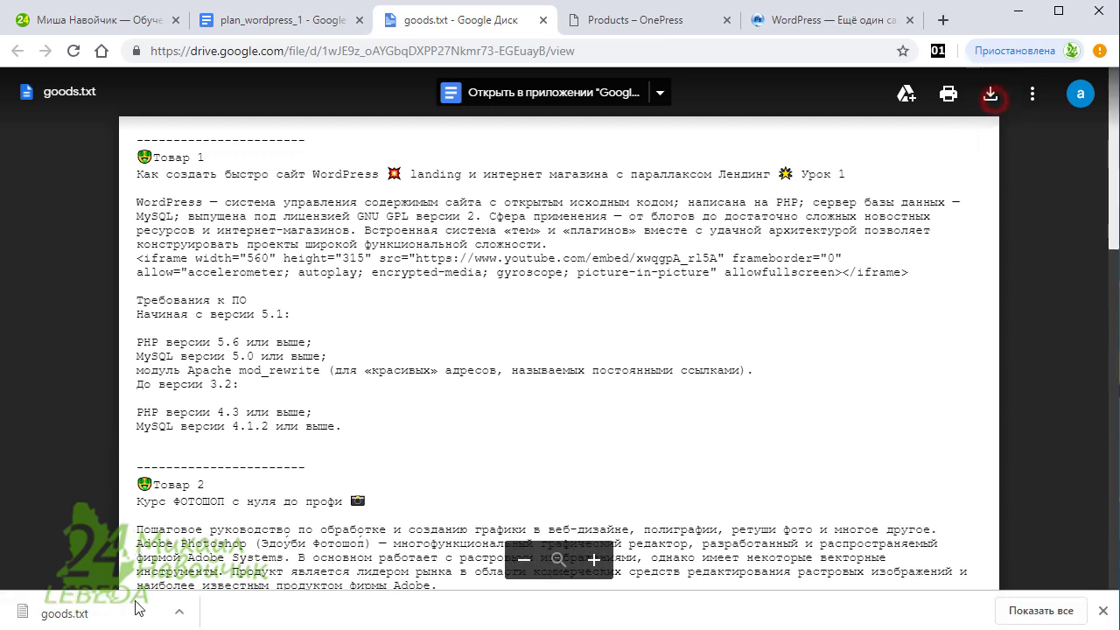
pyautogui.moveTo(136, 604); pyautogui.dragTo(136, 499)
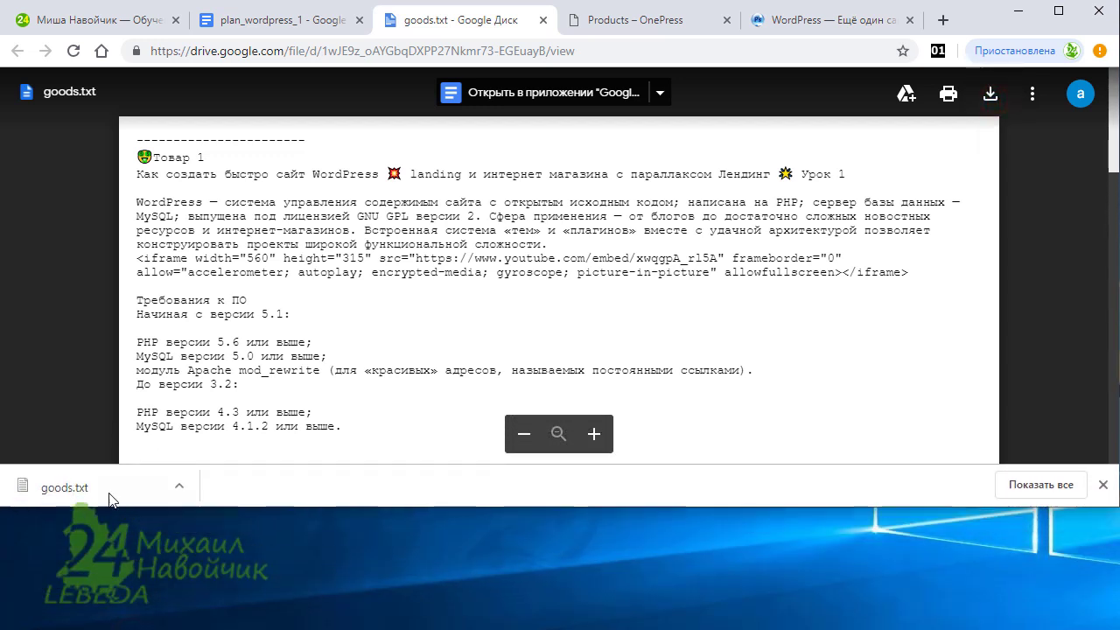
pyautogui.rightClick(108, 483)
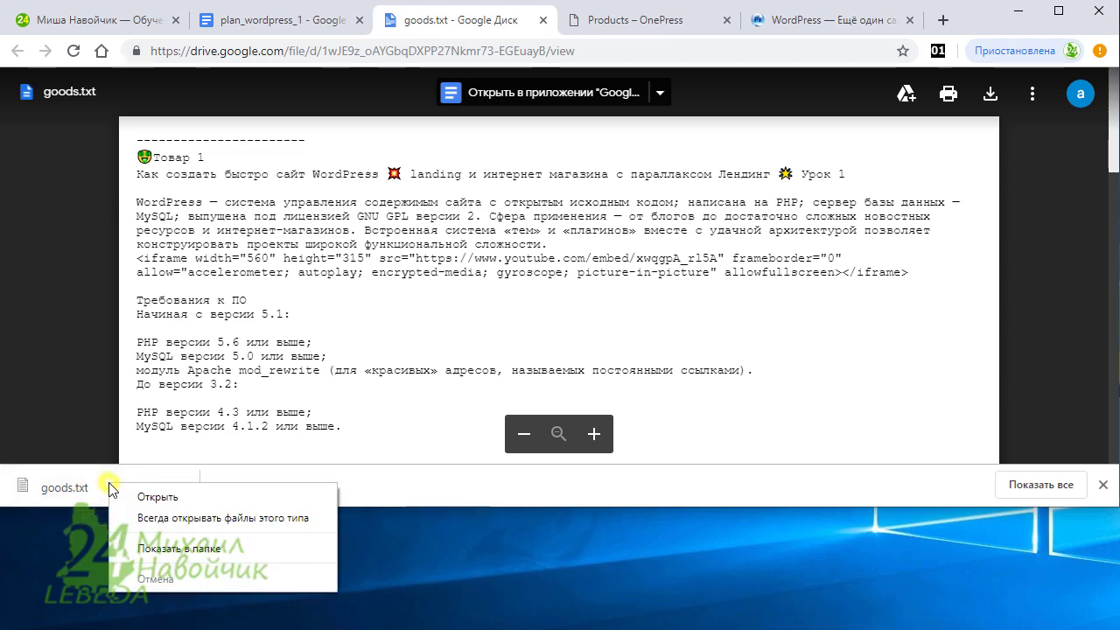
pyautogui.click(199, 557)
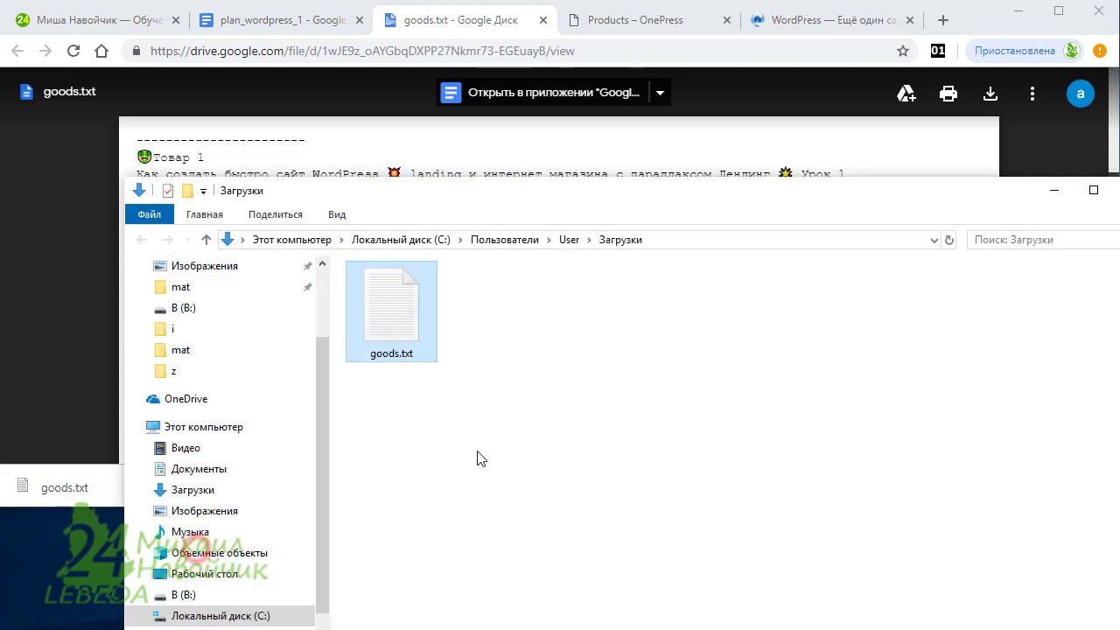
# Copy goods.txt from the Загрузки folder into the word\mat\1\mat folder on drive B
pyautogui.rightClick(393, 308)
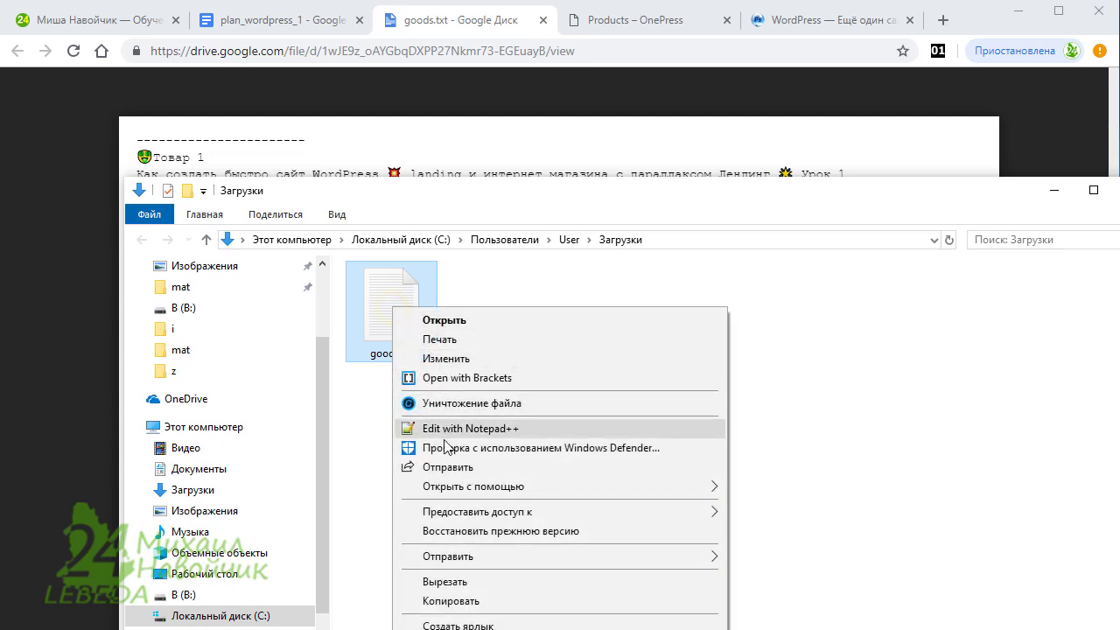
pyautogui.click(463, 601)
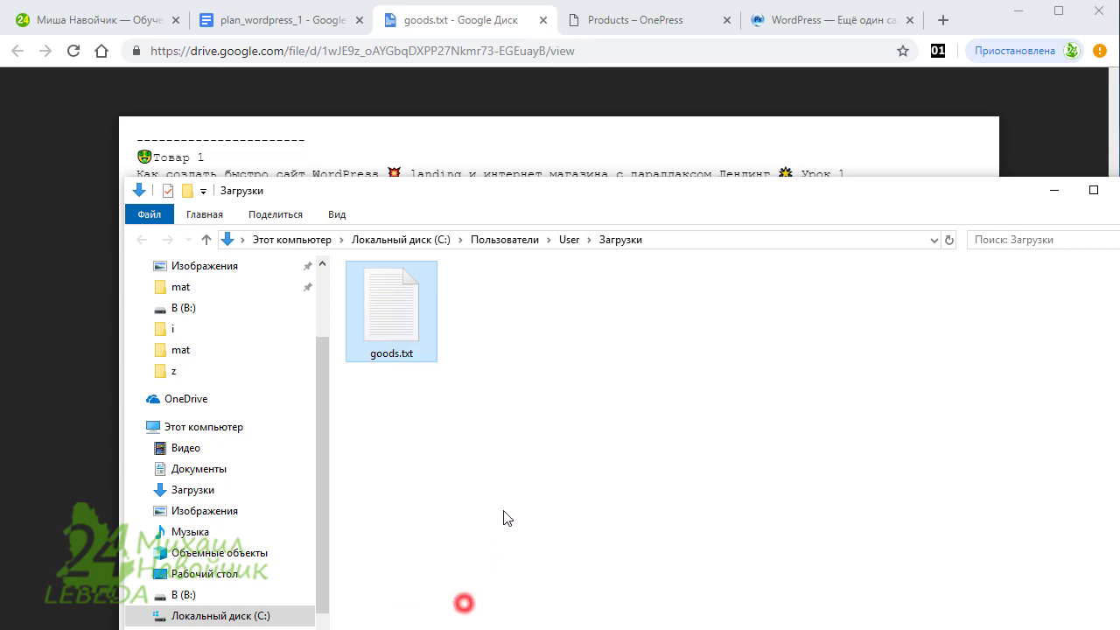
pyautogui.hotkey('alt', 'Tab')
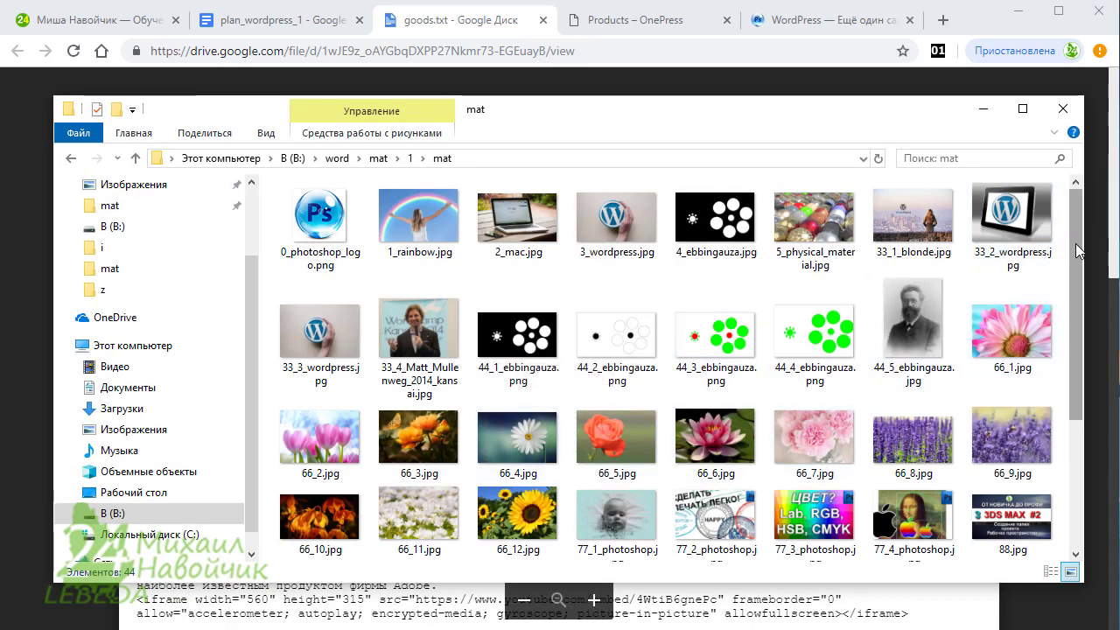
pyautogui.scroll(-3, 1082, 257)
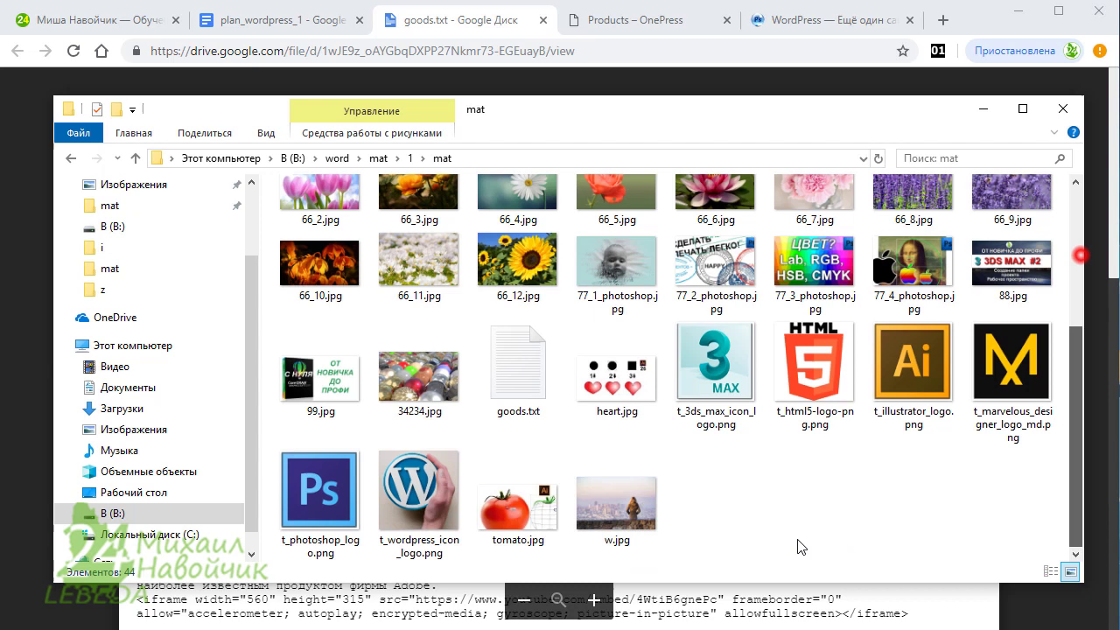
pyautogui.rightClick(739, 504)
pyautogui.click(791, 624)
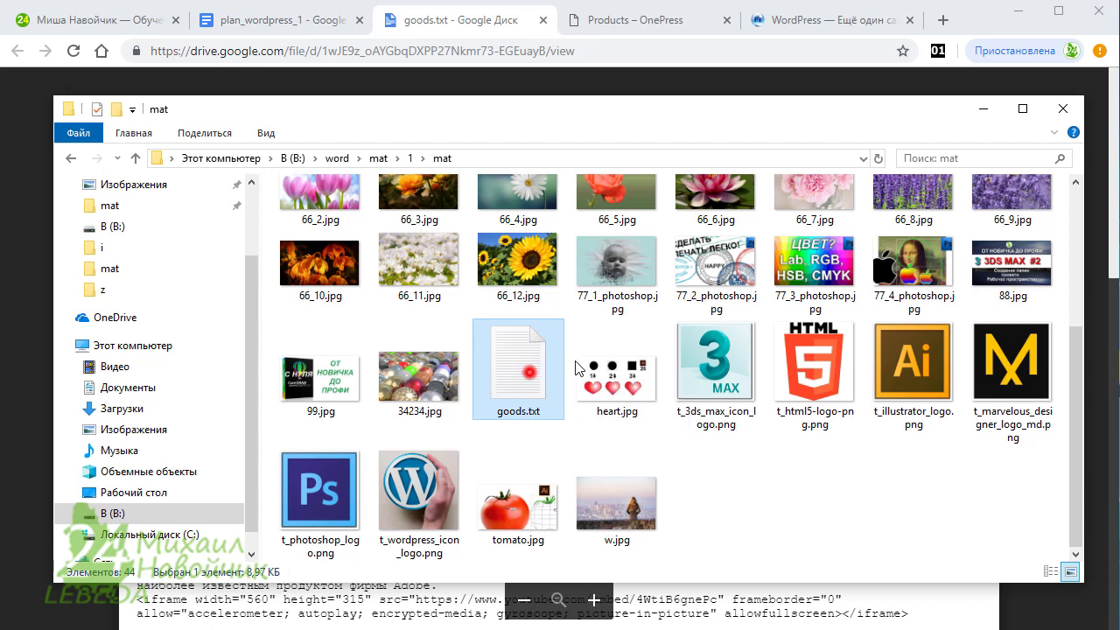
# Open goods.txt from the mat folder in Notepad and copy the title line of Товар 1
pyautogui.doubleClick(517, 366)
pyautogui.moveTo(554, 348); pyautogui.dragTo(376, 54)
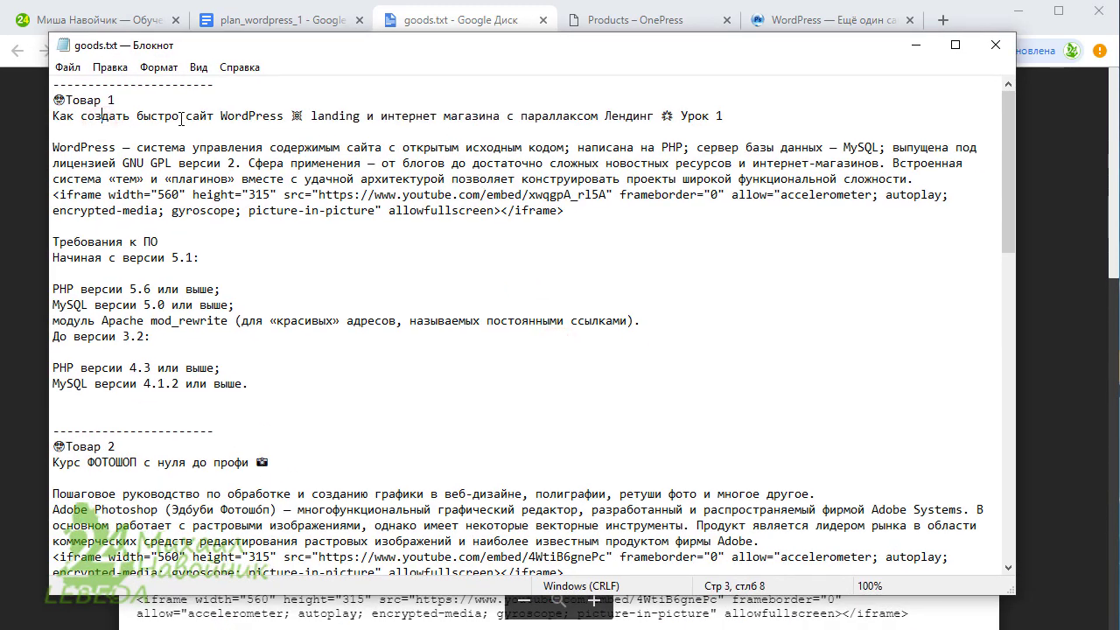
pyautogui.moveTo(54, 116); pyautogui.dragTo(750, 118)
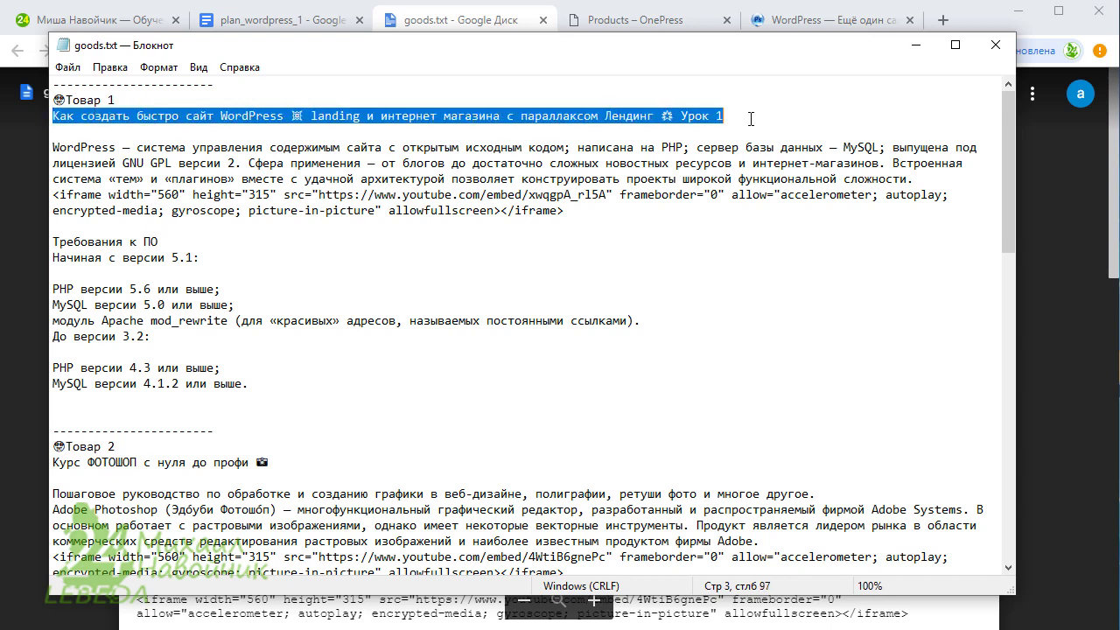
pyautogui.rightClick(699, 112)
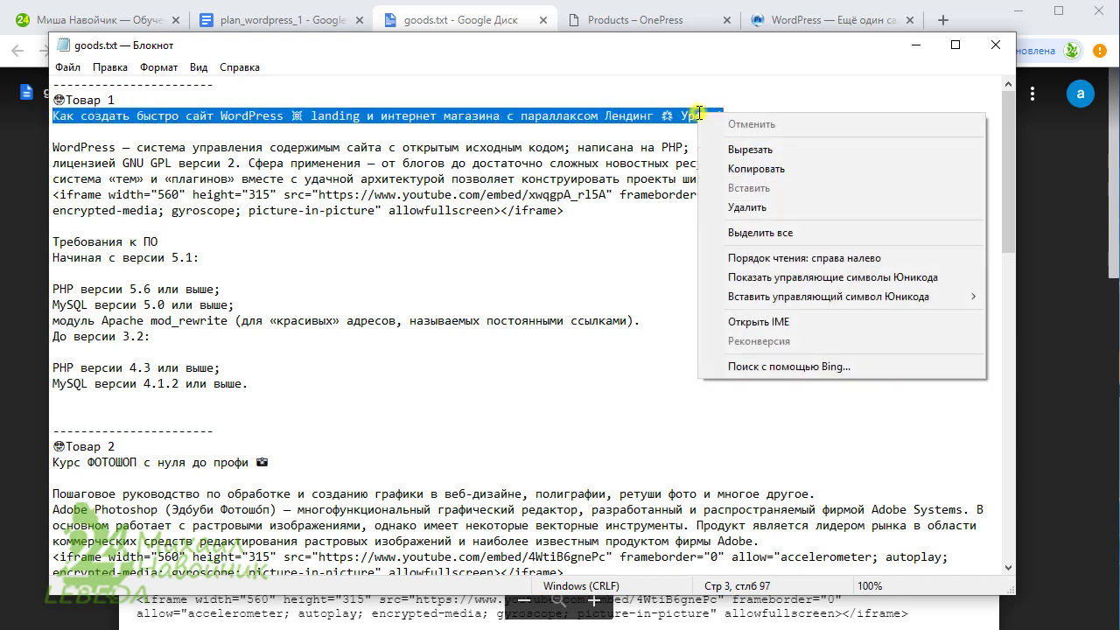
pyautogui.click(747, 170)
# Switch to the WordPress site in the browser, duplicate its tab and open the admin console in the copy
pyautogui.click(829, 27)
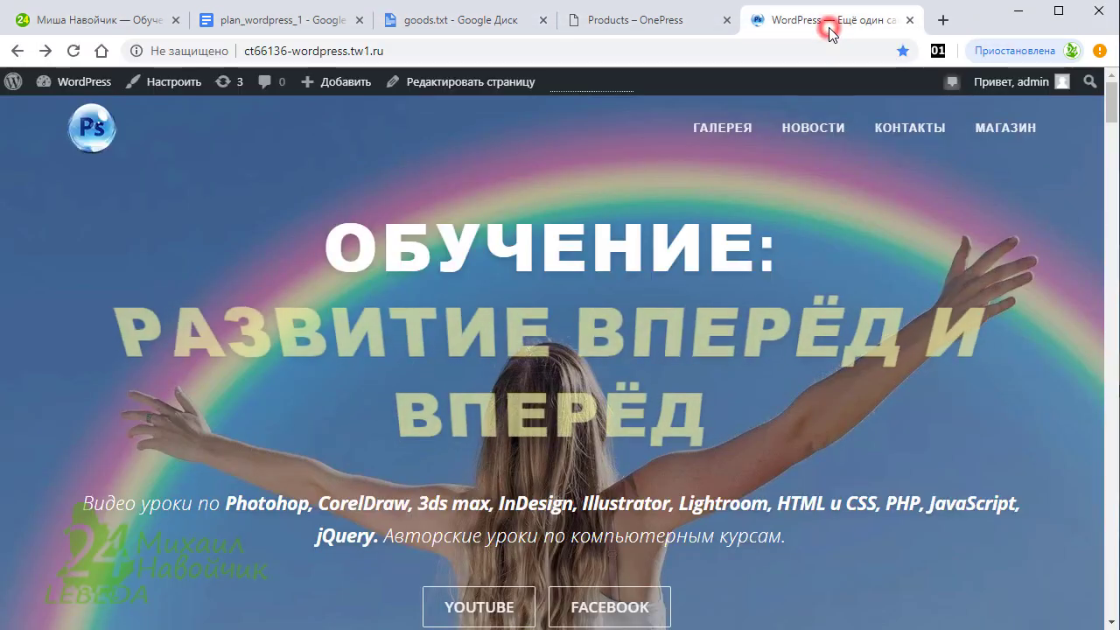
pyautogui.rightClick(775, 32)
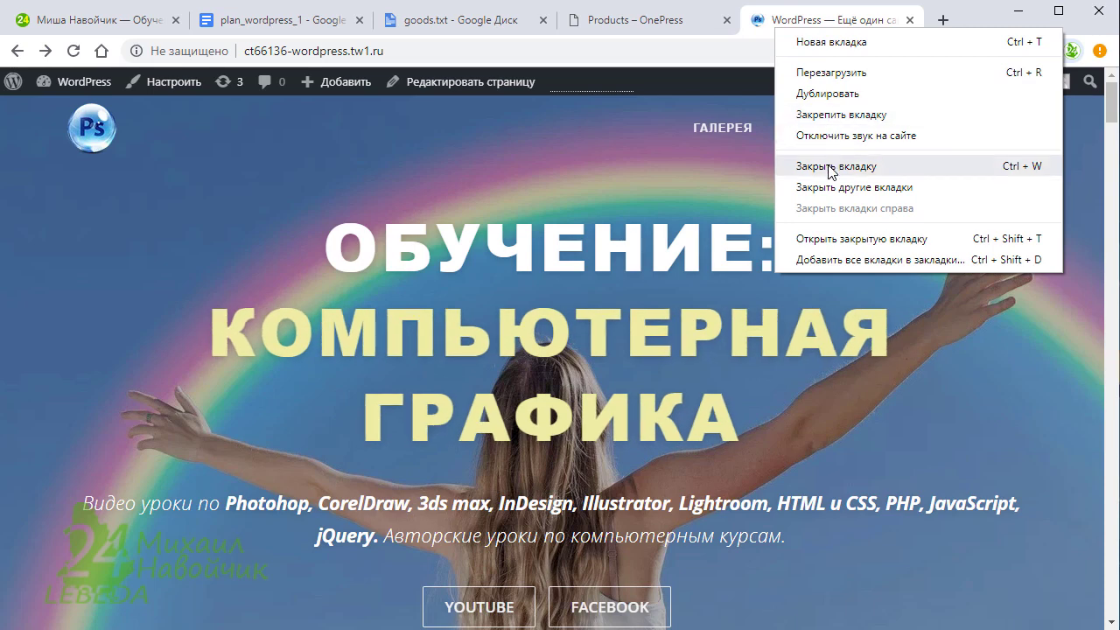
pyautogui.click(814, 92)
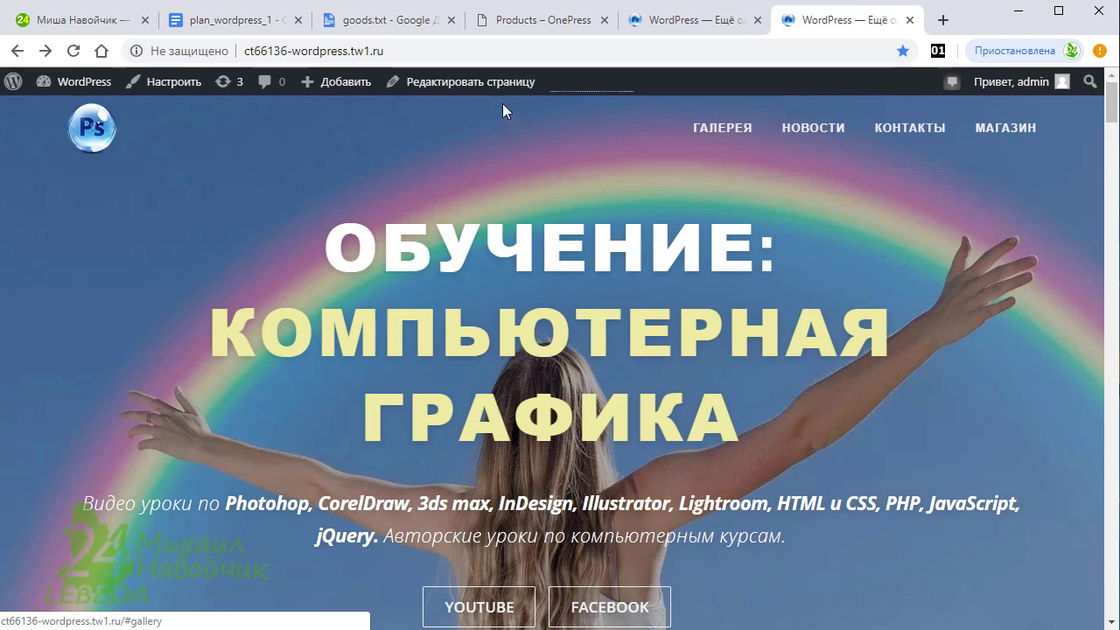
pyautogui.moveTo(60, 93)
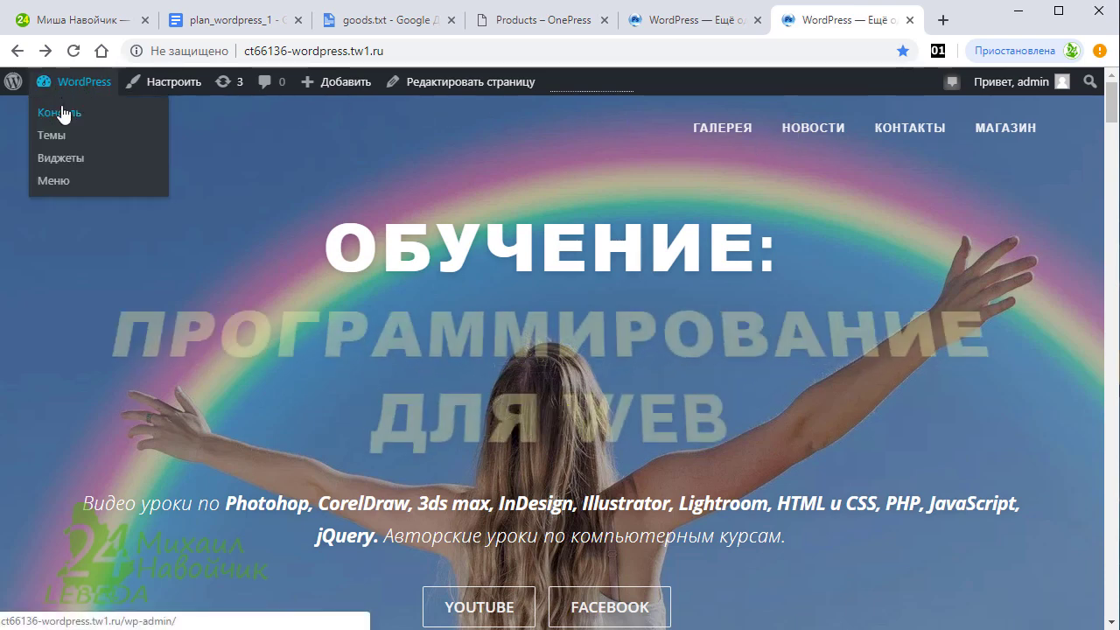
pyautogui.click(61, 112)
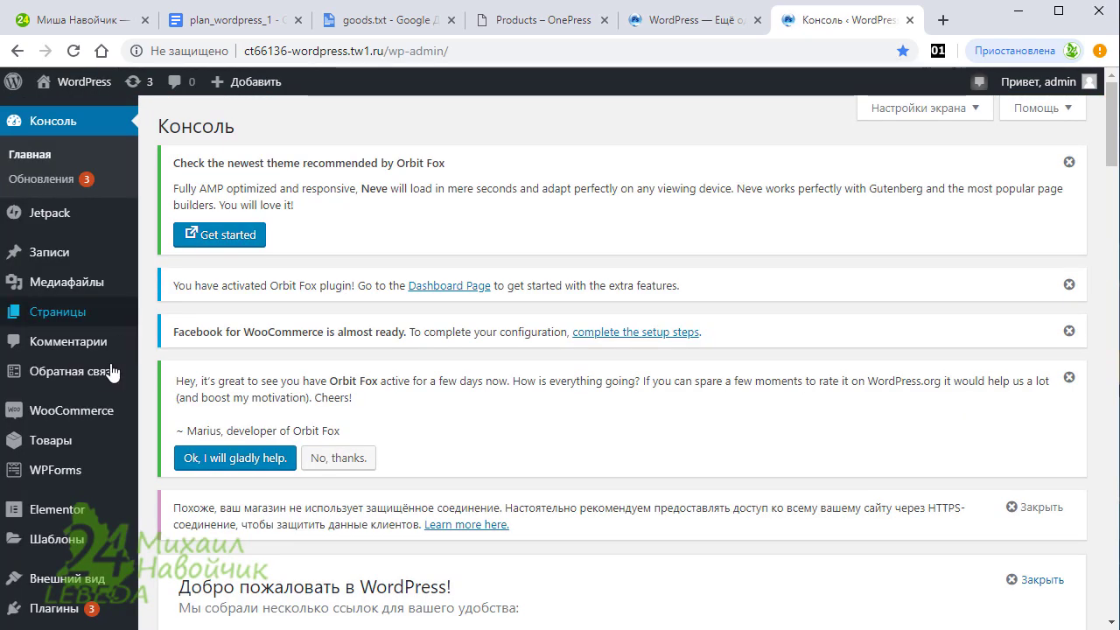
# Start a new WooCommerce product and paste the copied title "Как создать быстро сайт WordPress landing и интернет магазина с параллаксом Лендинг Урок 1" as its name
pyautogui.moveTo(100, 411)
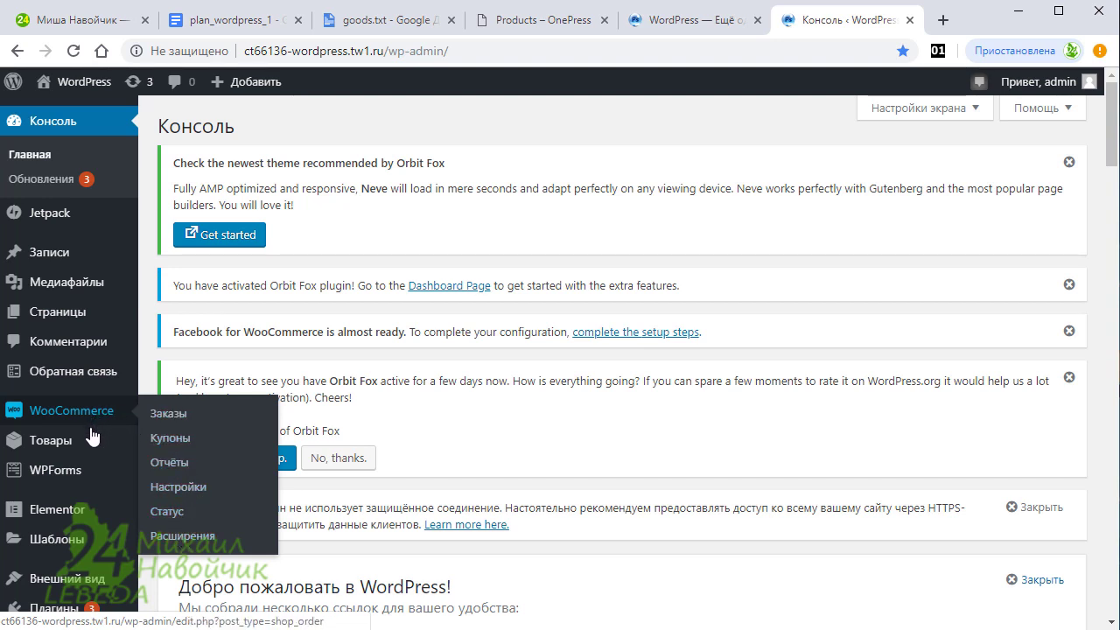
pyautogui.moveTo(94, 439)
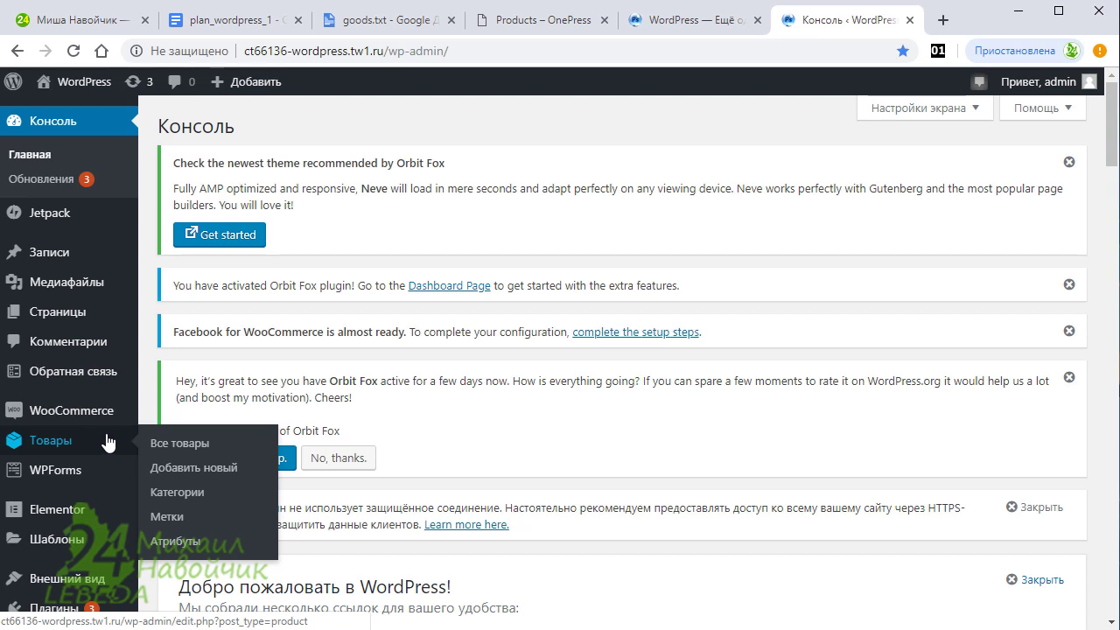
pyautogui.click(224, 472)
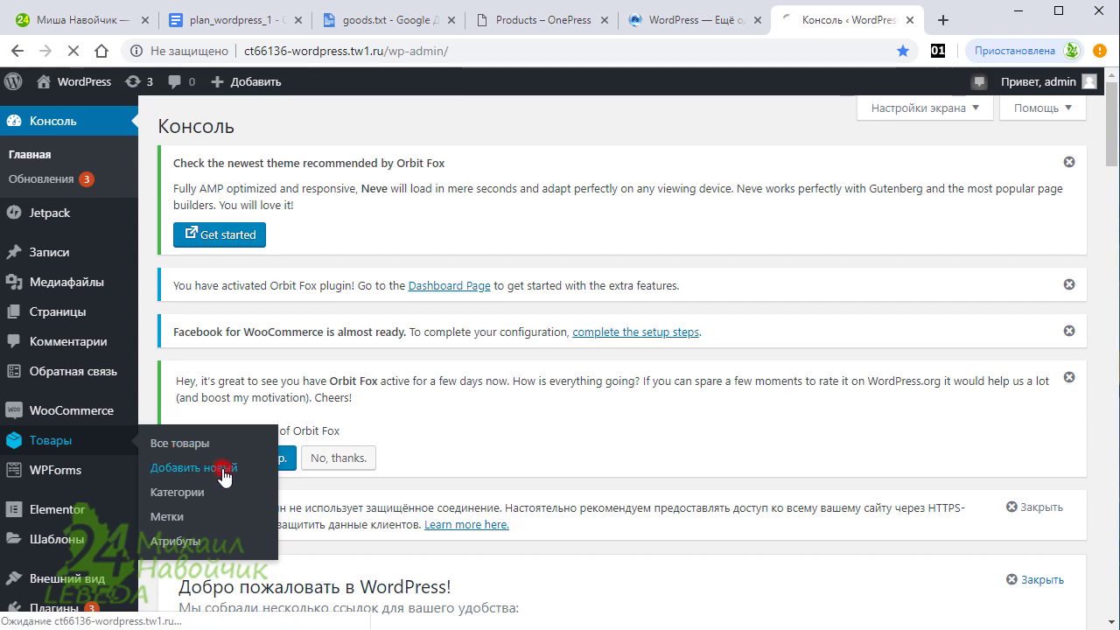
pyautogui.scroll(-1, 483, 298)
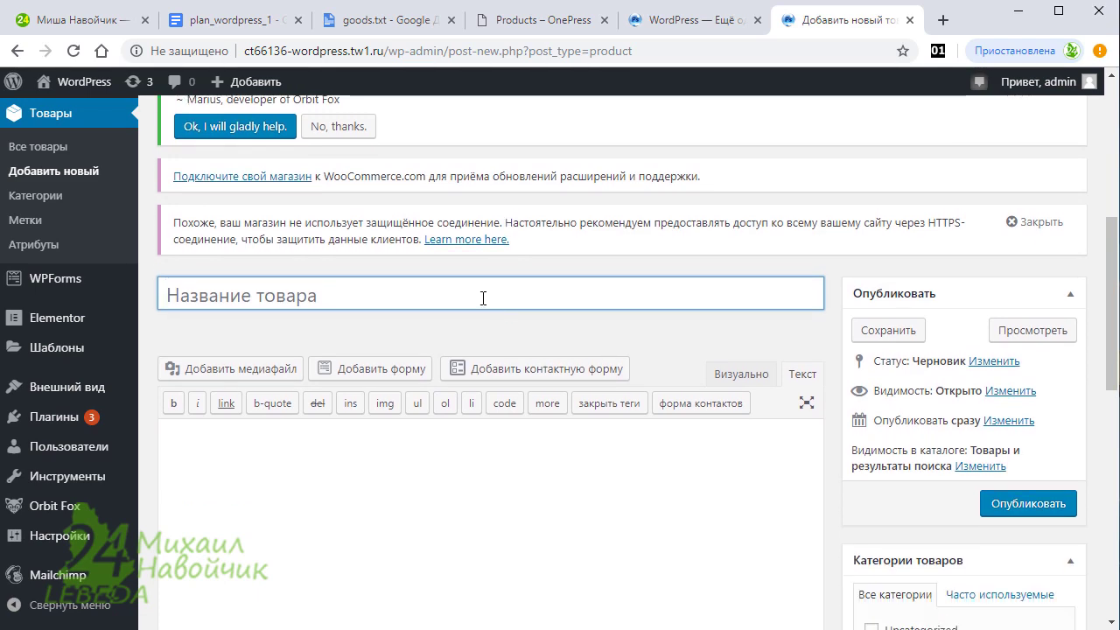
pyautogui.rightClick(329, 295)
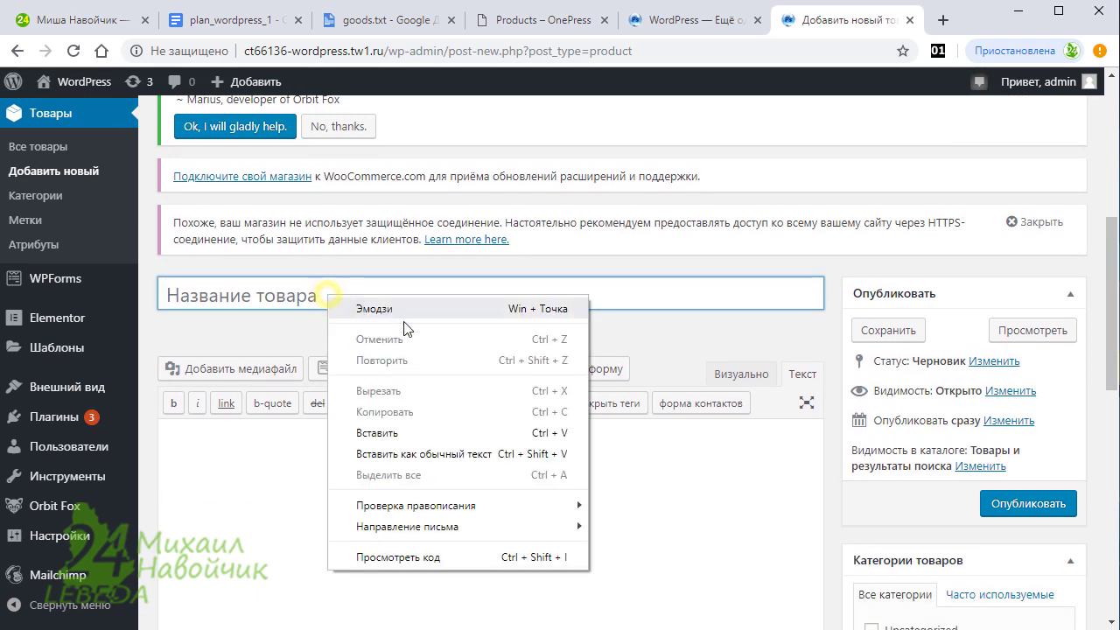
pyautogui.click(394, 435)
# Copy the WordPress description paragraph with its YouTube iframe code for Товар 1 from goods.txt into the product's main description
pyautogui.hotkey('alt', 'Tab')
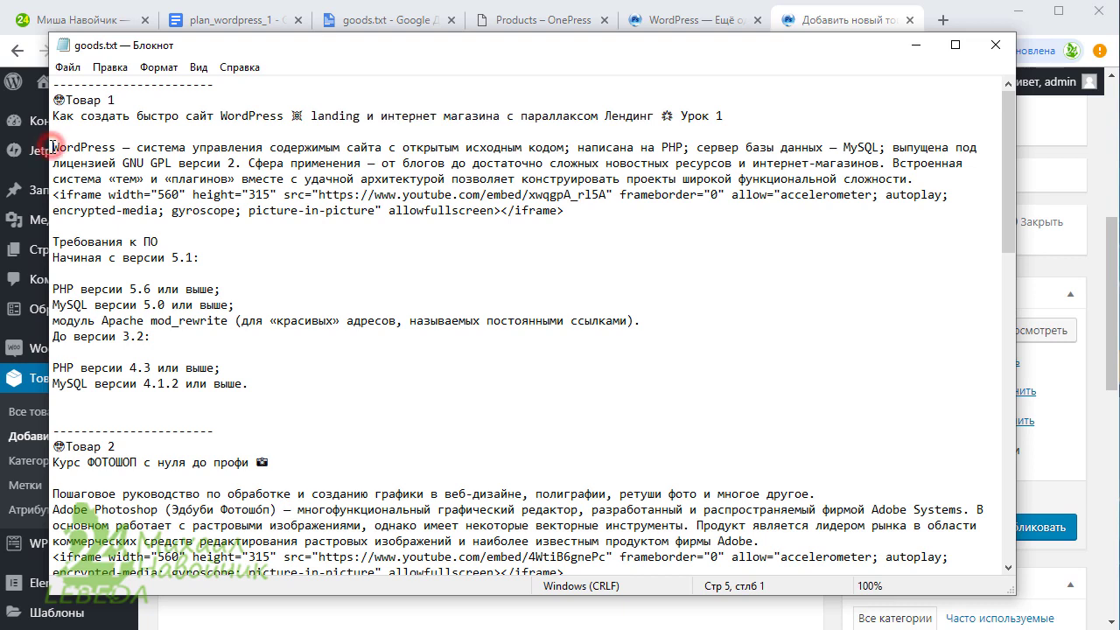
pyautogui.moveTo(53, 147); pyautogui.dragTo(590, 211)
pyautogui.rightClick(597, 175)
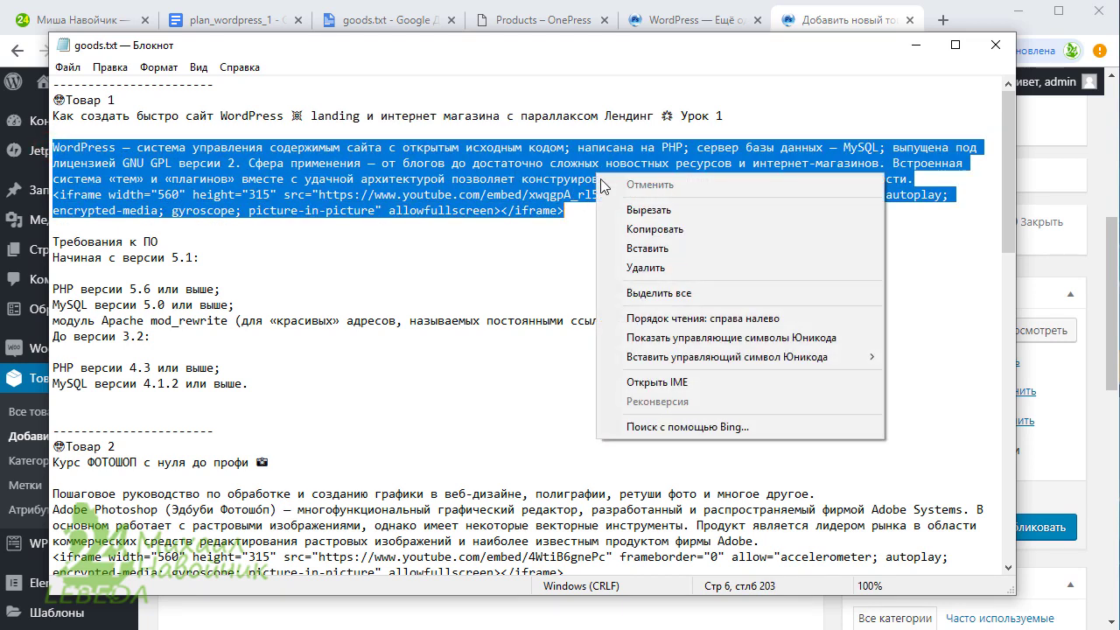
pyautogui.click(654, 230)
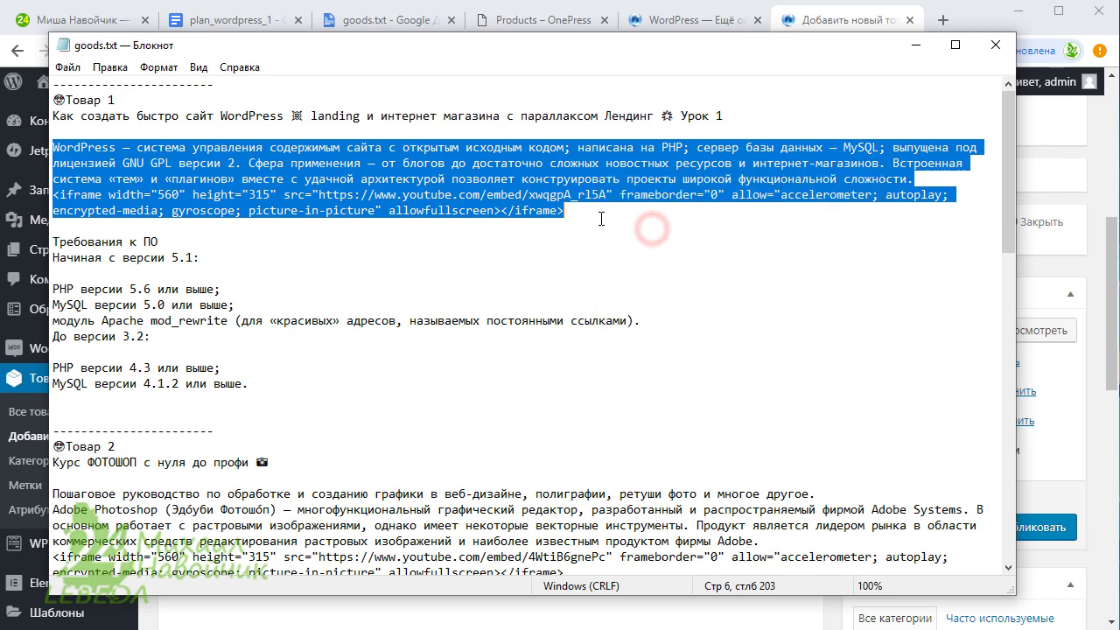
pyautogui.hotkey('alt', 'Tab')
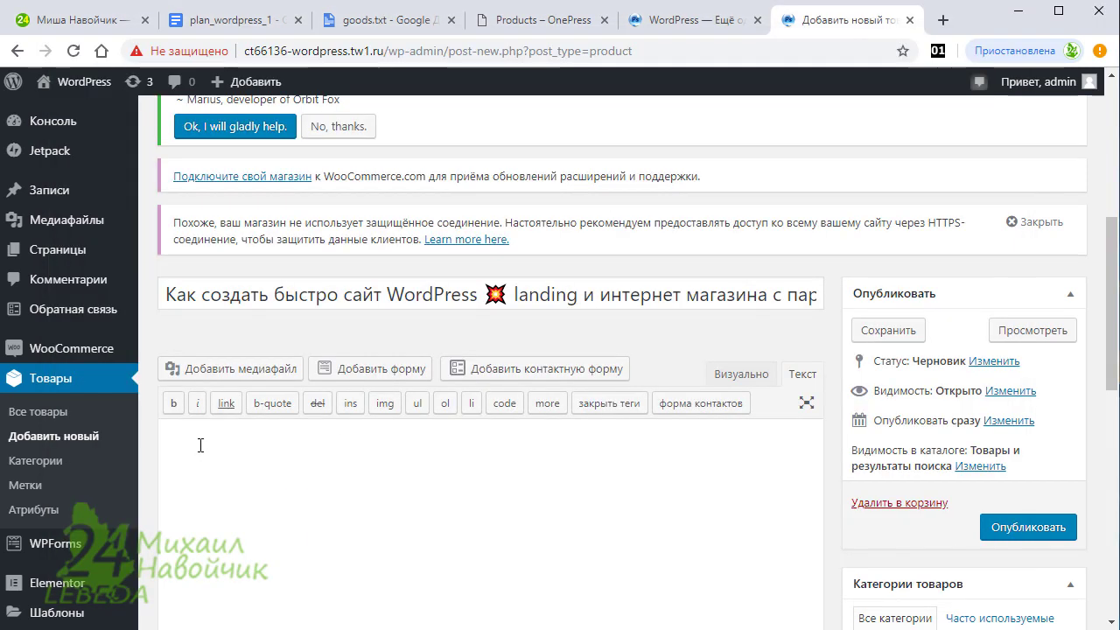
pyautogui.click(200, 445)
pyautogui.rightClick(209, 446)
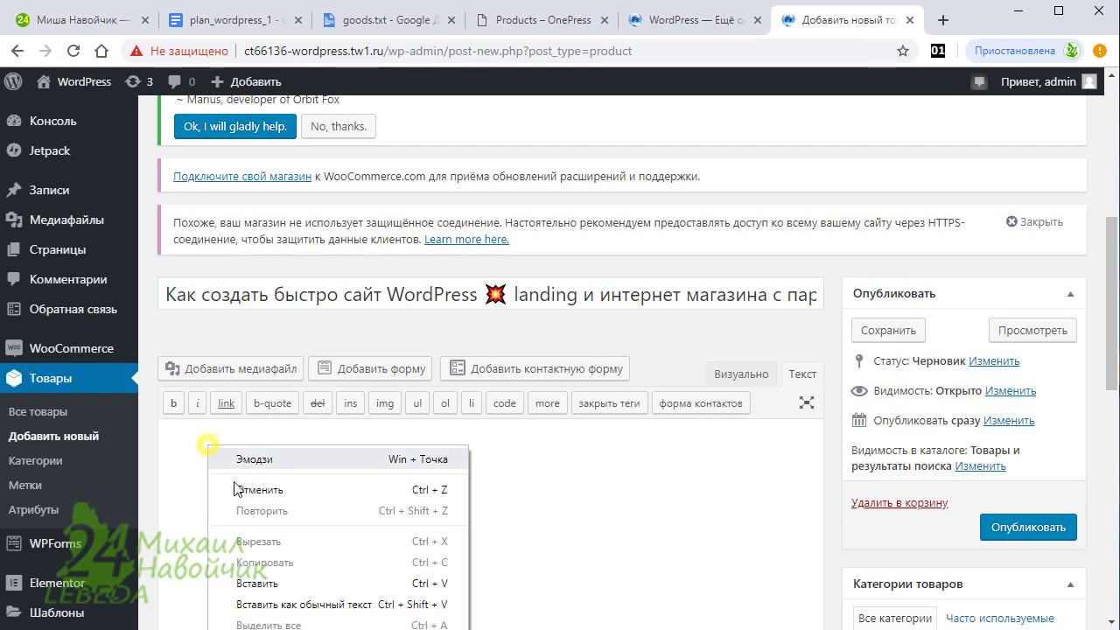
pyautogui.click(264, 580)
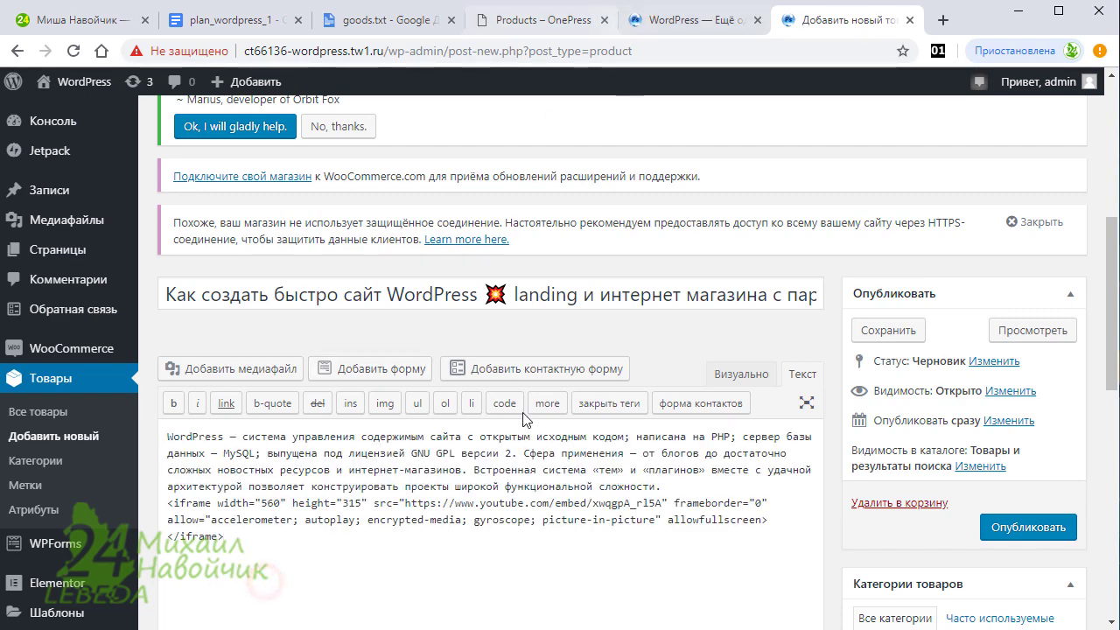
# Copy the software requirements block of Товар 1, from "Требования к ПО" through the MySQL 4.1.2 line, from goods.txt in Notepad
pyautogui.hotkey('alt', 'Tab')
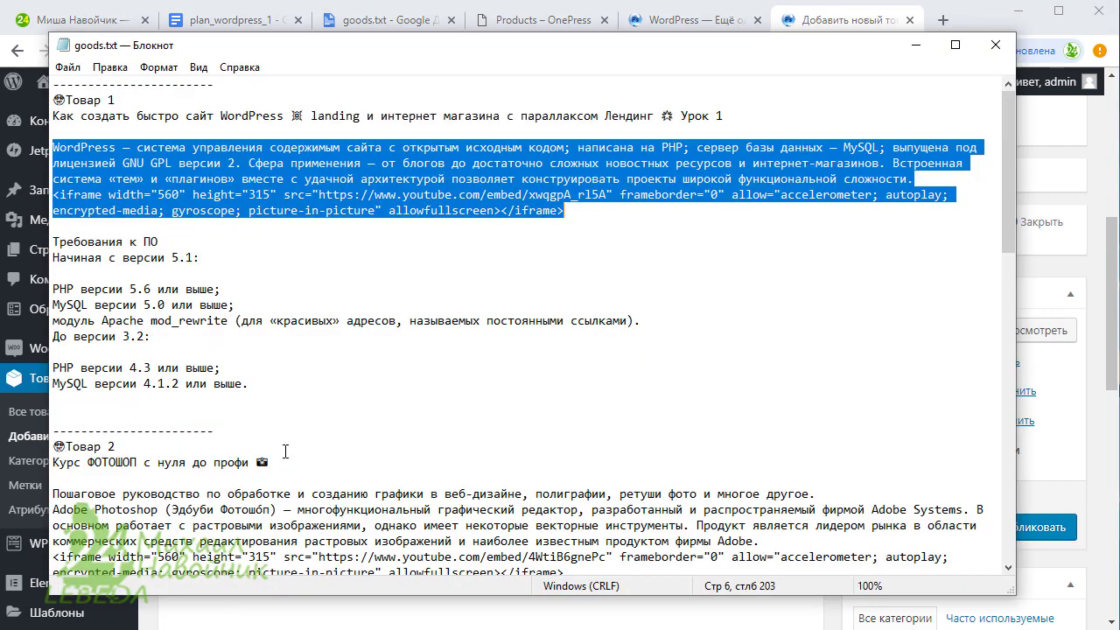
pyautogui.click(54, 242)
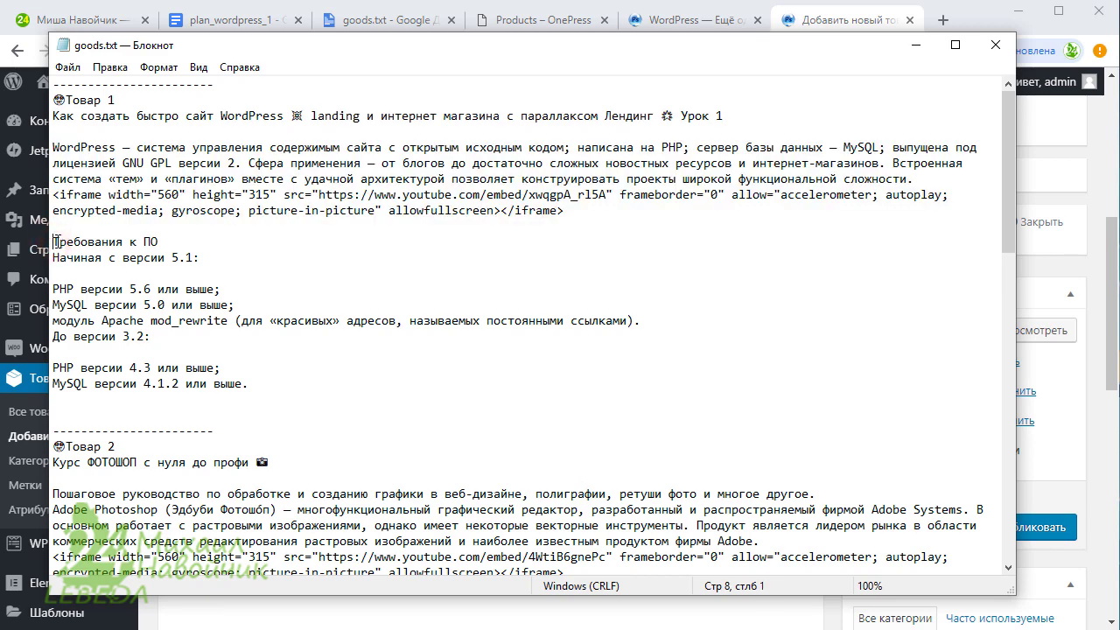
pyautogui.moveTo(57, 242); pyautogui.dragTo(284, 391)
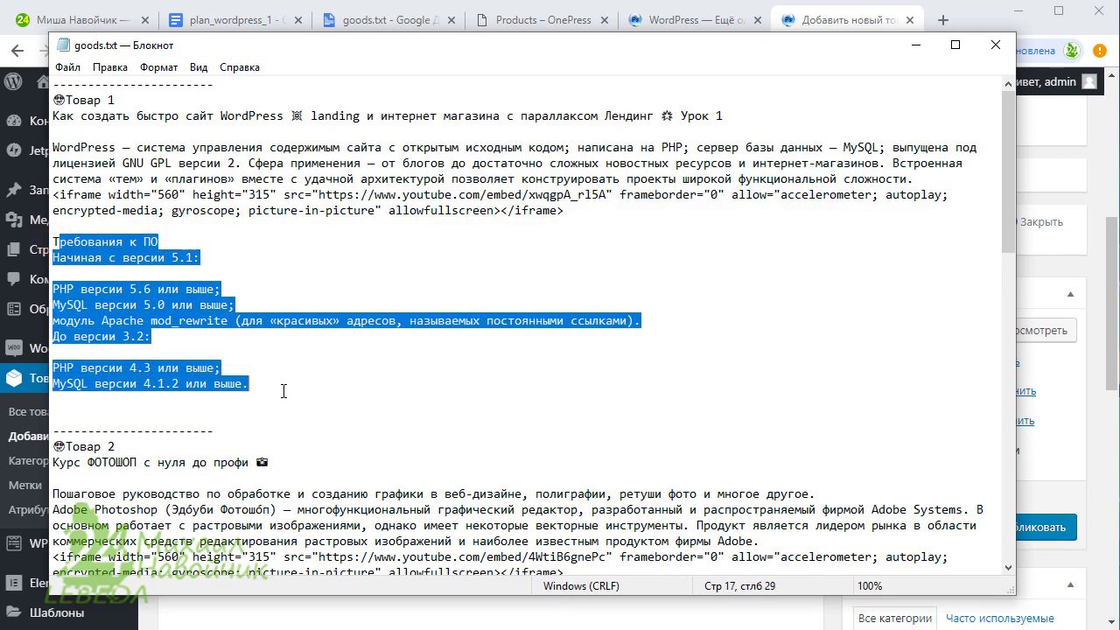
pyautogui.rightClick(162, 309)
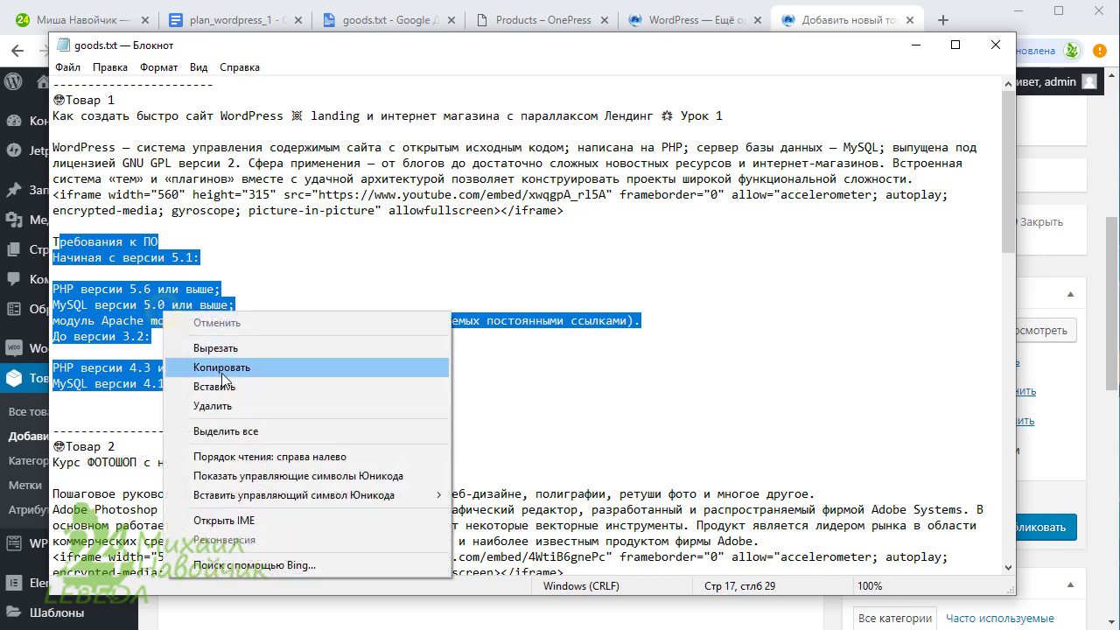
pyautogui.click(215, 374)
# Return to the product page in the browser and paste the copied software requirements into the product's short description
pyautogui.hotkey('alt', 'Tab')
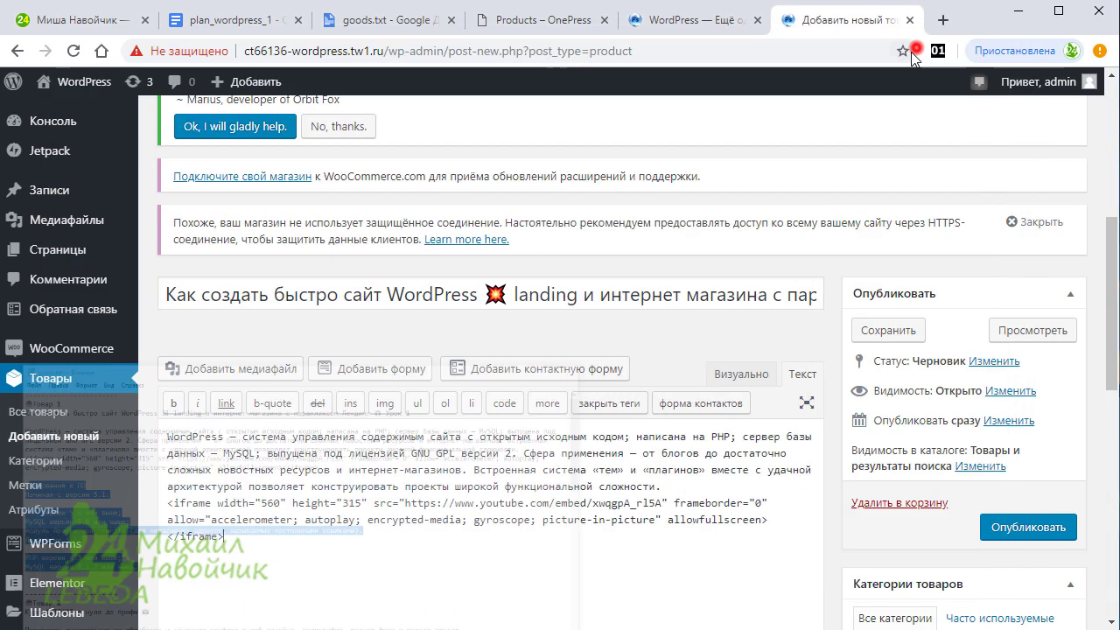
pyautogui.scroll(-4, 648, 407)
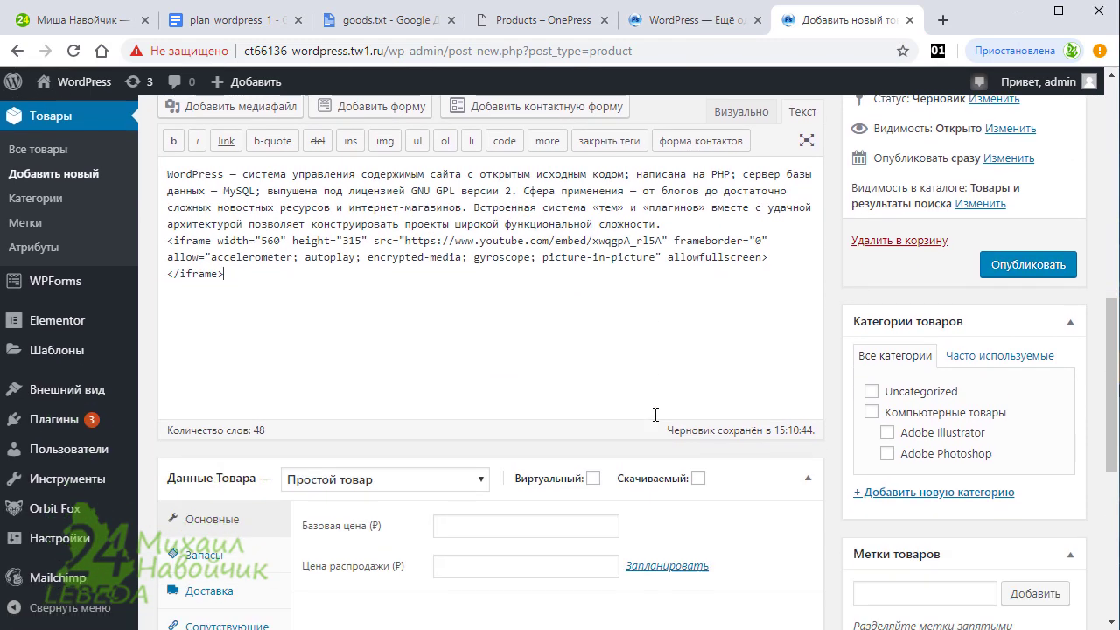
pyautogui.scroll(-3, 588, 469)
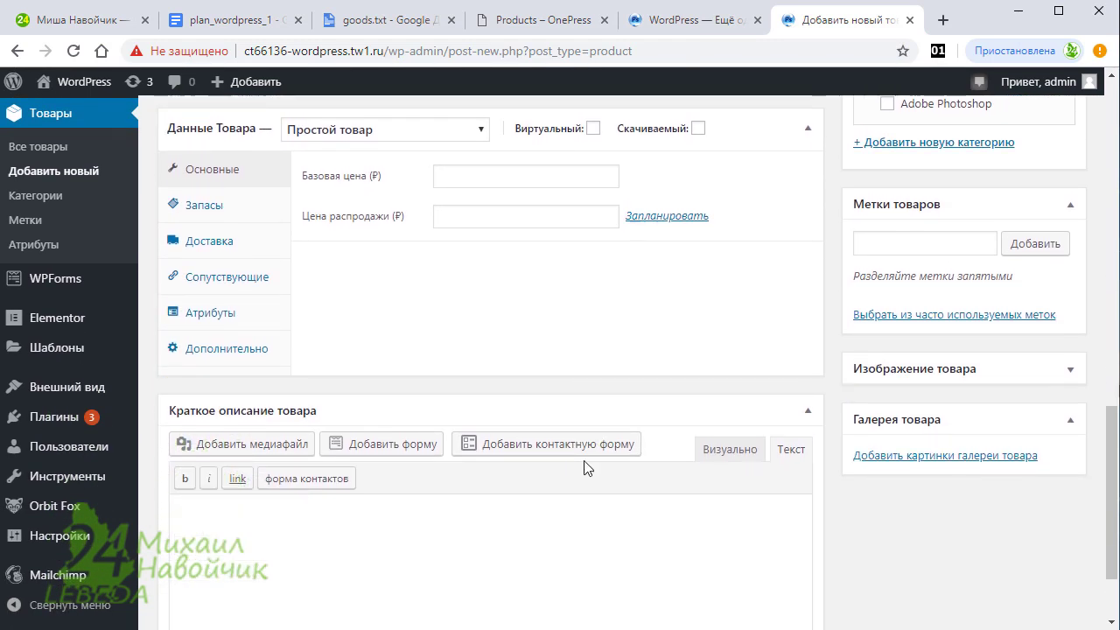
pyautogui.click(315, 503)
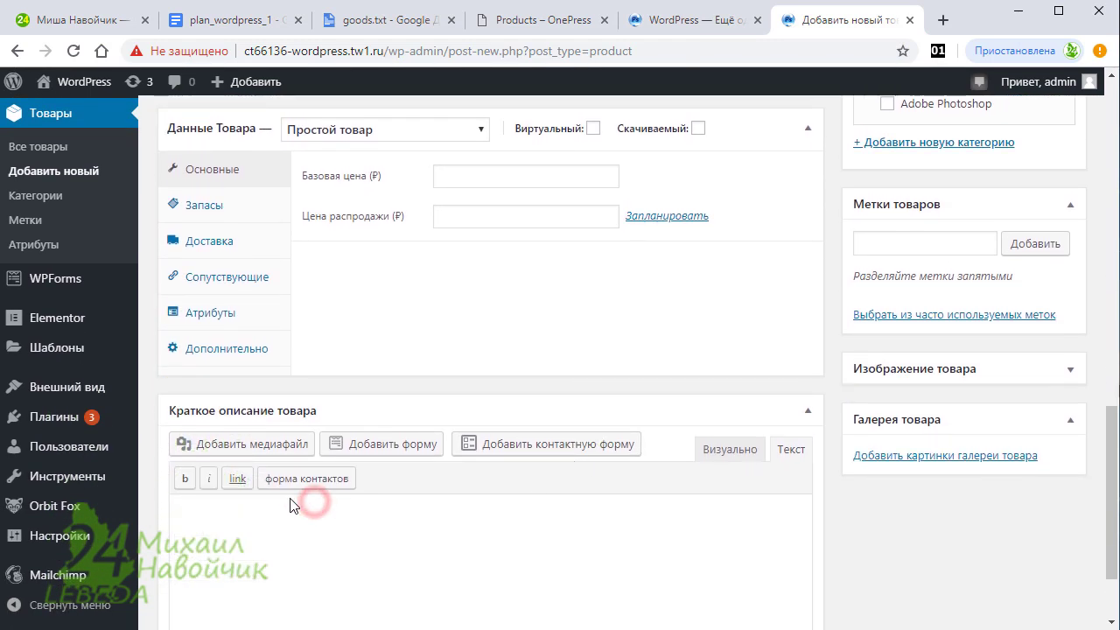
pyautogui.scroll(-1, 289, 516)
pyautogui.rightClick(247, 420)
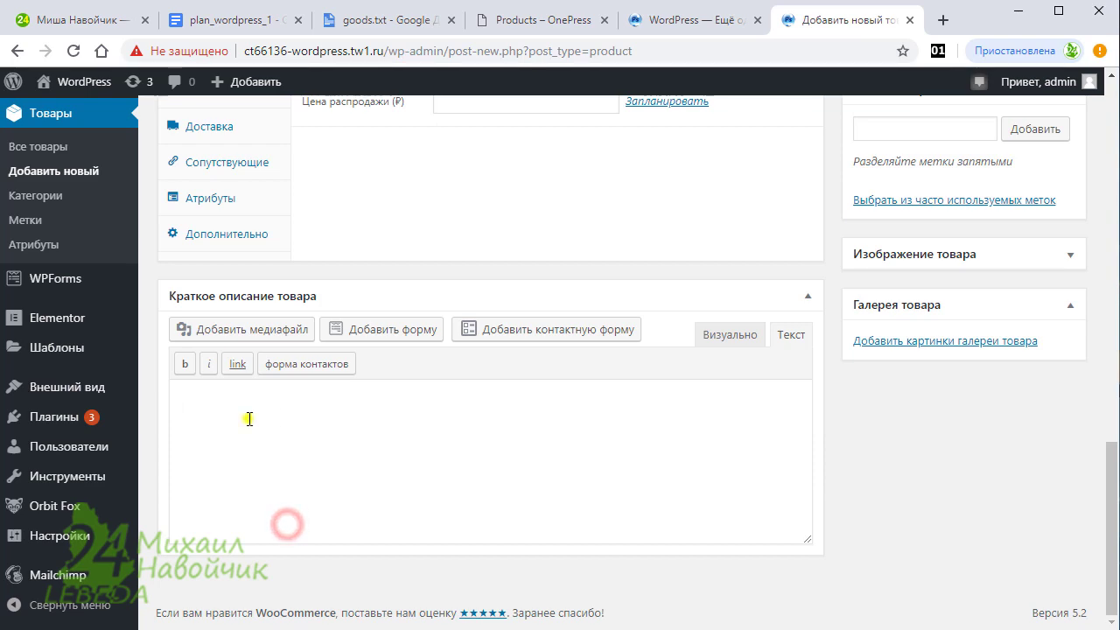
pyautogui.rightClick(199, 387)
pyautogui.click(274, 529)
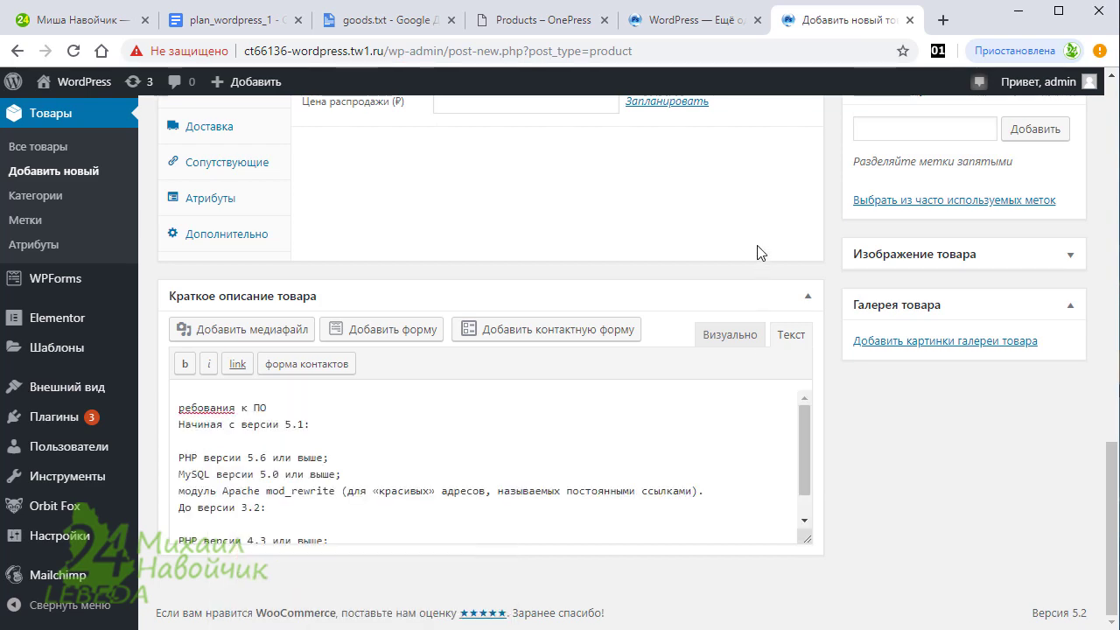
# Set the product's base price to 100 and its sale price to 50 rubles
pyautogui.scroll(4, 760, 253)
pyautogui.click(483, 408)
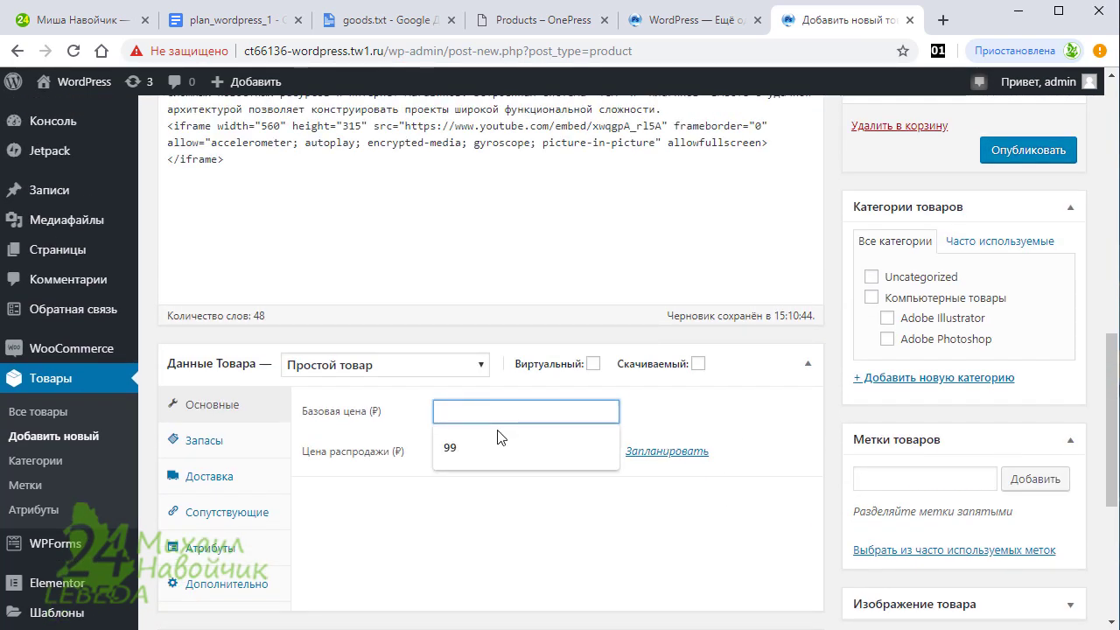
pyautogui.click(707, 408)
pyautogui.click(452, 411)
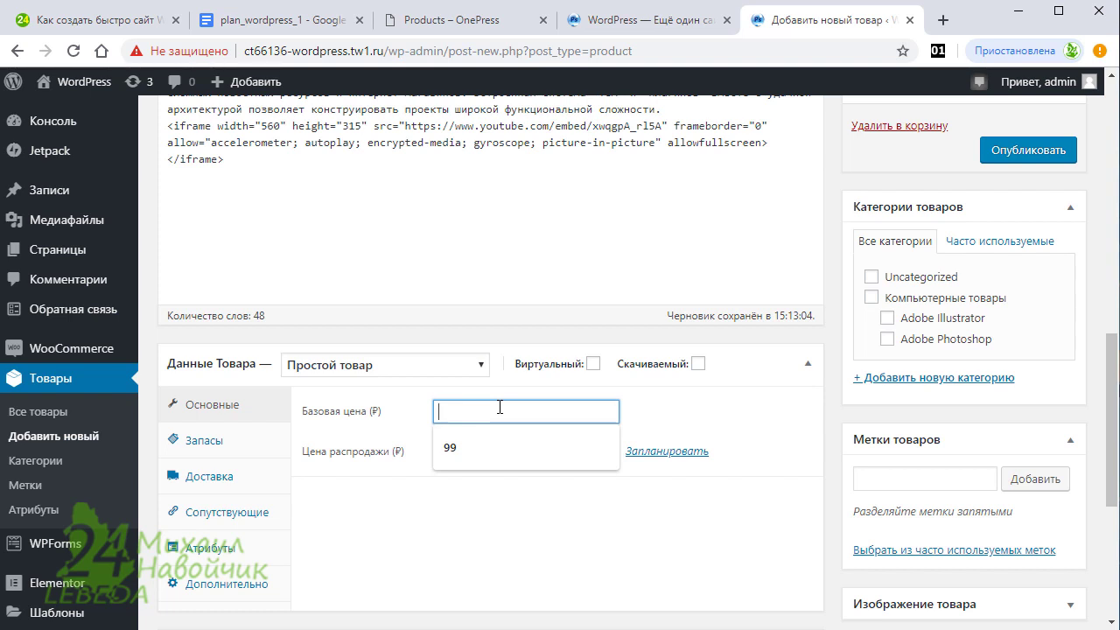
pyautogui.write('100')
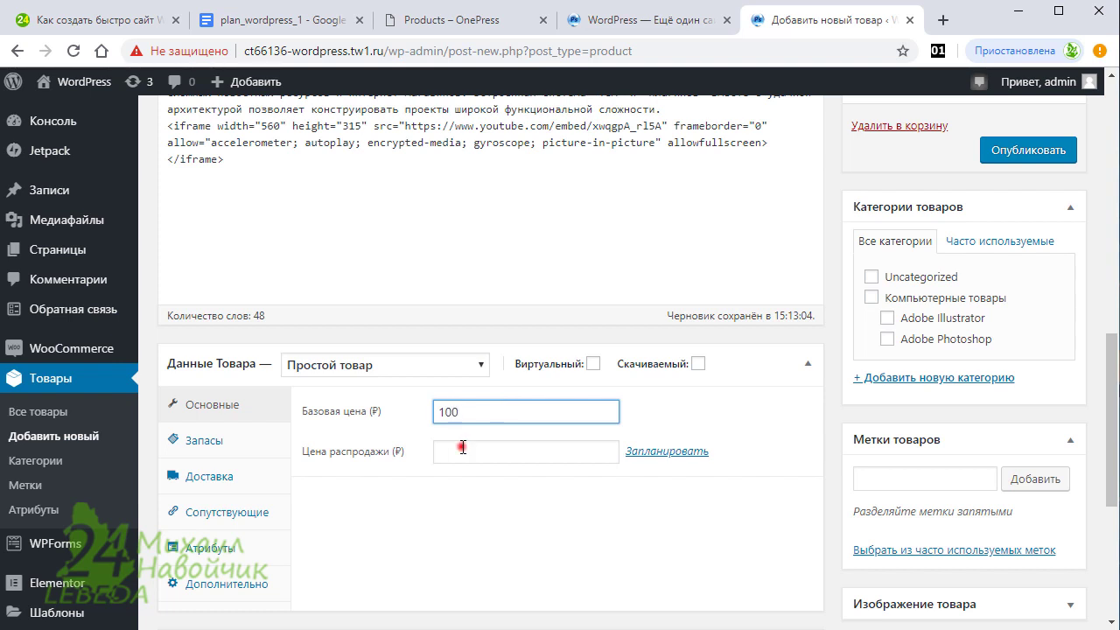
pyautogui.click(463, 447)
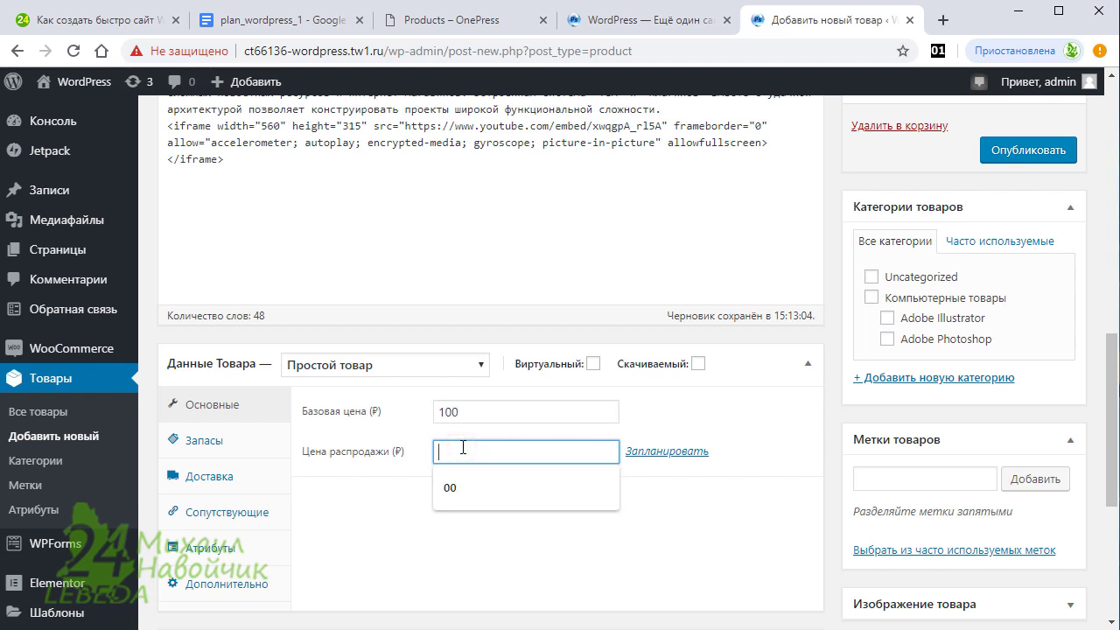
pyautogui.write('50')
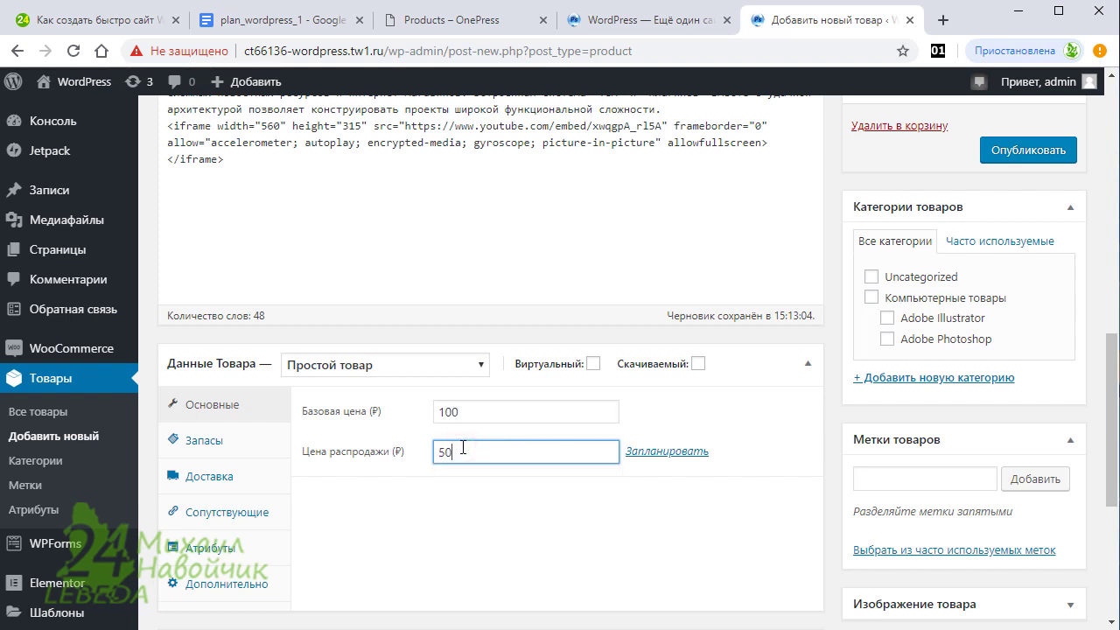
# Schedule the sale price from 2019-05-16 to 2019-09-16 and assign the product to the category Компьютерные товары
pyautogui.click(667, 454)
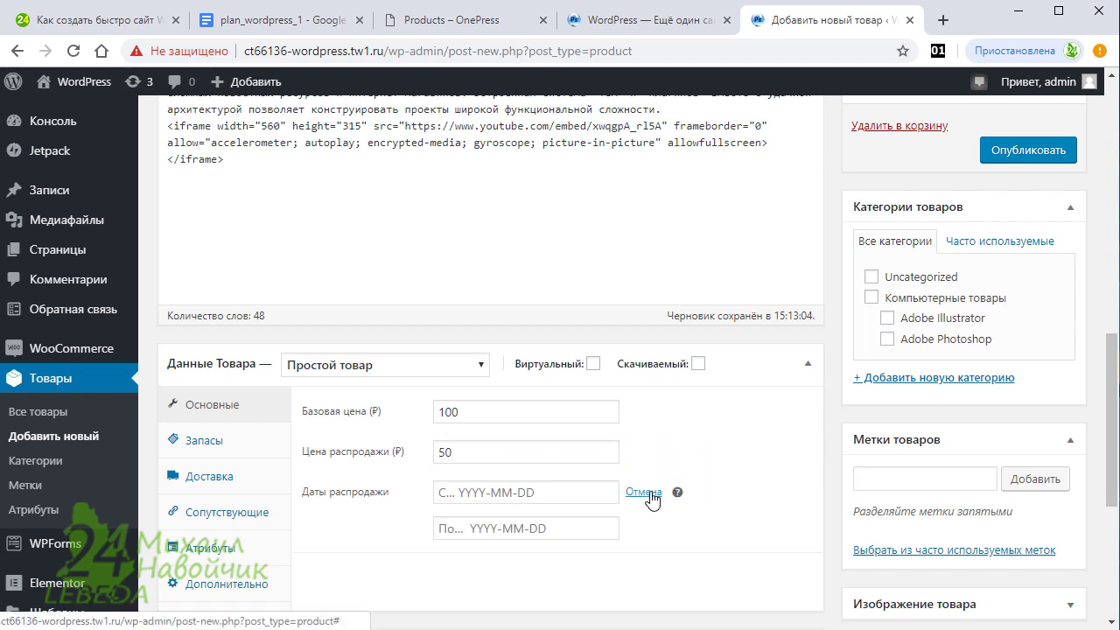
pyautogui.click(558, 491)
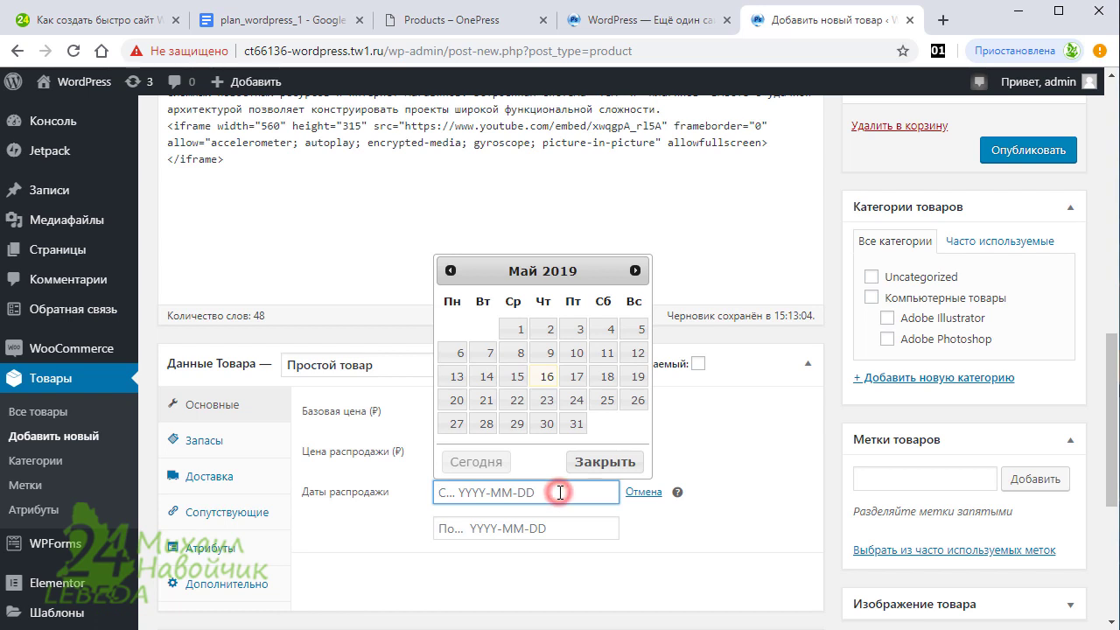
pyautogui.click(546, 376)
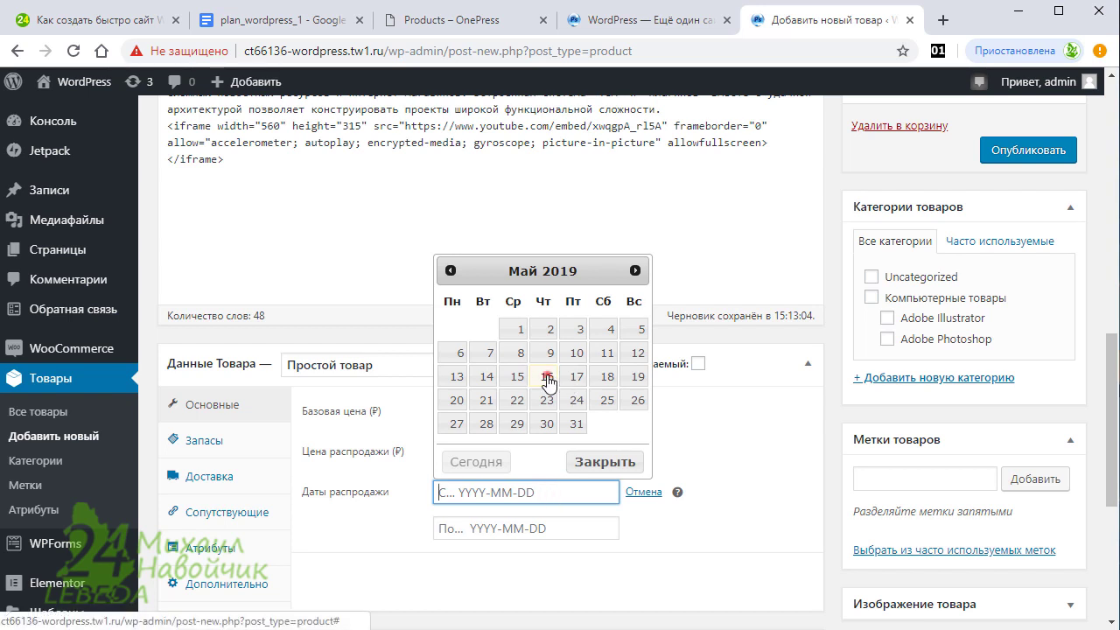
pyautogui.click(583, 526)
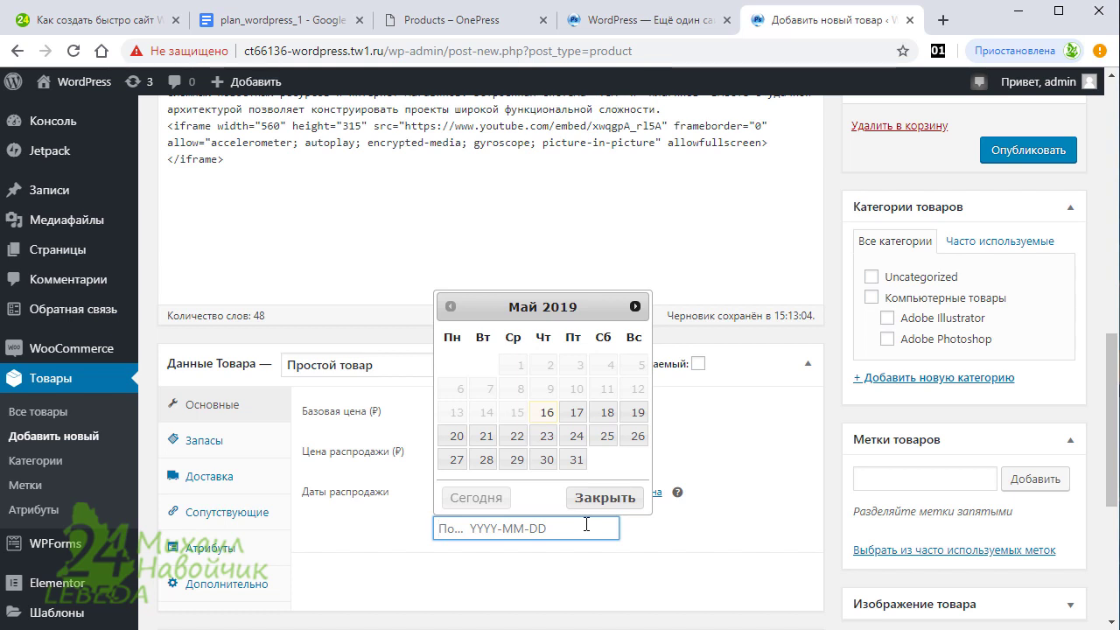
pyautogui.click(635, 307)
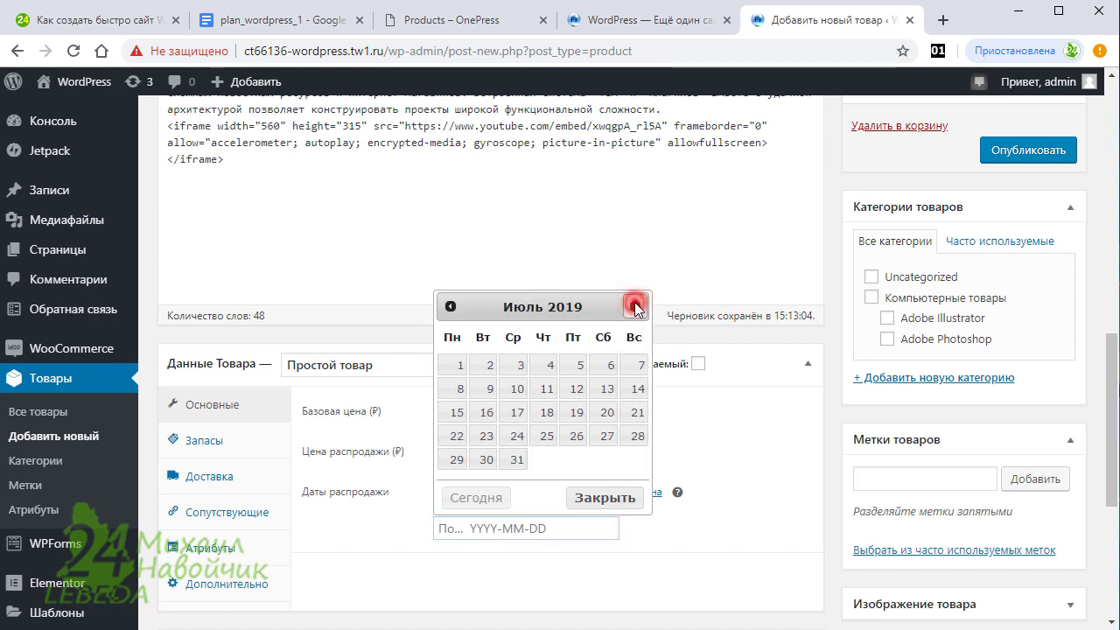
pyautogui.click(634, 306)
pyautogui.click(634, 306)
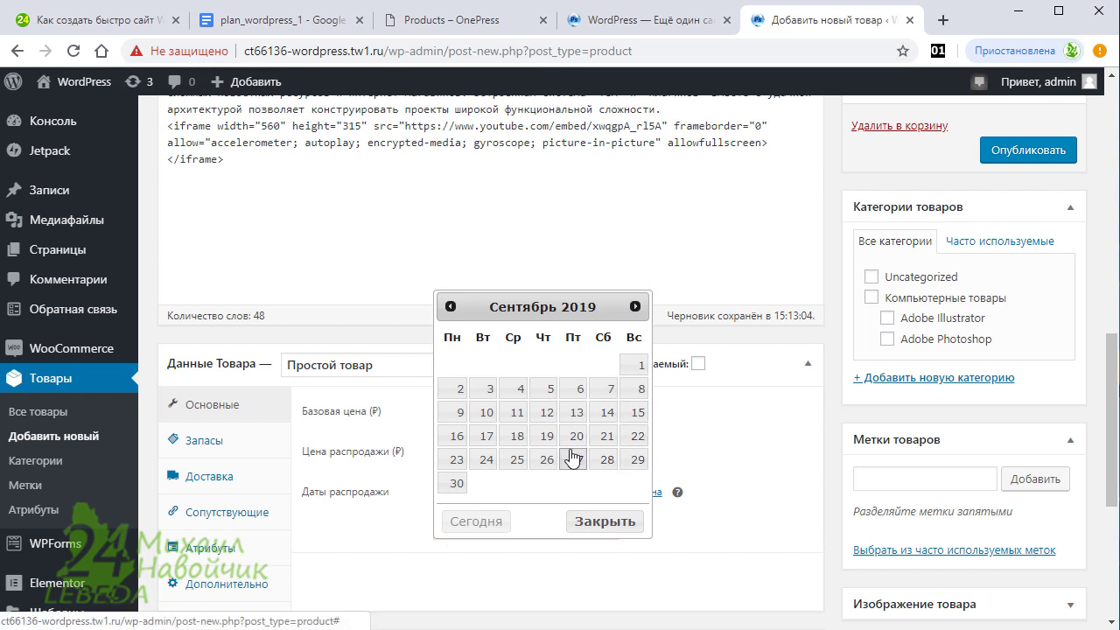
pyautogui.click(457, 436)
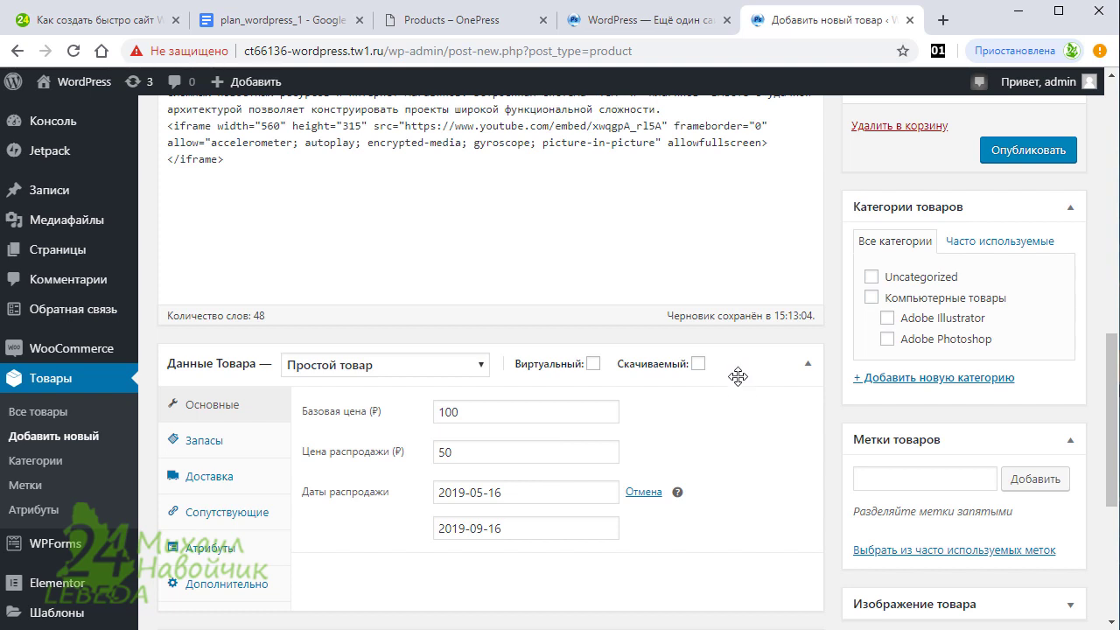
pyautogui.click(870, 299)
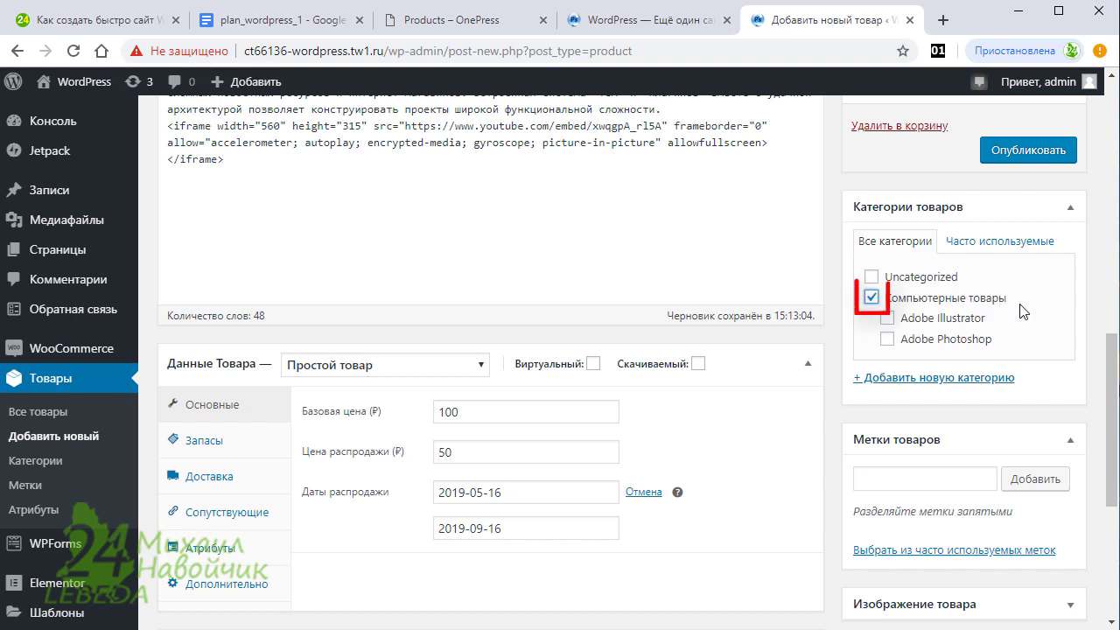
# Review the product's inventory, shipping, linked products, attributes and advanced settings, including the hints for the purchase note and order
pyautogui.click(268, 448)
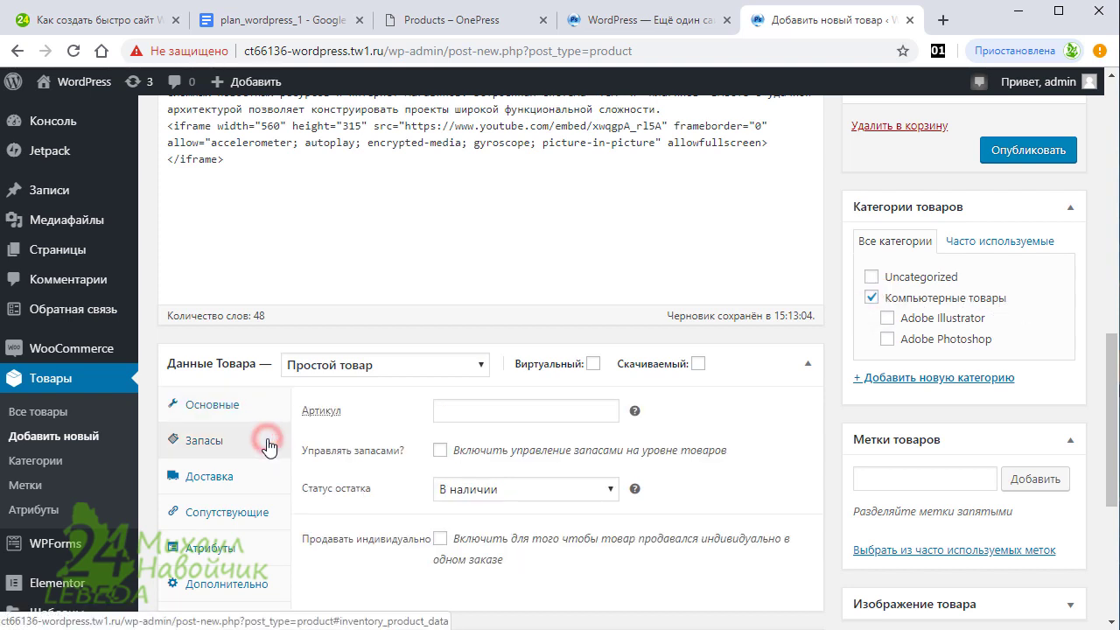
pyautogui.click(269, 481)
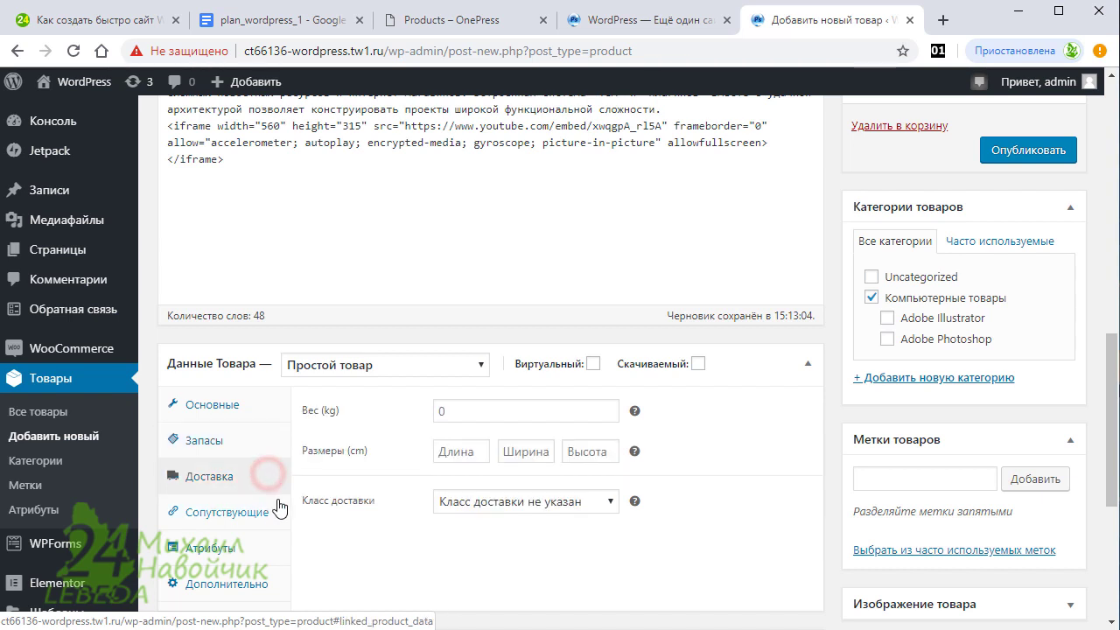
pyautogui.click(275, 512)
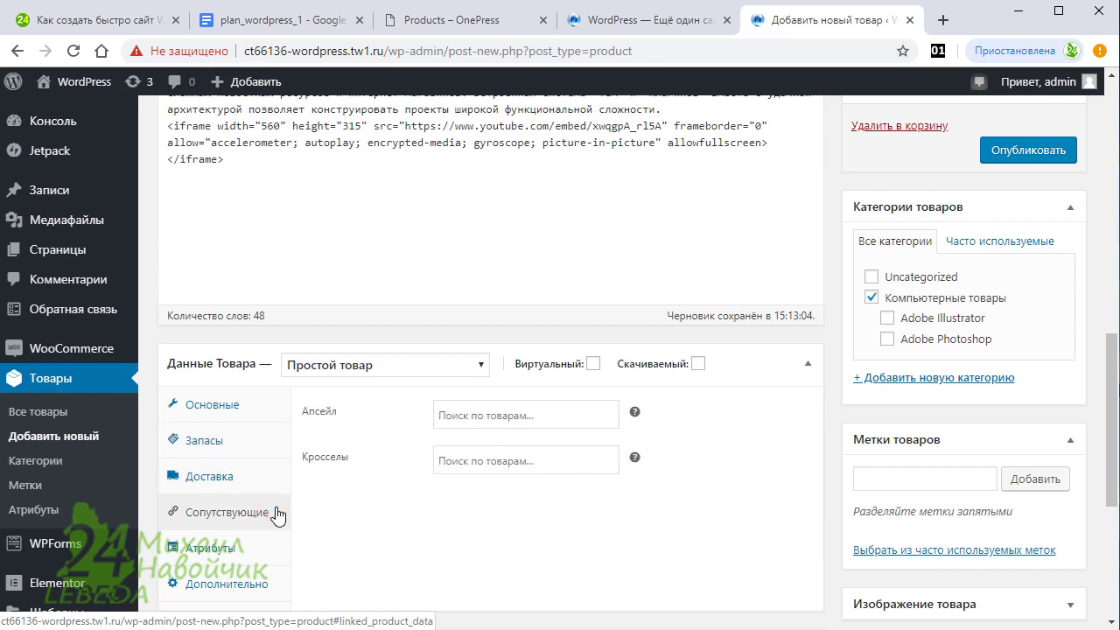
pyautogui.click(263, 551)
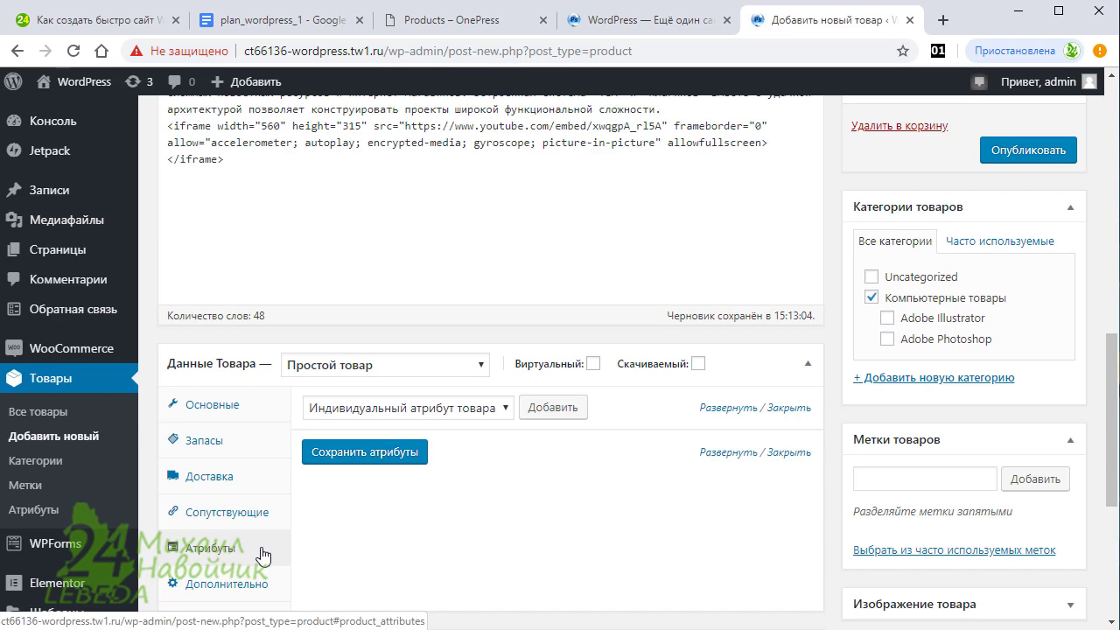
pyautogui.click(254, 584)
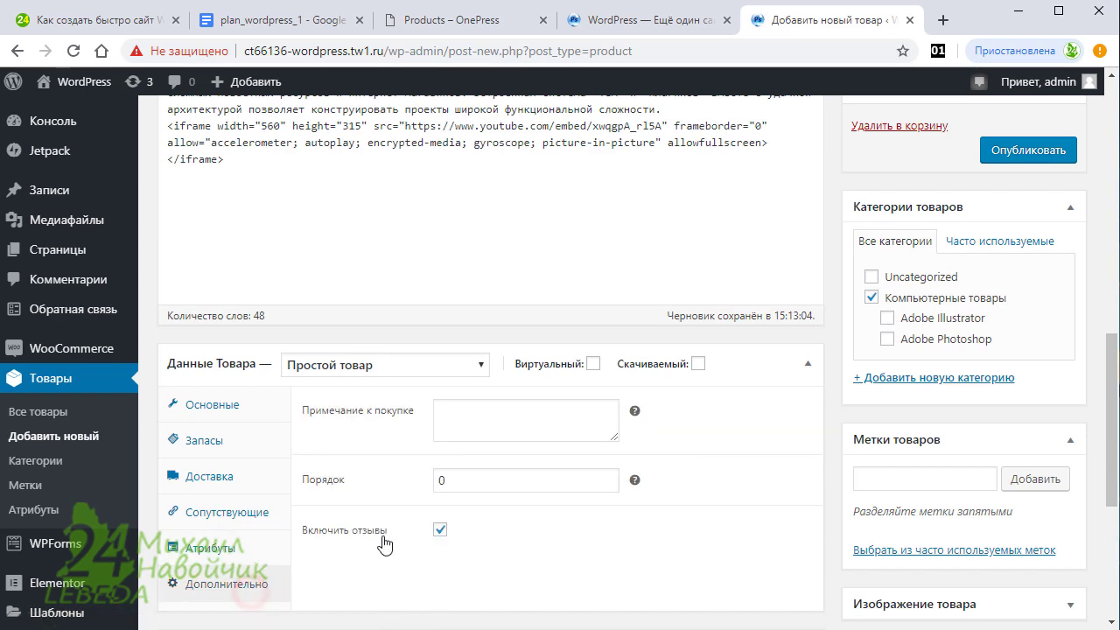
pyautogui.scroll(-2, 394, 490)
pyautogui.scroll(1, 410, 429)
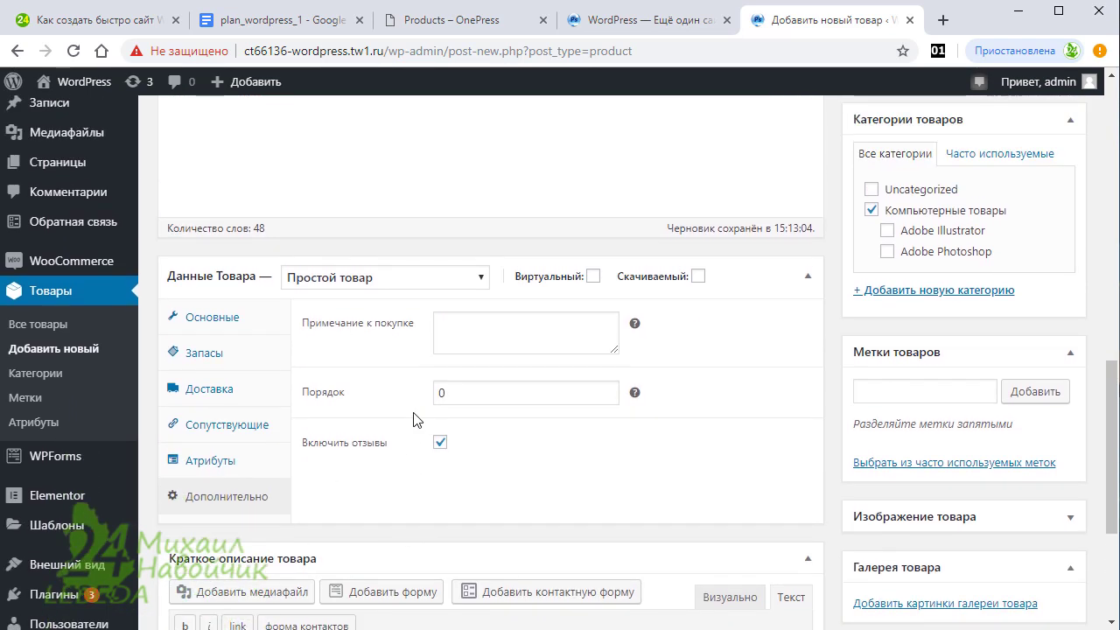
pyautogui.moveTo(635, 325)
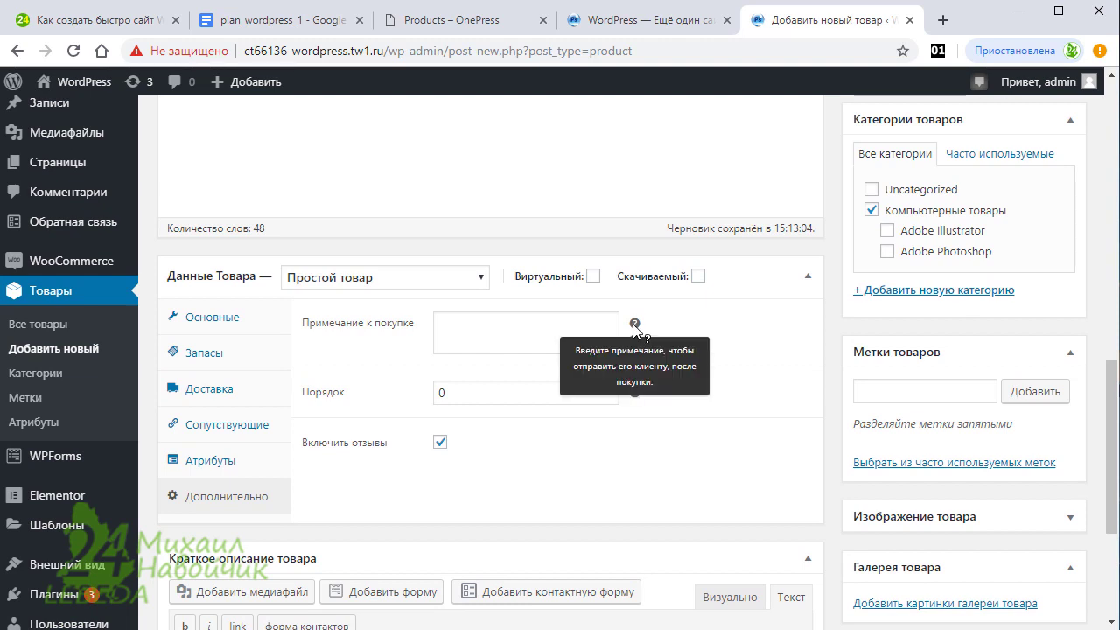
pyautogui.moveTo(636, 395)
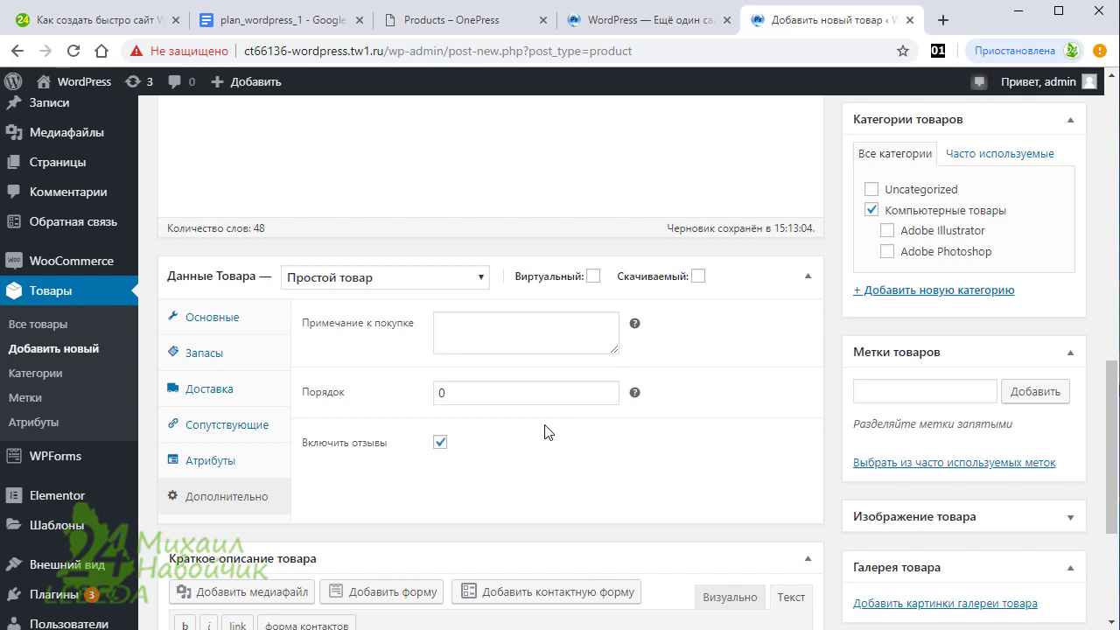
pyautogui.scroll(-3, 716, 379)
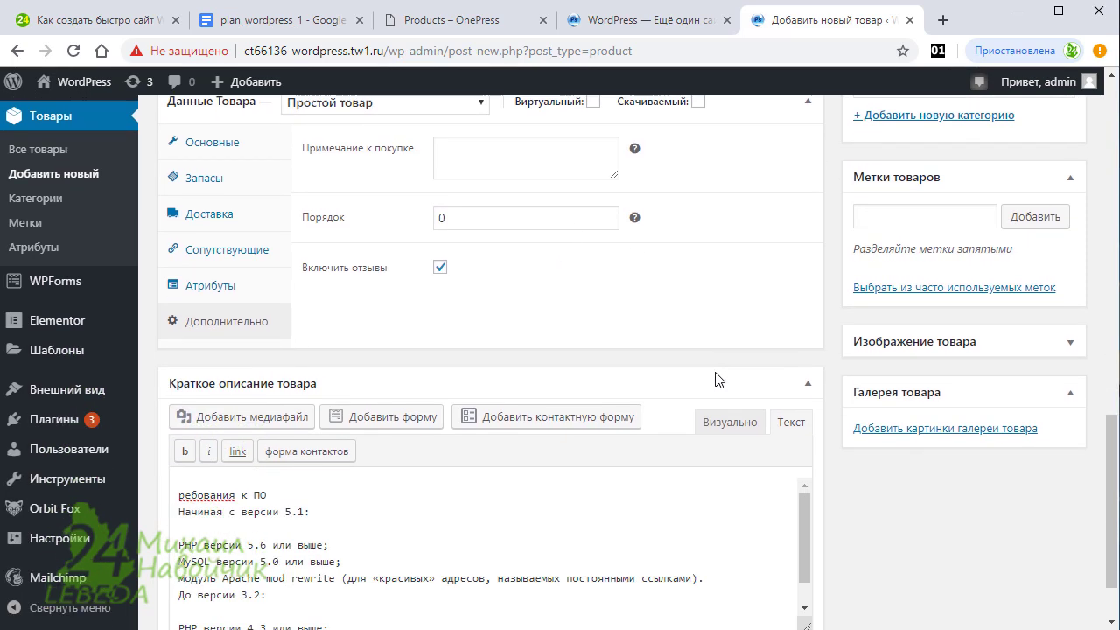
pyautogui.scroll(5, 716, 379)
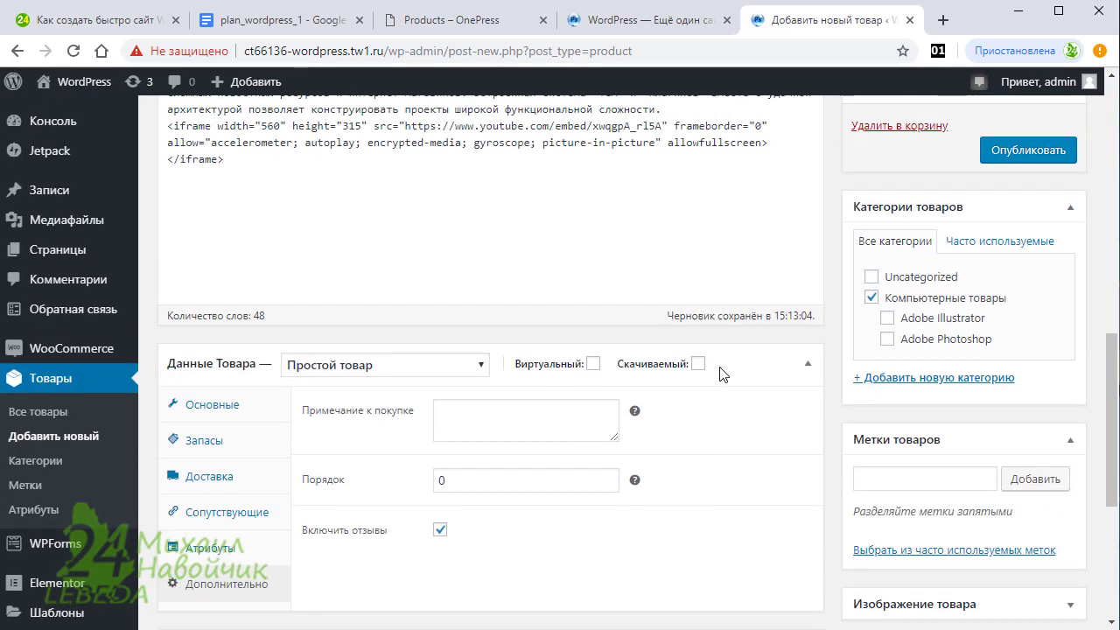
# Upload t_wordpress_icon_logo.png from the mat folder and set it as the product's main image
pyautogui.scroll(-3, 724, 367)
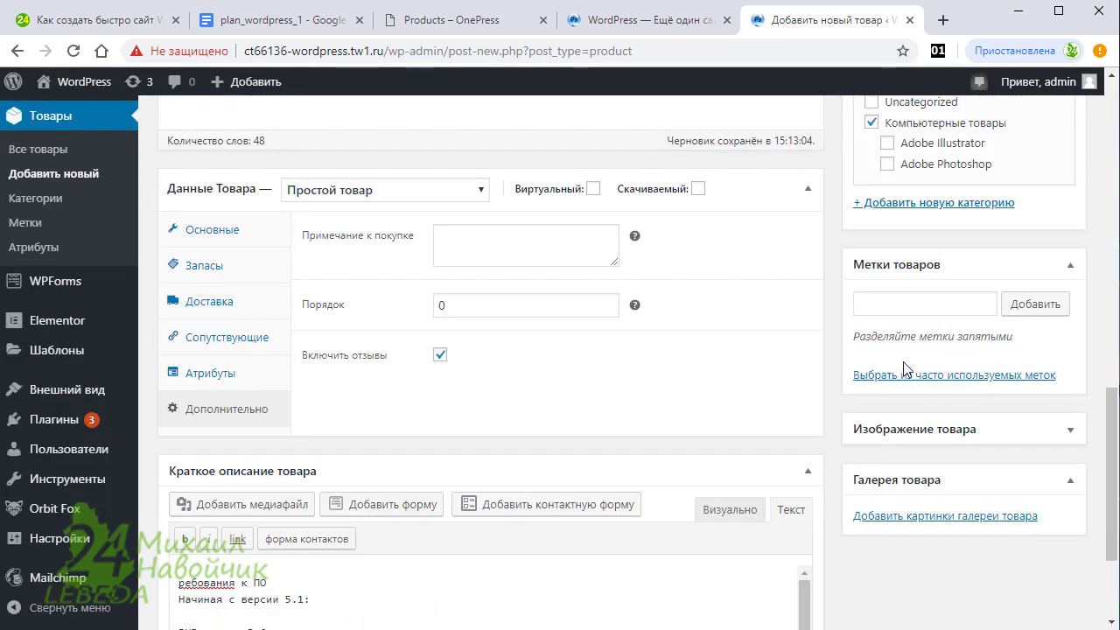
pyautogui.click(984, 430)
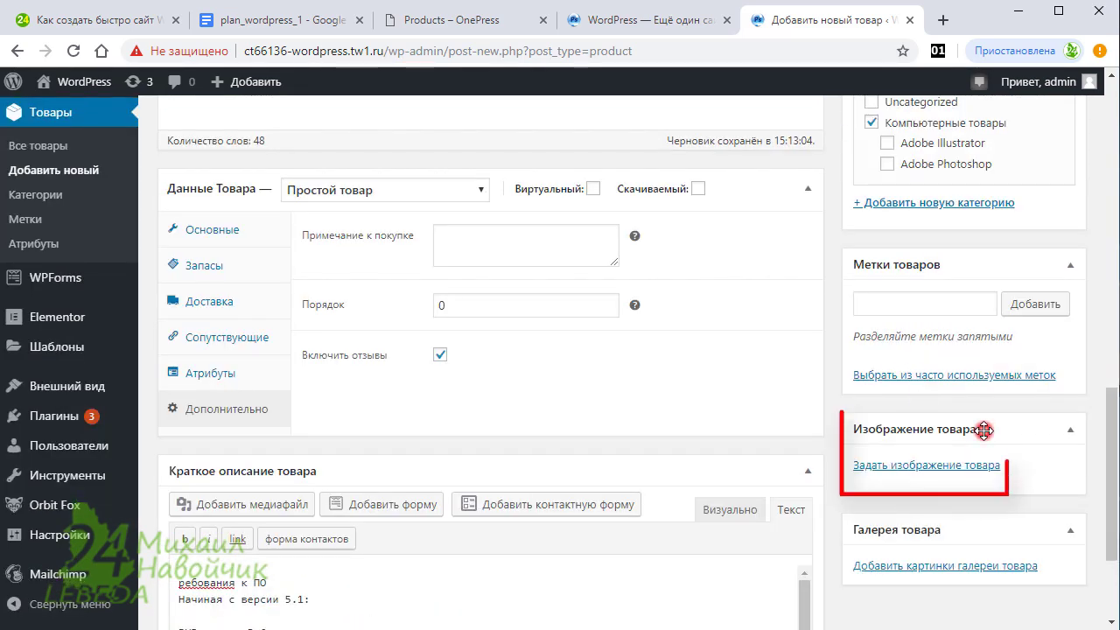
pyautogui.click(954, 471)
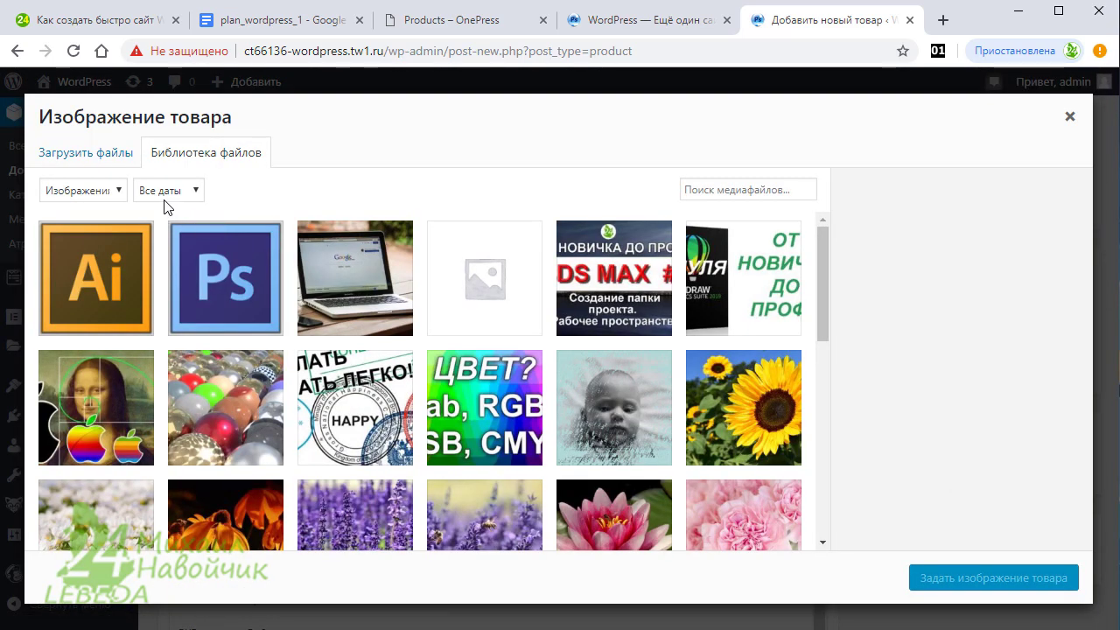
pyautogui.click(110, 158)
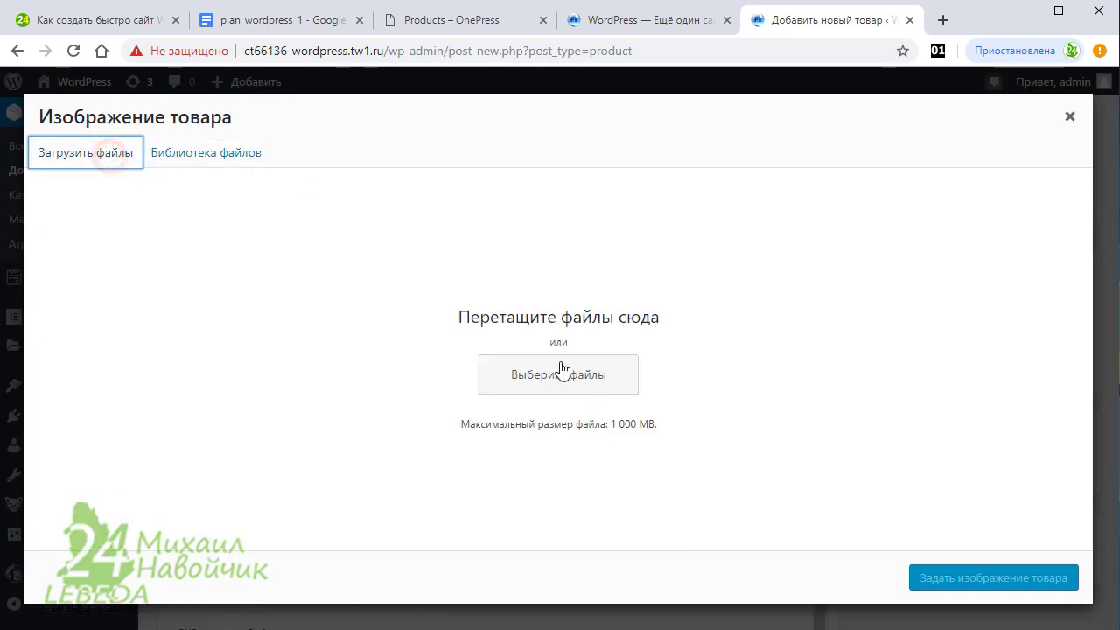
pyautogui.click(563, 372)
pyautogui.moveTo(826, 158); pyautogui.dragTo(830, 312)
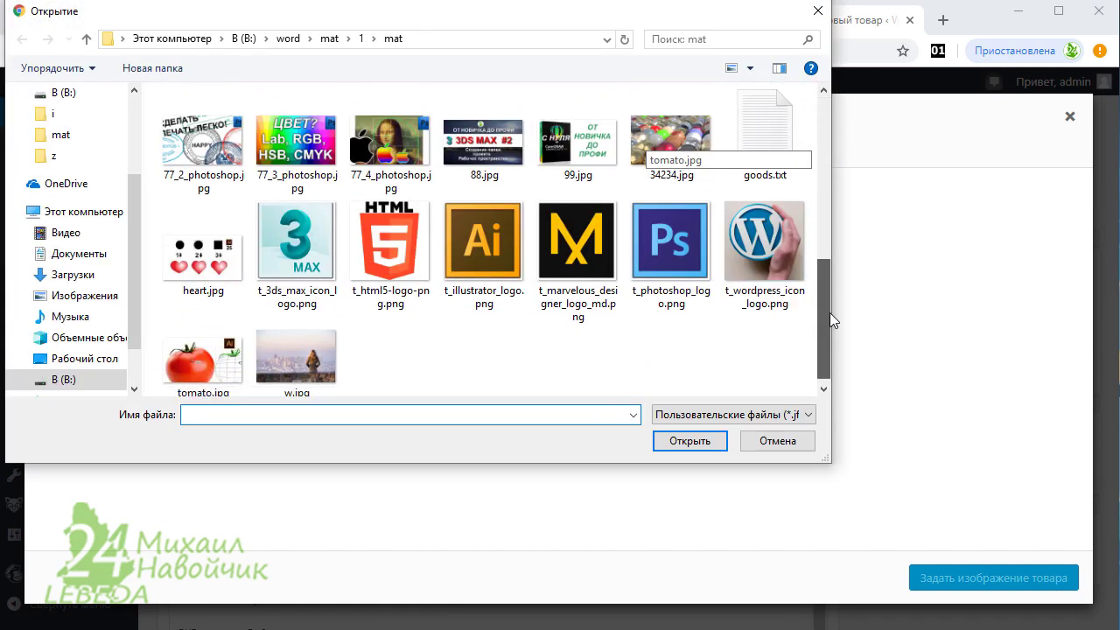
pyautogui.click(764, 274)
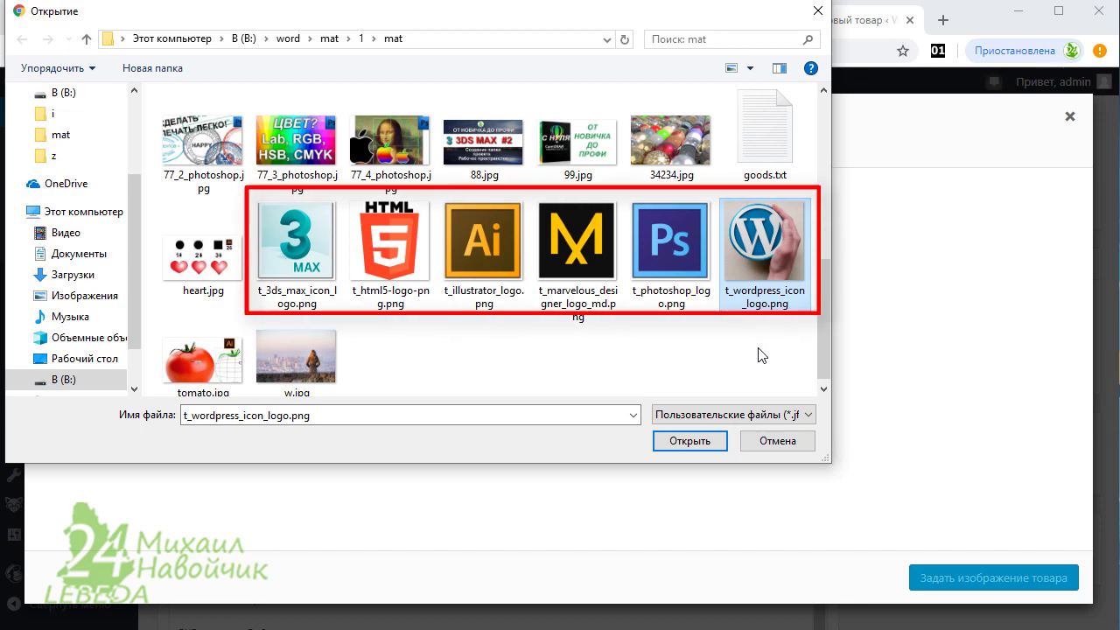
pyautogui.click(700, 442)
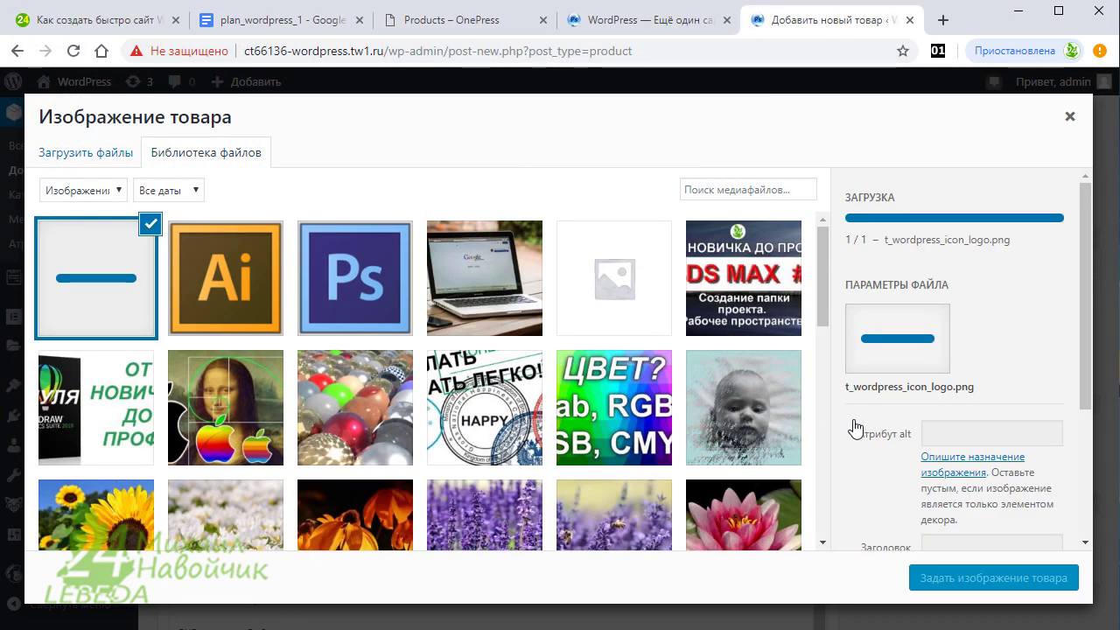
pyautogui.click(1041, 576)
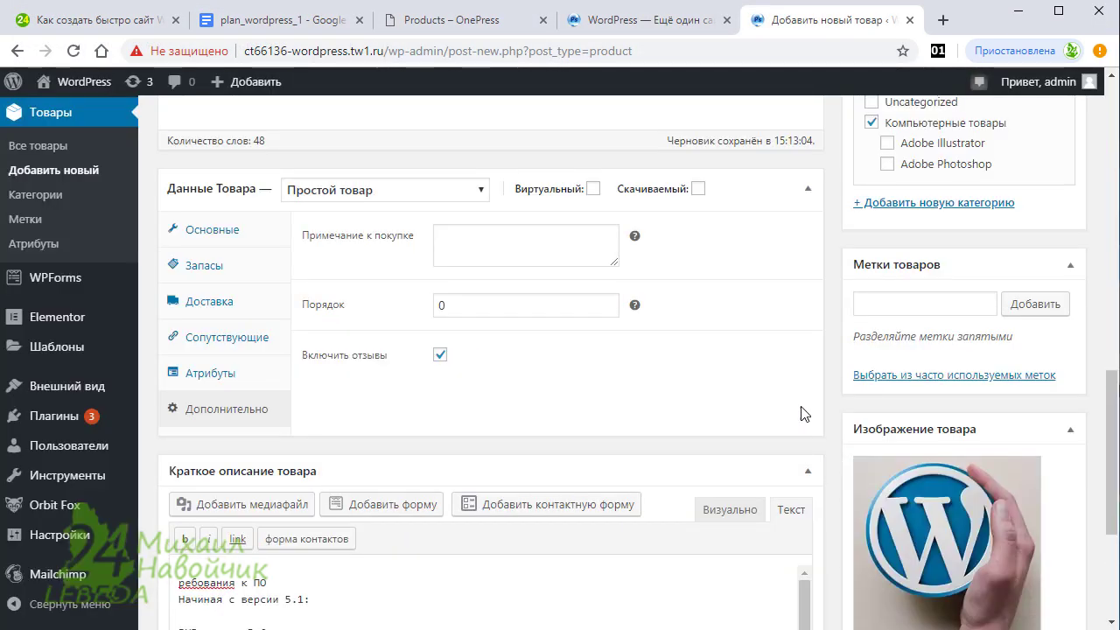
# Upload 33_2_wordpress.jpg from the mat folder and add it to the product gallery
pyautogui.scroll(-2, 805, 414)
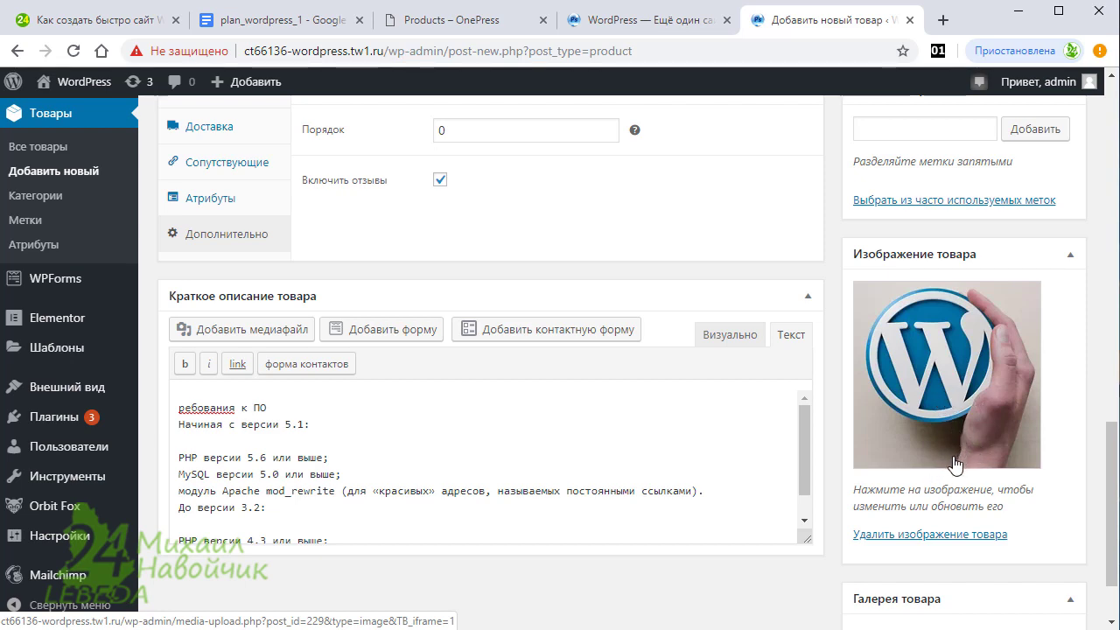
pyautogui.scroll(-2, 954, 464)
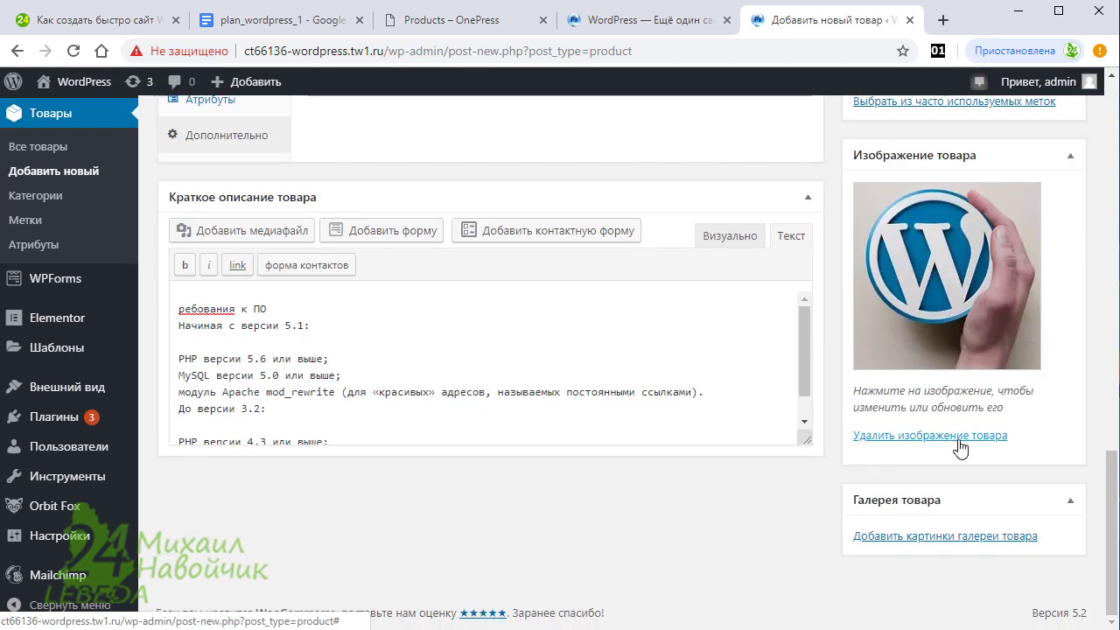
pyautogui.click(938, 539)
pyautogui.click(95, 163)
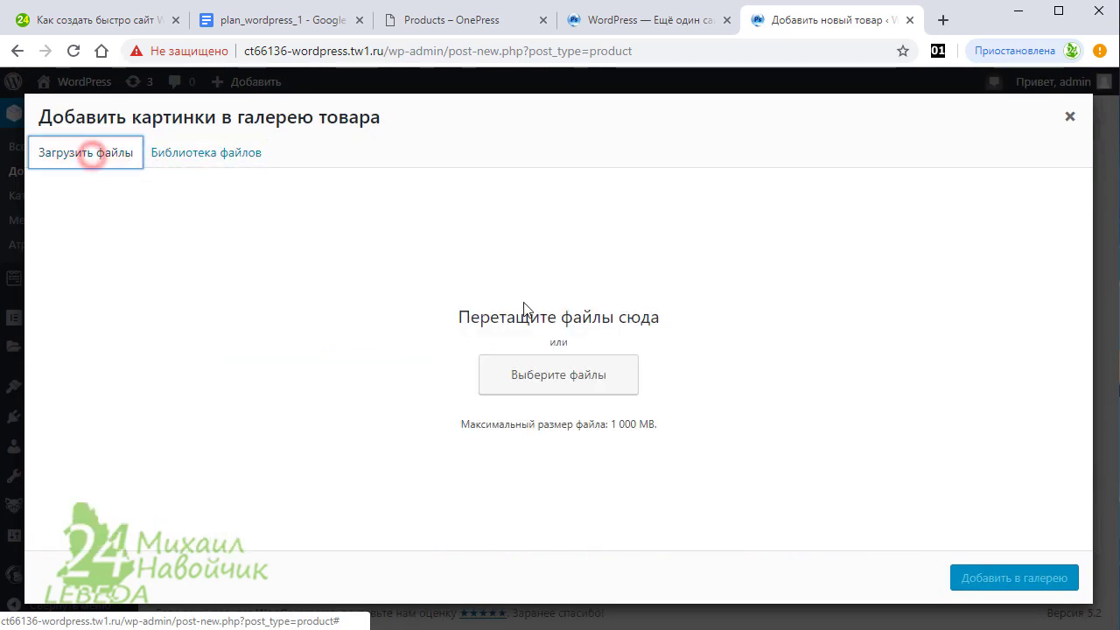
pyautogui.click(581, 376)
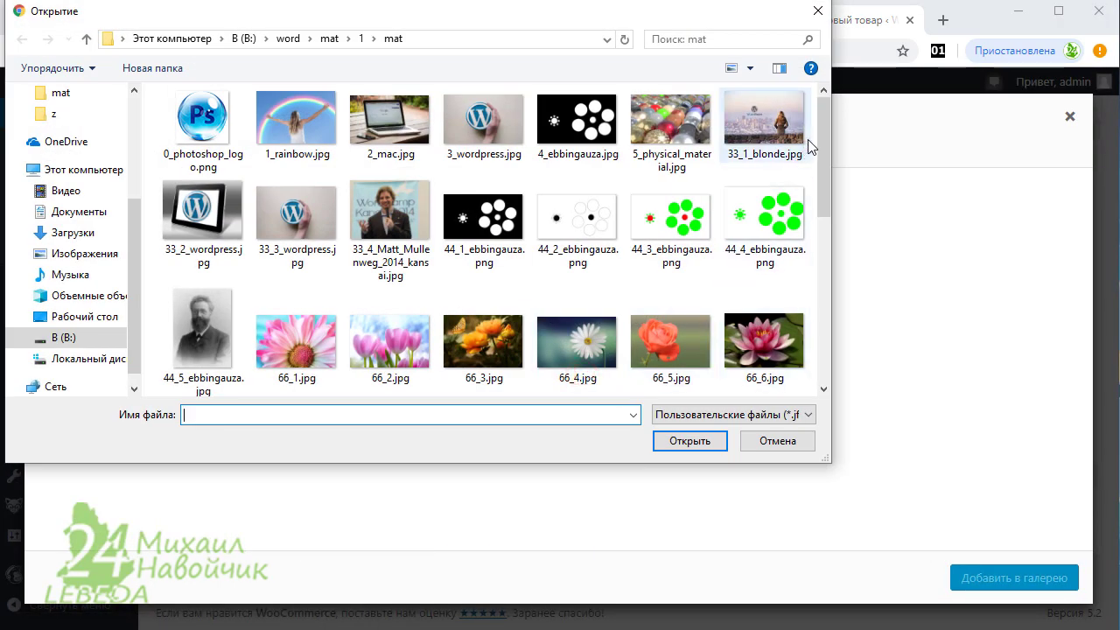
pyautogui.moveTo(825, 149); pyautogui.dragTo(828, 154)
pyautogui.click(203, 214)
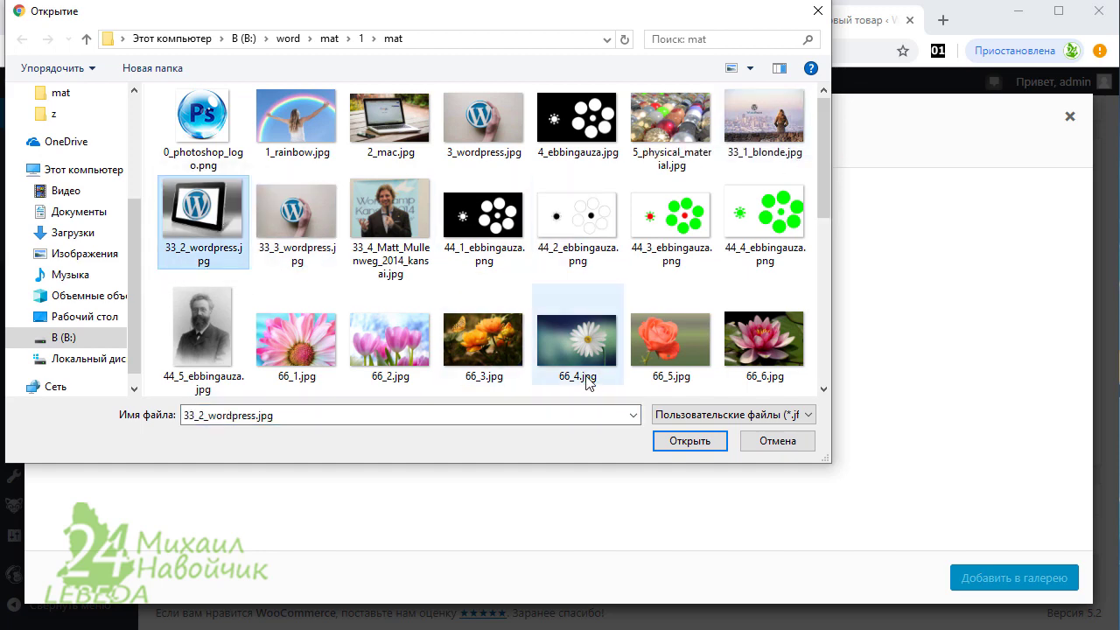
pyautogui.click(690, 441)
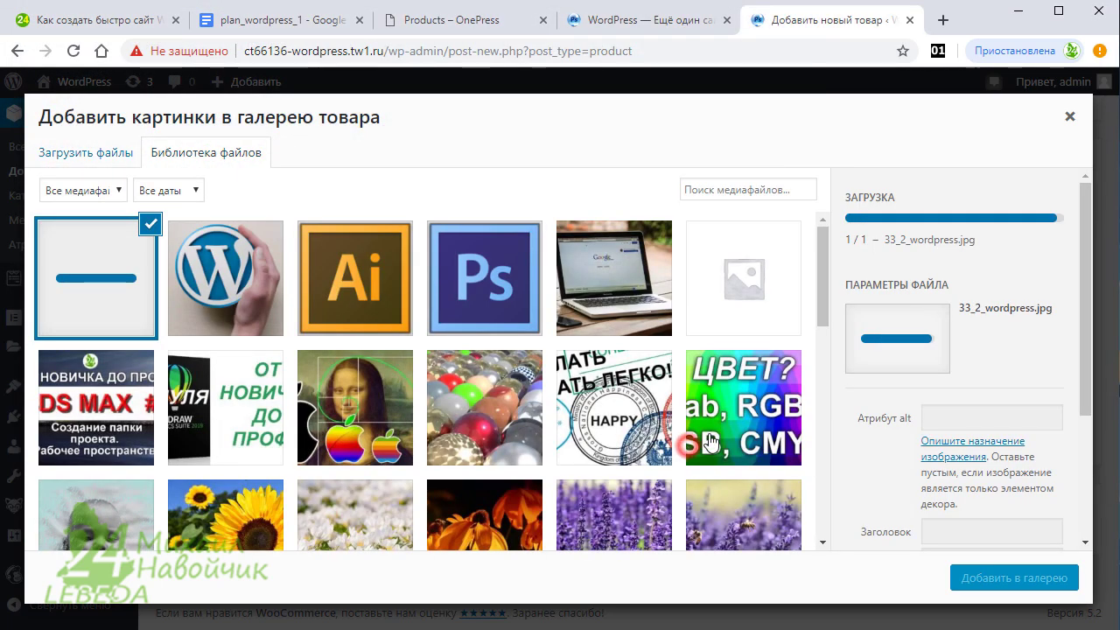
pyautogui.click(1032, 579)
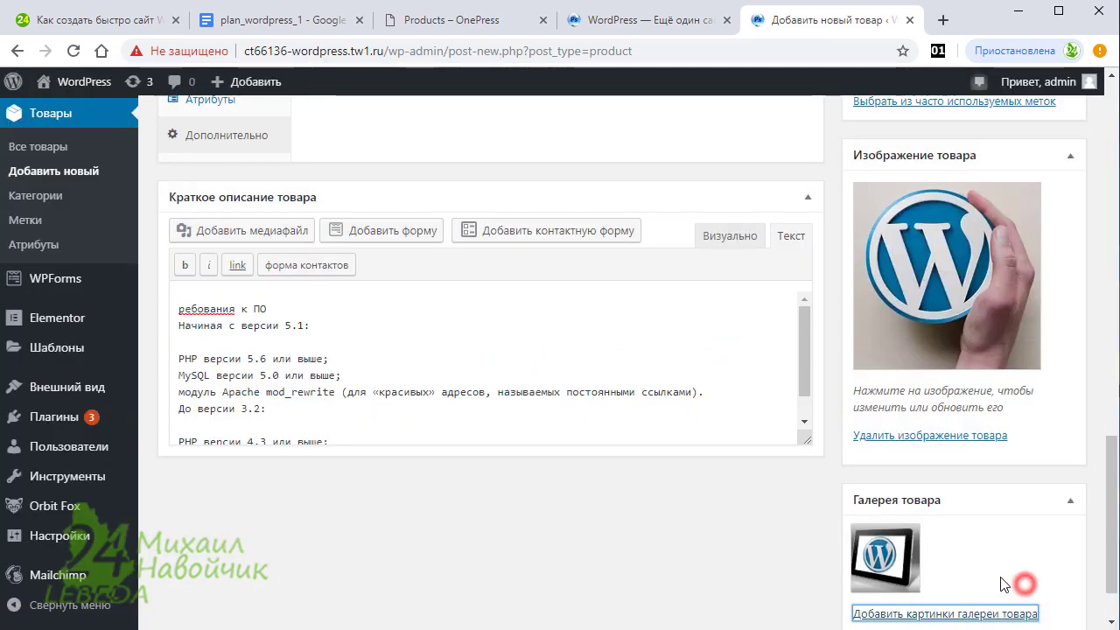
# Publish the new WordPress lesson product
pyautogui.scroll(-1, 966, 411)
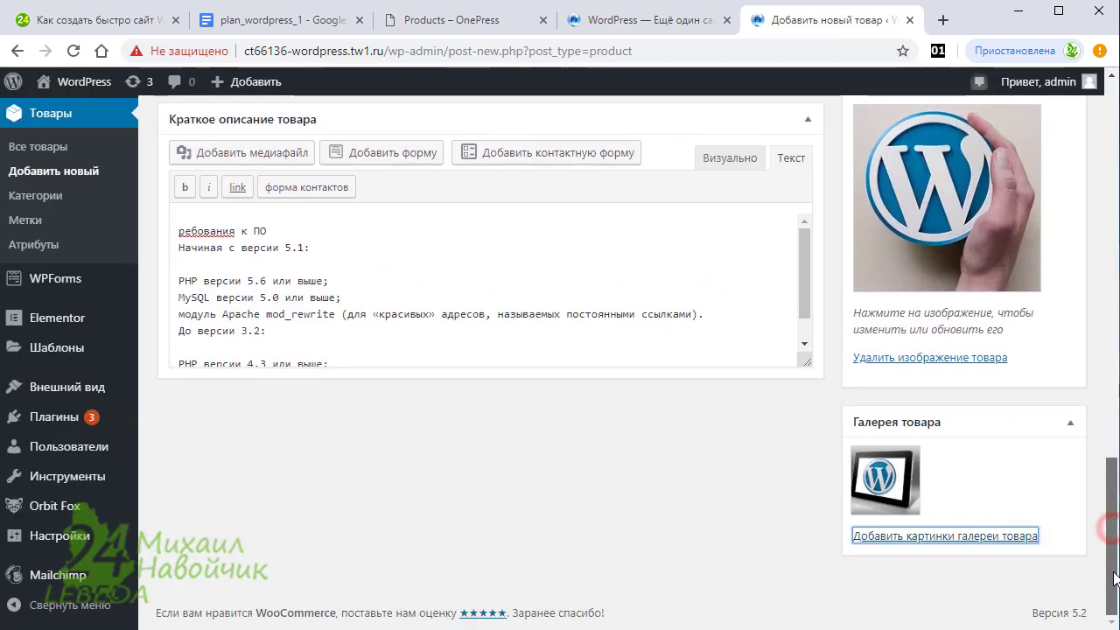
pyautogui.moveTo(1111, 548); pyautogui.dragTo(1112, 455)
pyautogui.scroll(7, 963, 481)
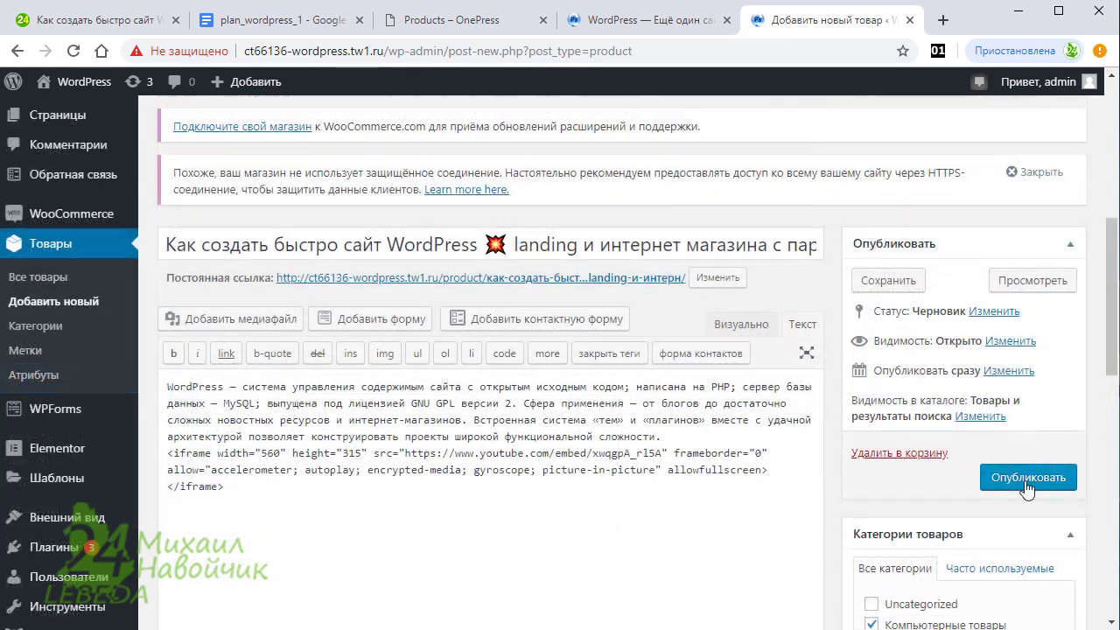
pyautogui.click(1026, 486)
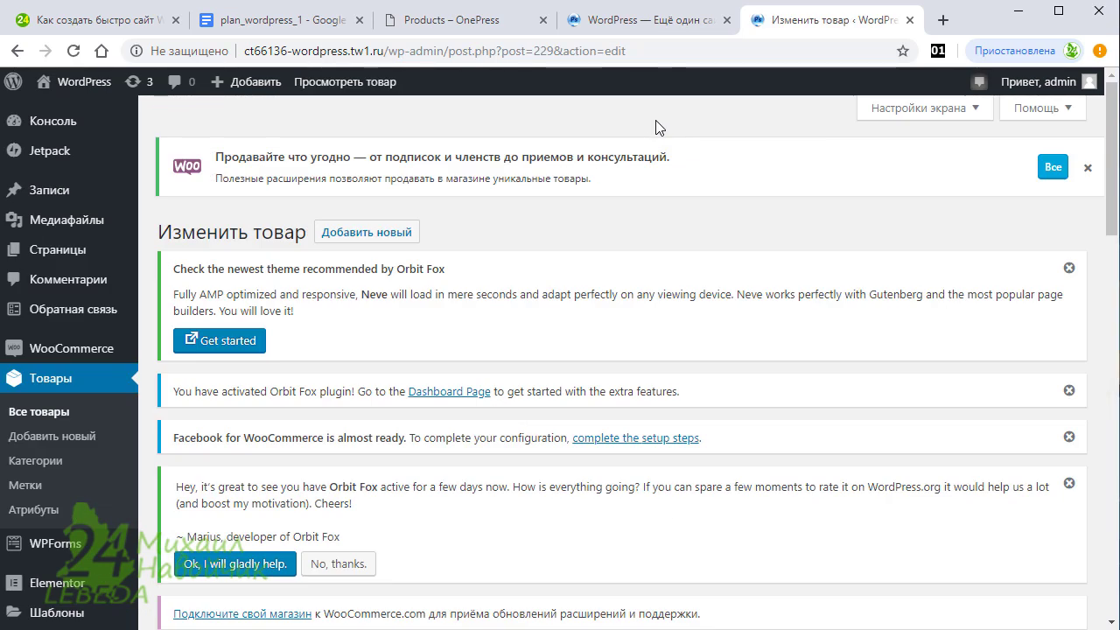
# Switch to the public site, open the shop and view the published product's page with its price and short description
pyautogui.click(645, 26)
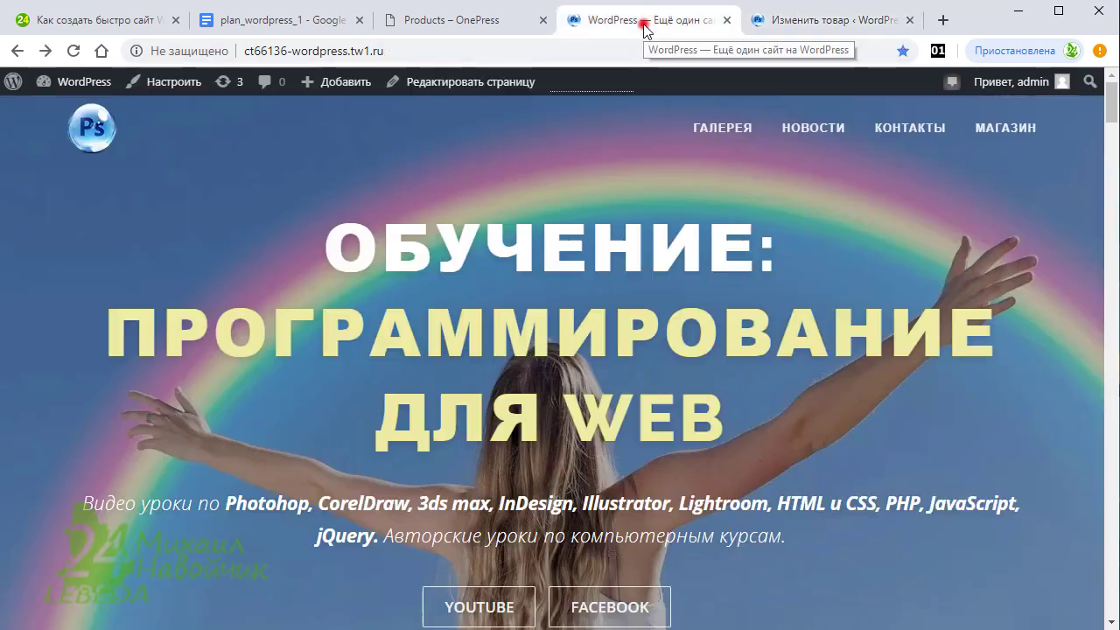
pyautogui.click(997, 127)
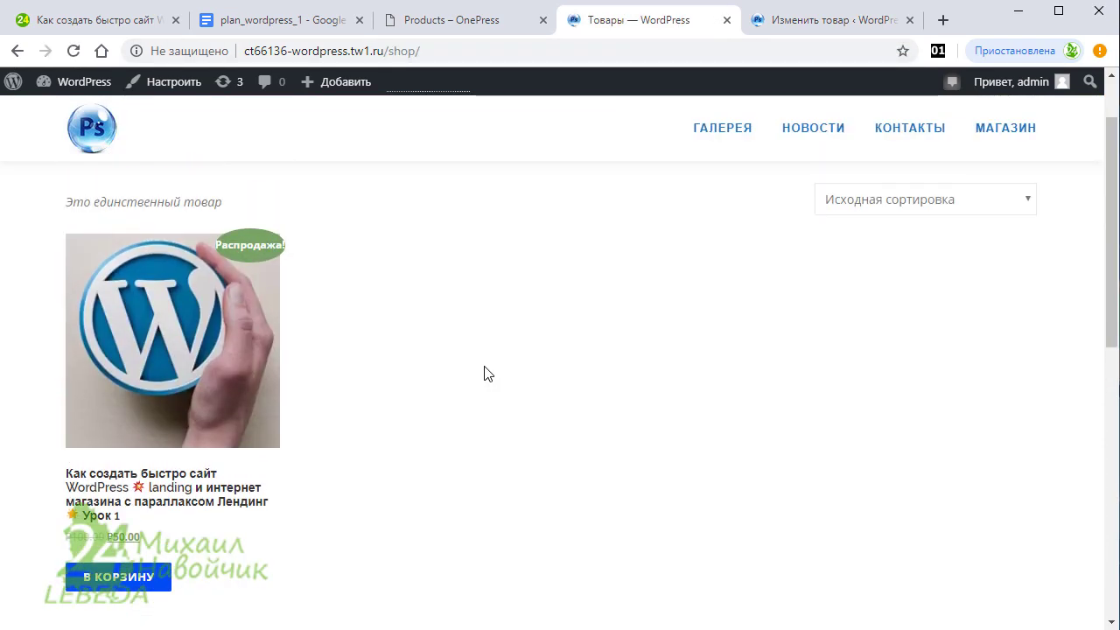
pyautogui.click(195, 369)
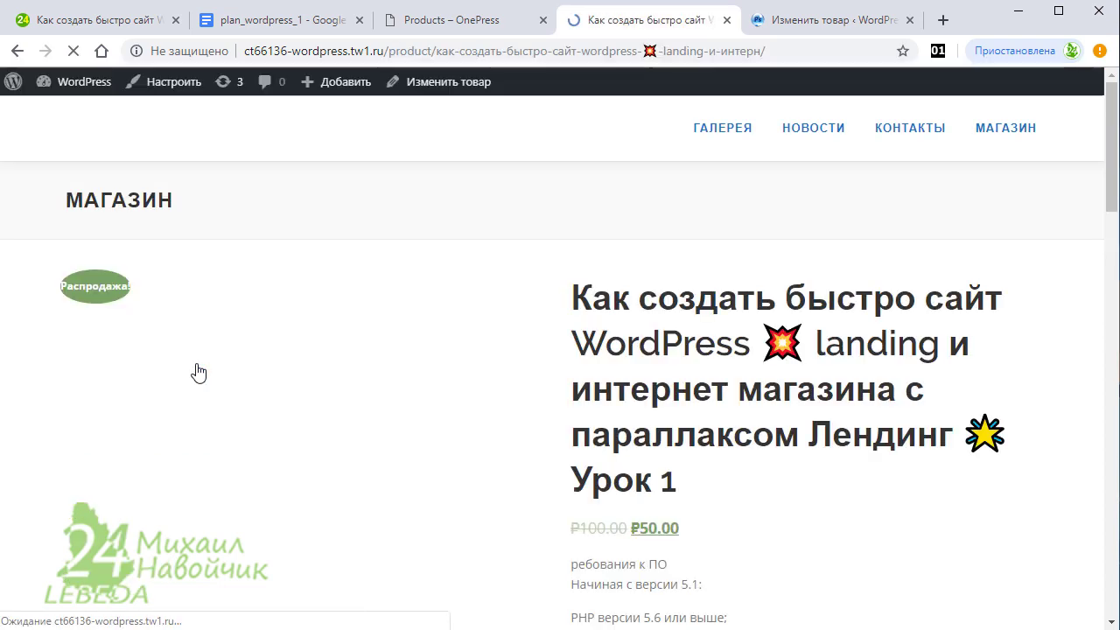
pyautogui.scroll(-3, 655, 335)
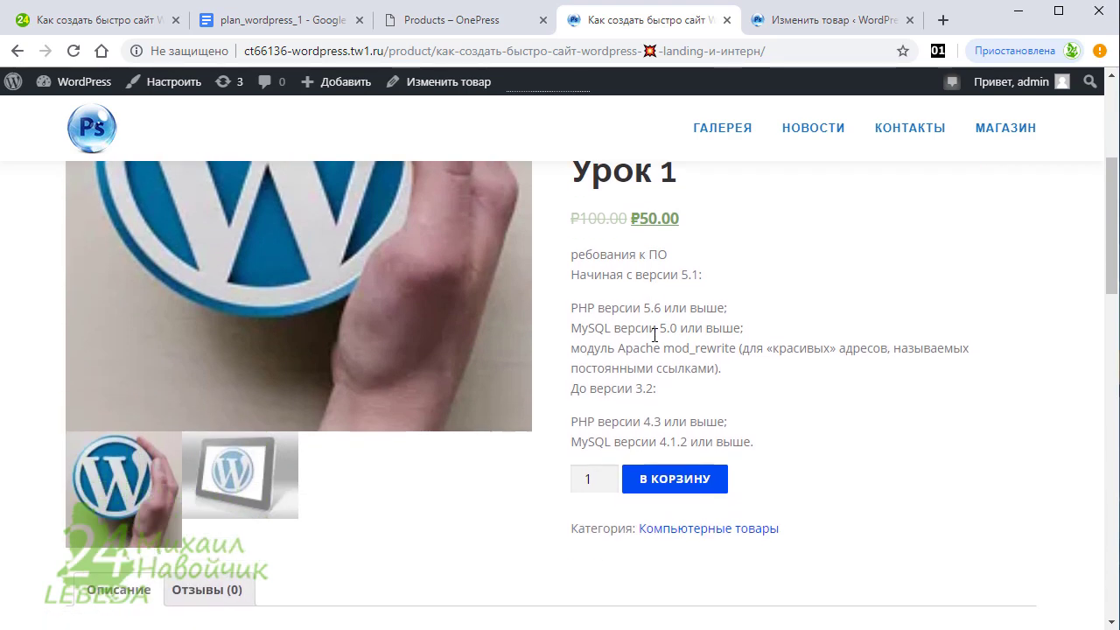
pyautogui.scroll(-2, 654, 335)
pyautogui.scroll(2, 233, 440)
# Preview both gallery images on the product page and review the full description with its embedded video
pyautogui.click(239, 521)
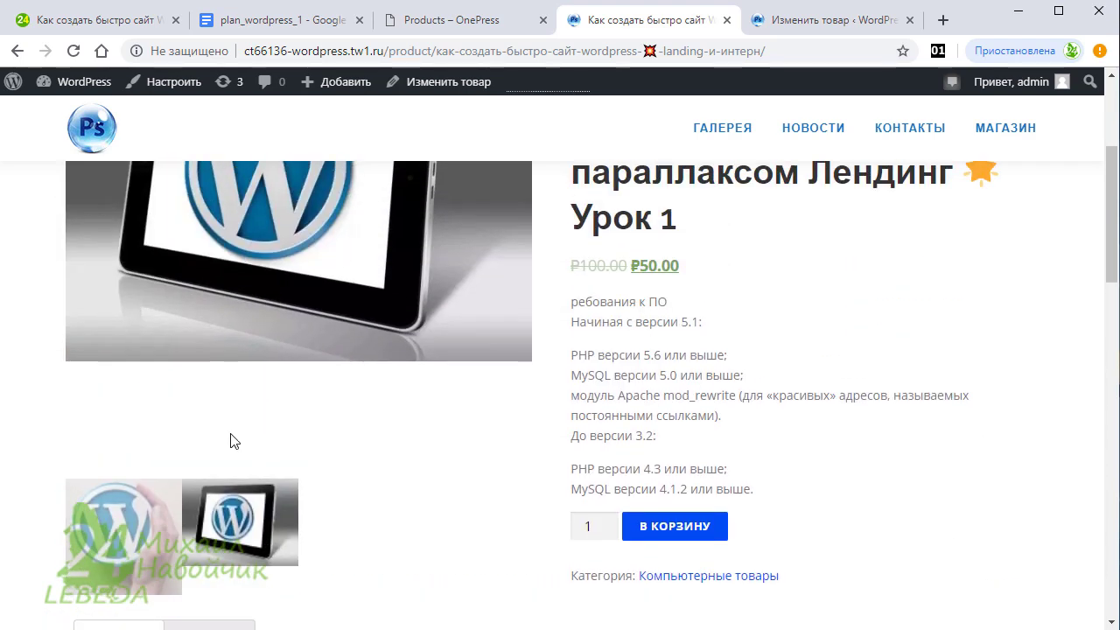
pyautogui.click(122, 524)
pyautogui.click(246, 520)
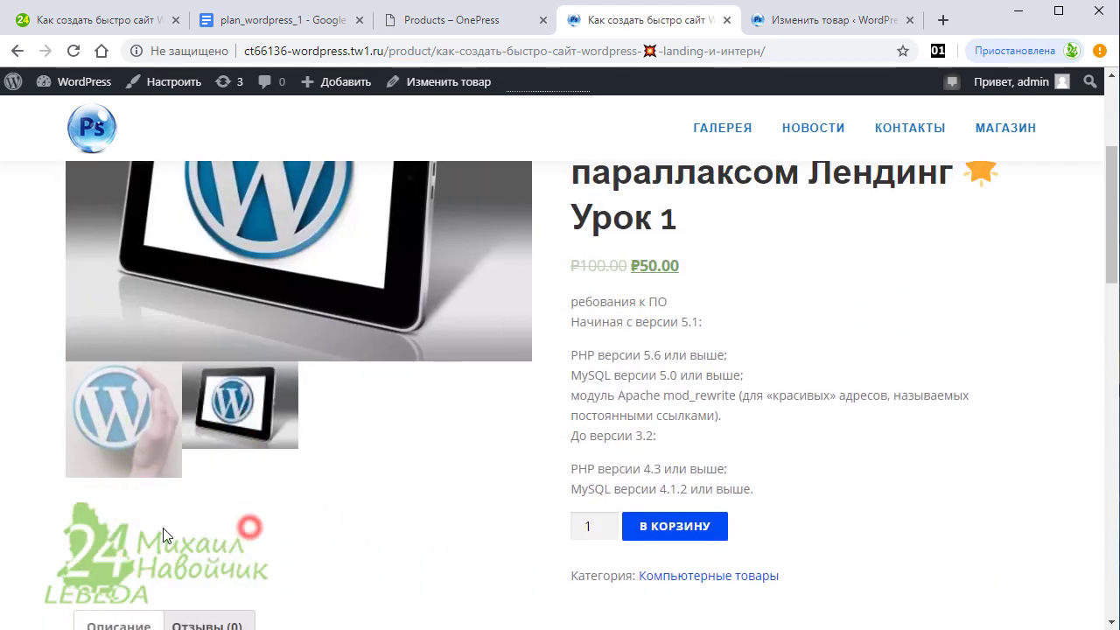
pyautogui.scroll(2, 192, 504)
pyautogui.click(143, 567)
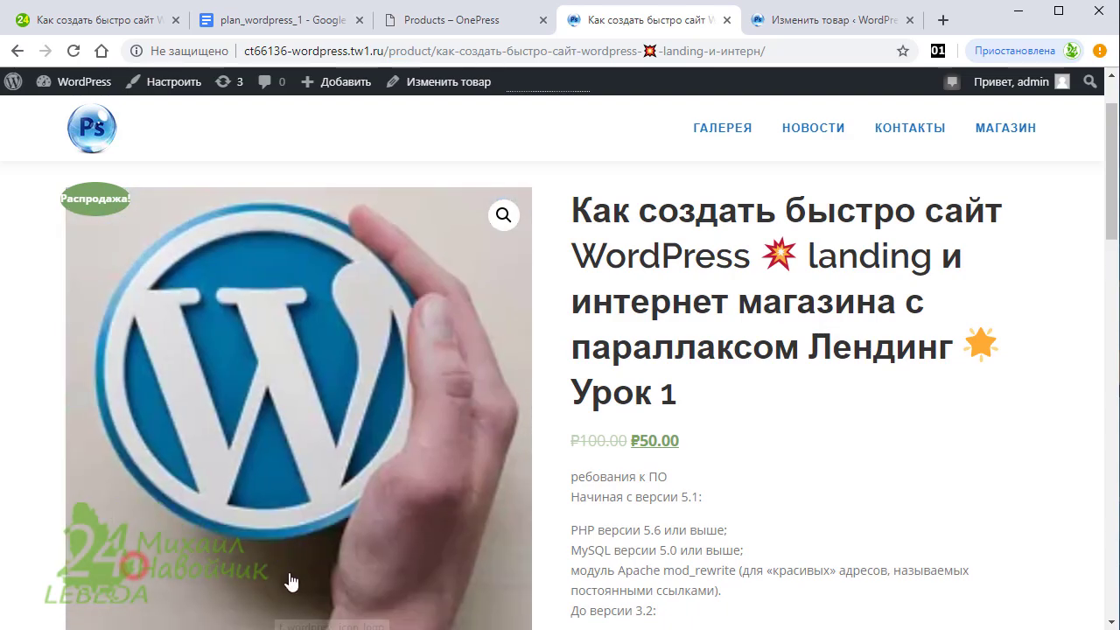
pyautogui.scroll(-3, 312, 533)
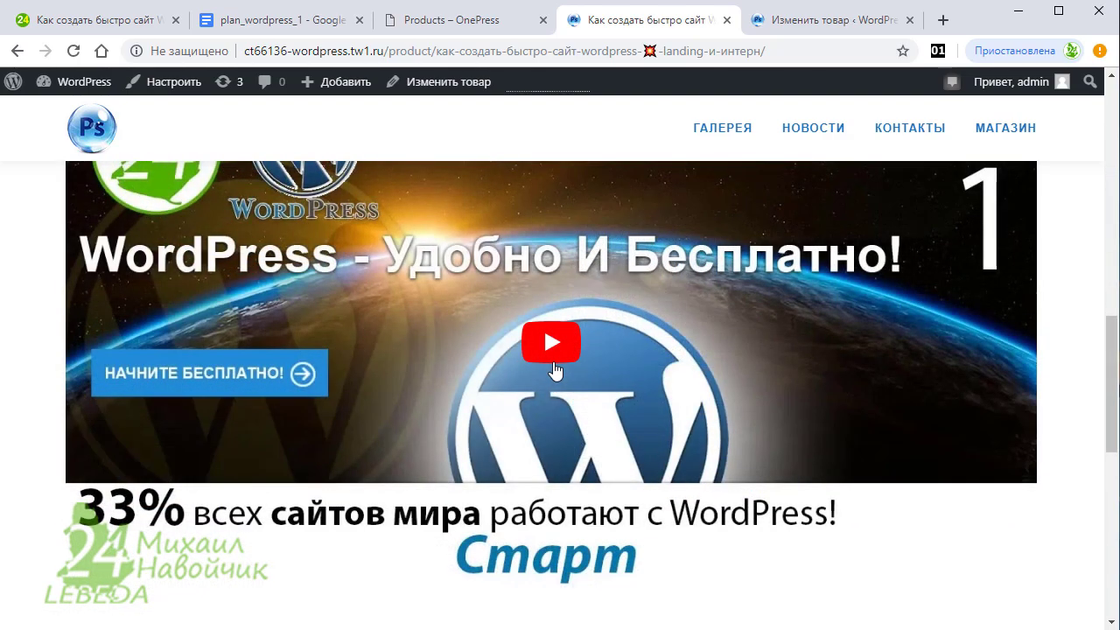
pyautogui.scroll(1, 558, 375)
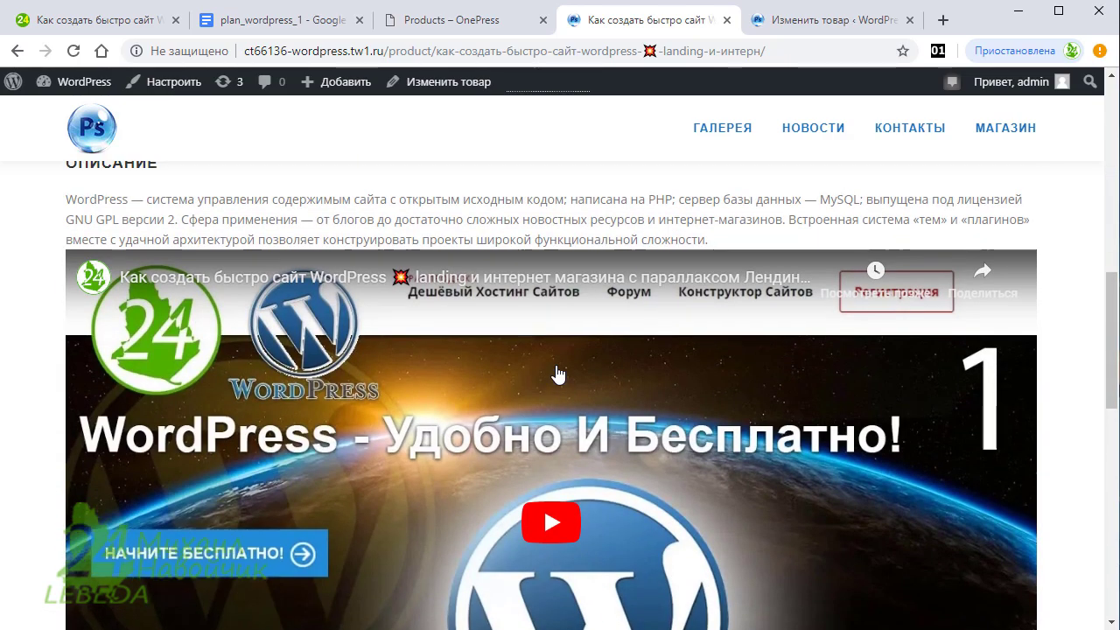
pyautogui.scroll(3, 558, 374)
pyautogui.scroll(-2, 550, 393)
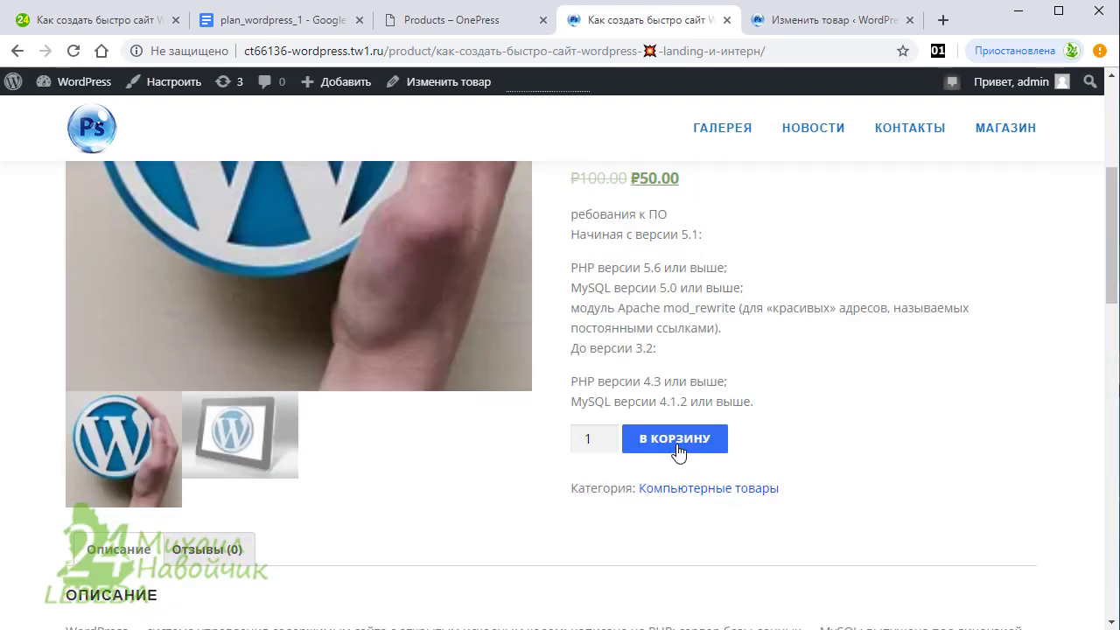
# Add one unit of the product to the cart and open the cart
pyautogui.click(676, 445)
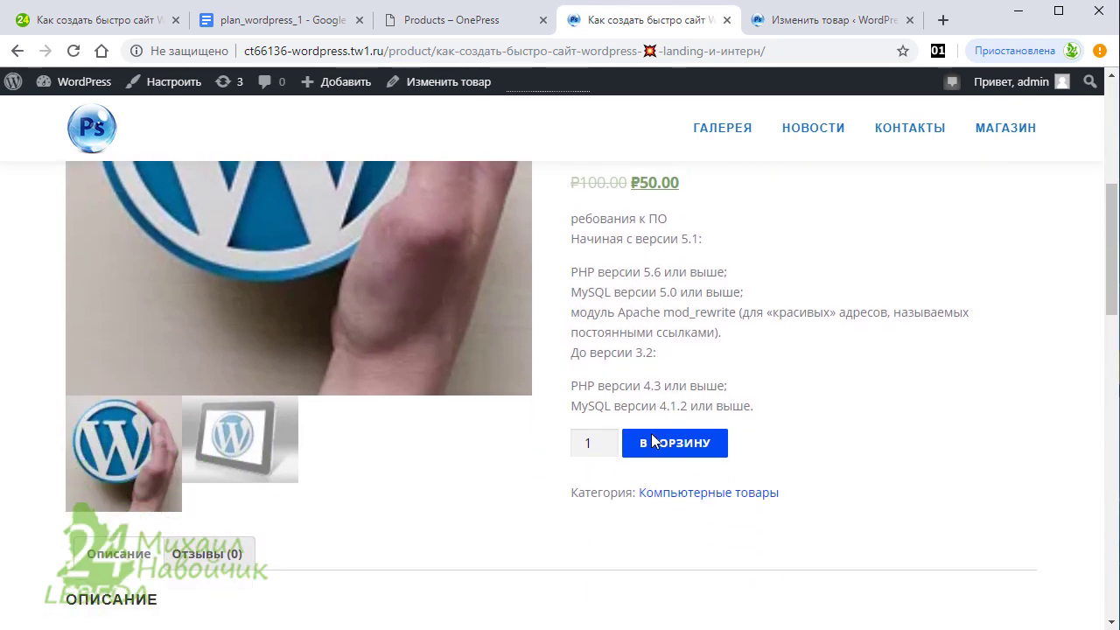
pyautogui.click(652, 440)
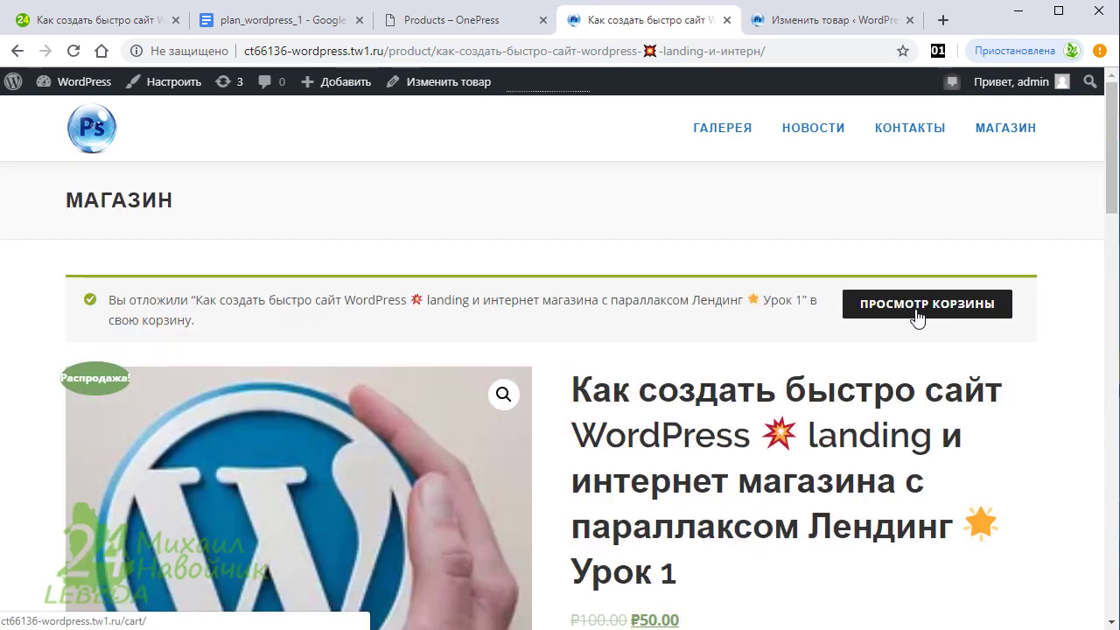
pyautogui.click(917, 314)
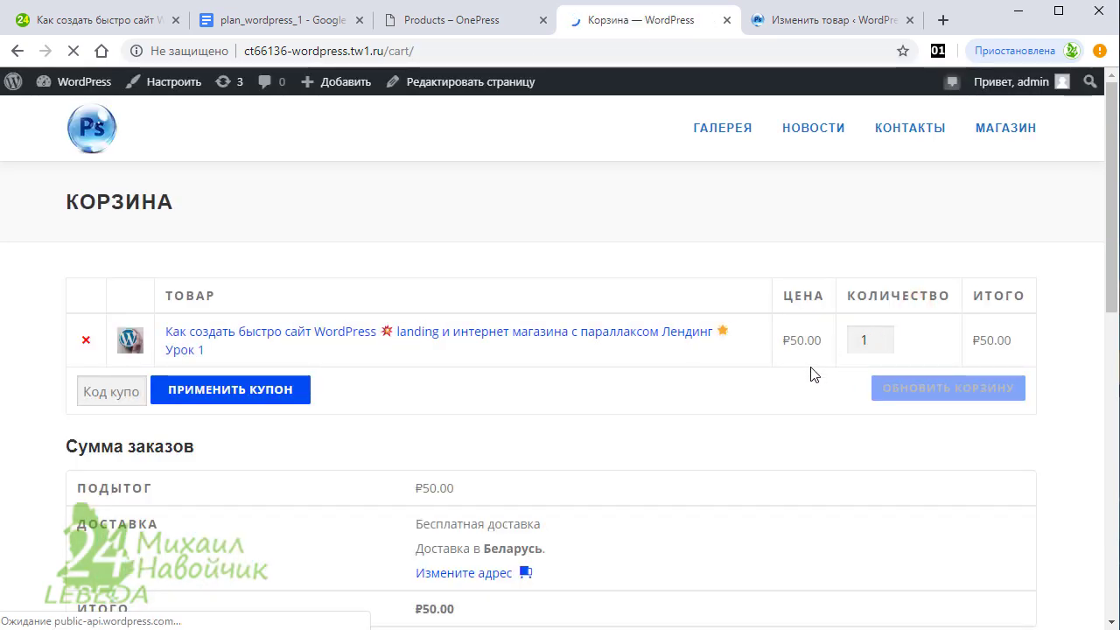
# Proceed to checkout and review the billing fields, order summary and payment section
pyautogui.scroll(-1, 638, 560)
pyautogui.click(596, 581)
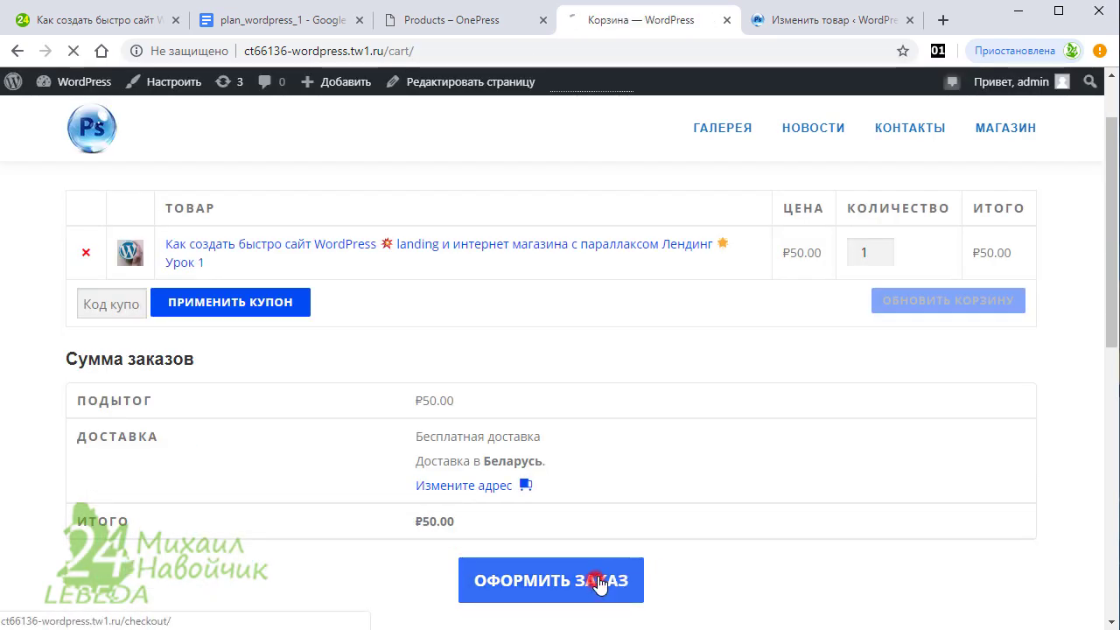
pyautogui.scroll(-5, 560, 418)
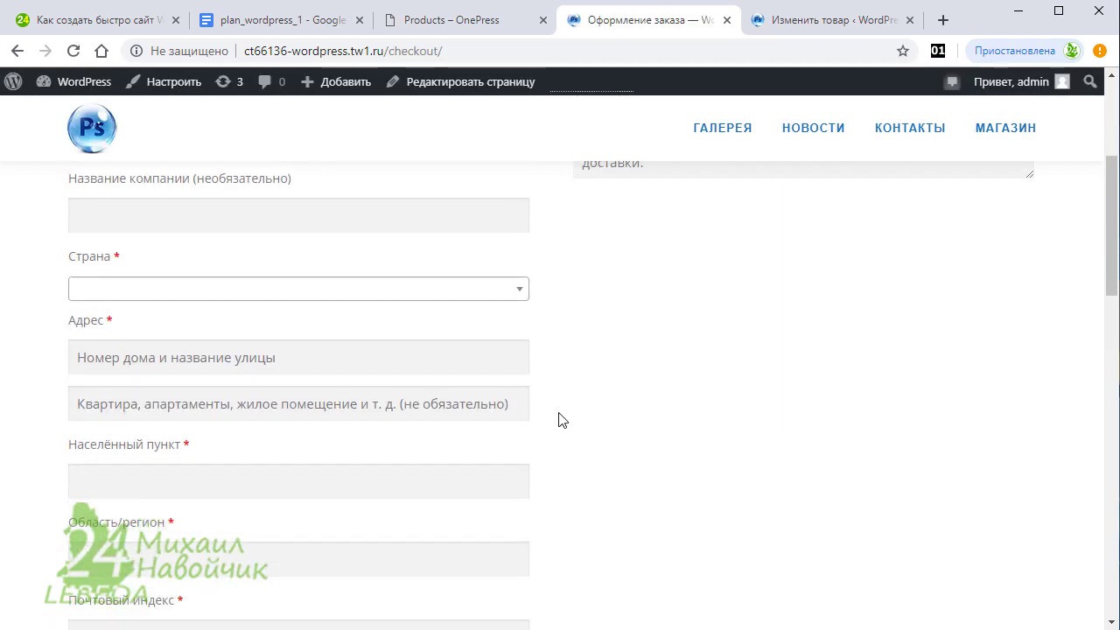
pyautogui.scroll(-6, 560, 420)
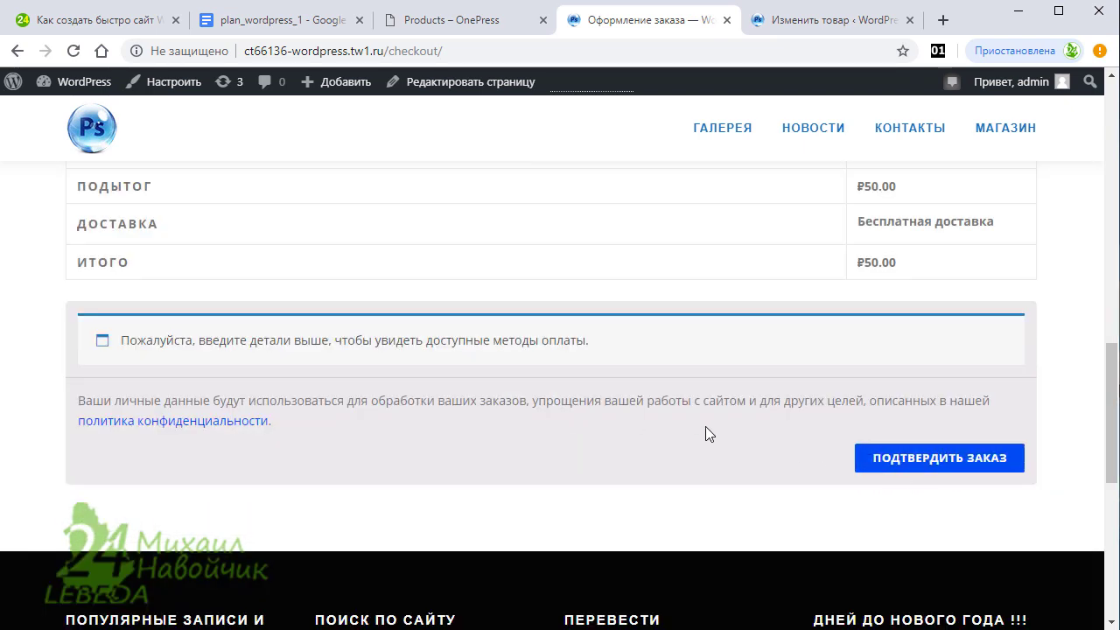
pyautogui.scroll(3, 692, 424)
pyautogui.scroll(-2, 597, 388)
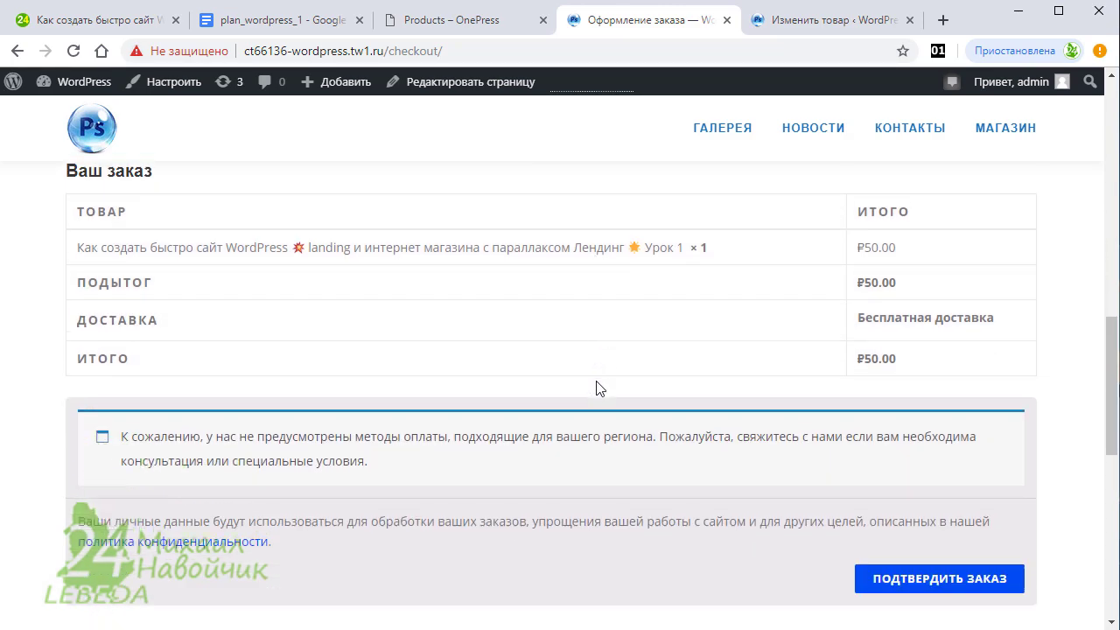
# Try to submit the order on the checkout page and open the coupon code entry
pyautogui.scroll(-1, 612, 389)
pyautogui.click(962, 490)
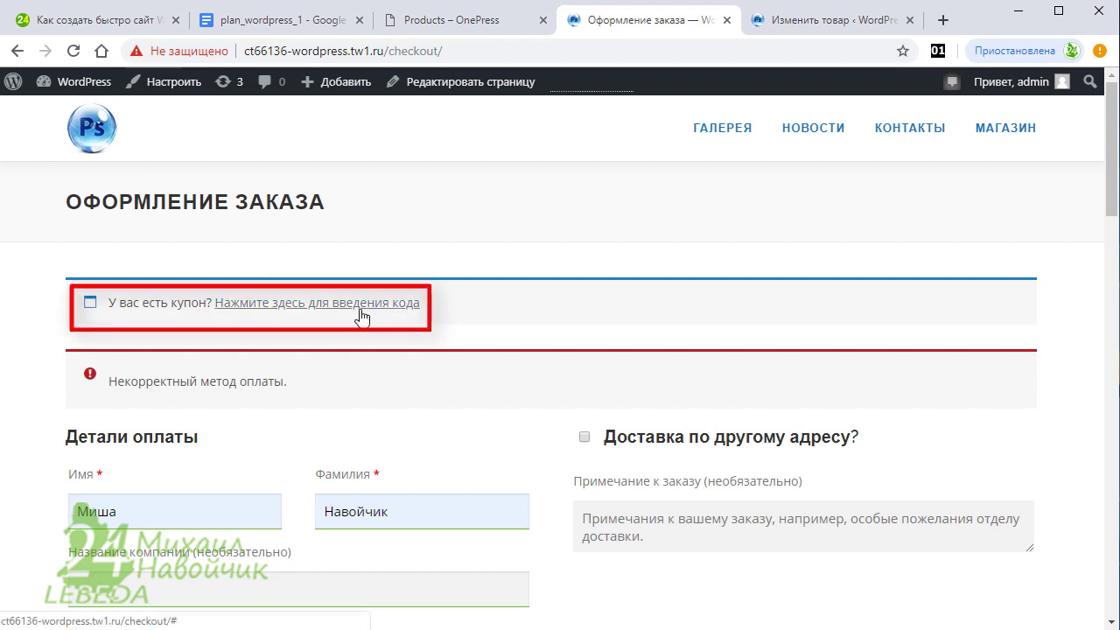
pyautogui.click(360, 313)
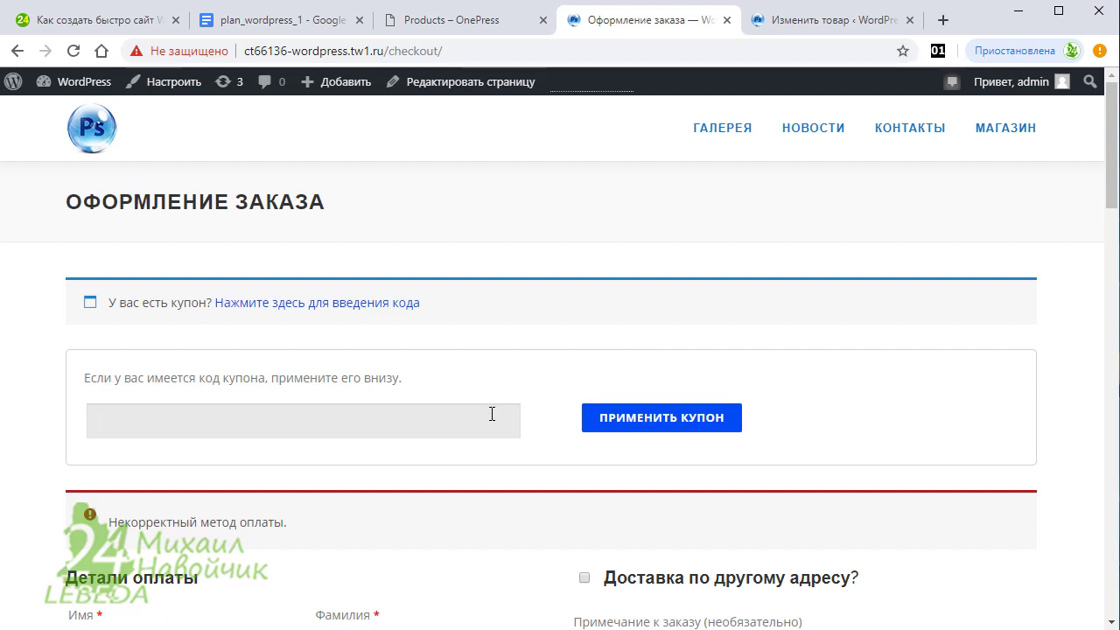
# Return to the storefront's shop page and review the product listing
pyautogui.click(1002, 132)
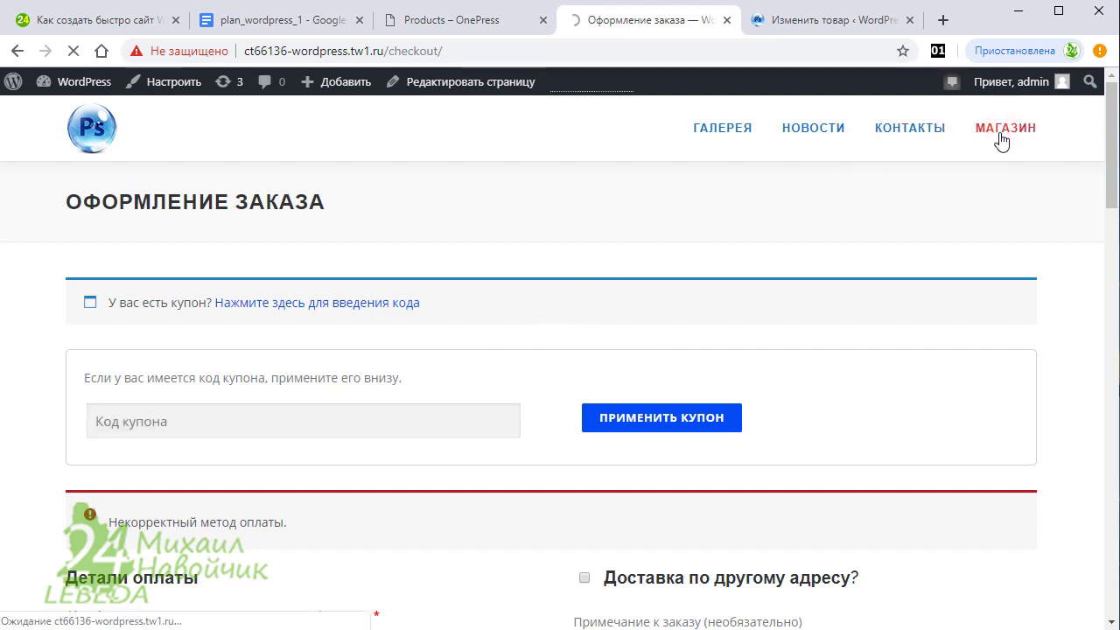
pyautogui.scroll(-2, 630, 297)
pyautogui.scroll(2, 630, 298)
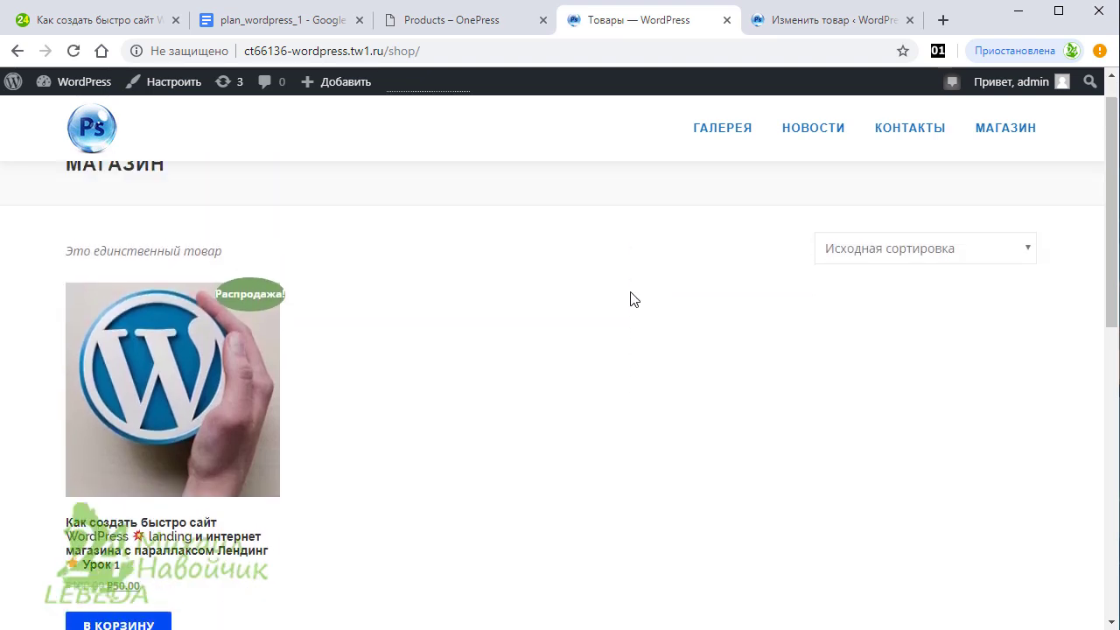
pyautogui.scroll(-1, 630, 298)
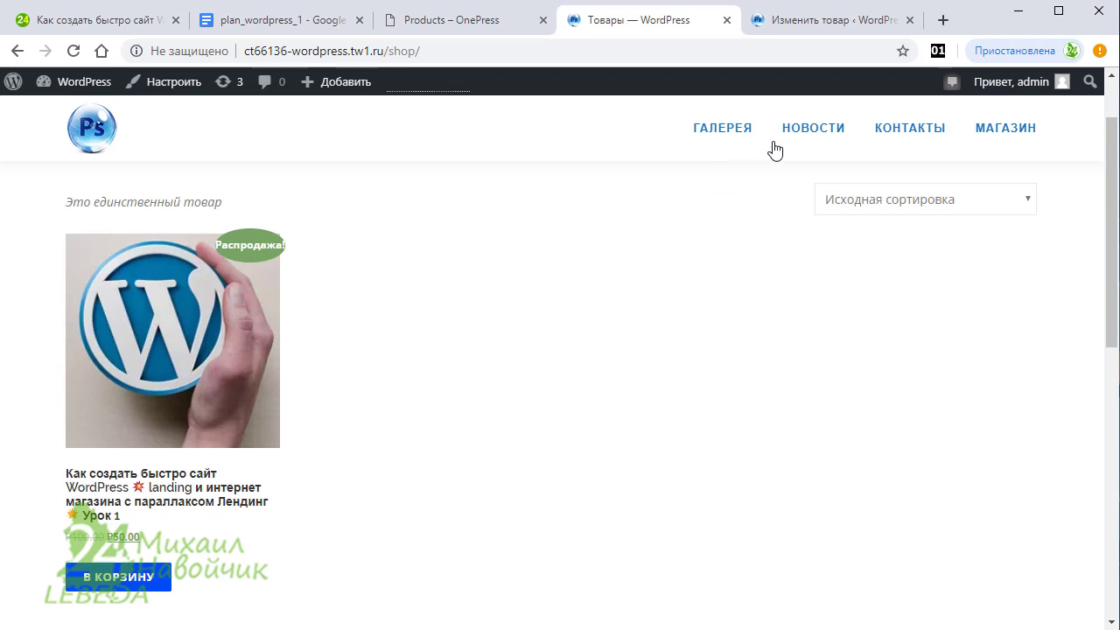
# Switch back to the WordPress admin and start a new product
pyautogui.click(819, 22)
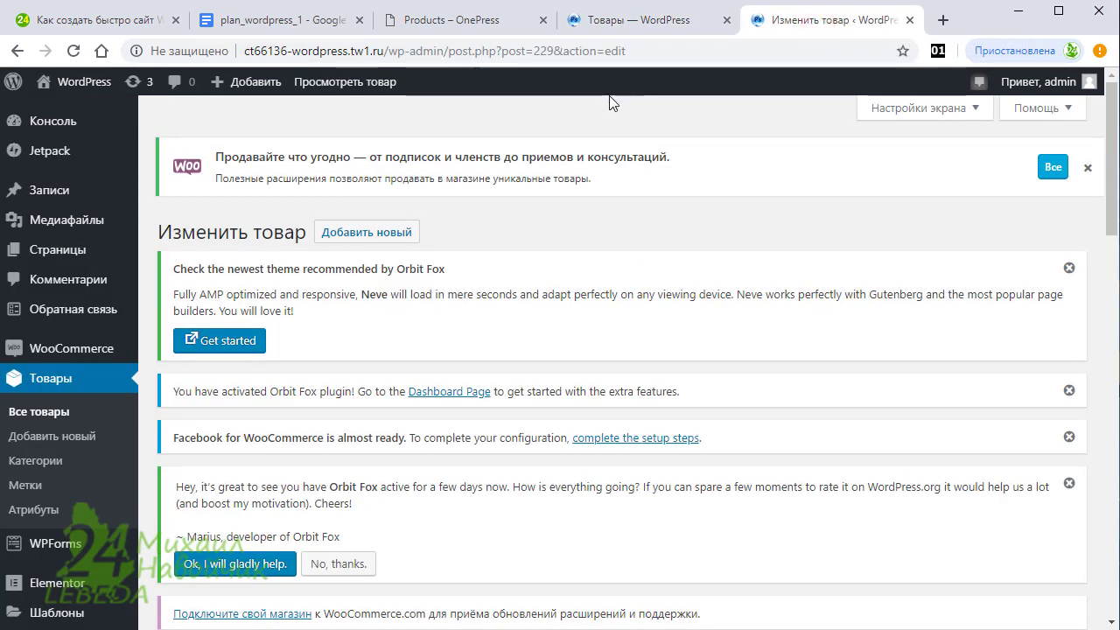
pyautogui.moveTo(245, 83)
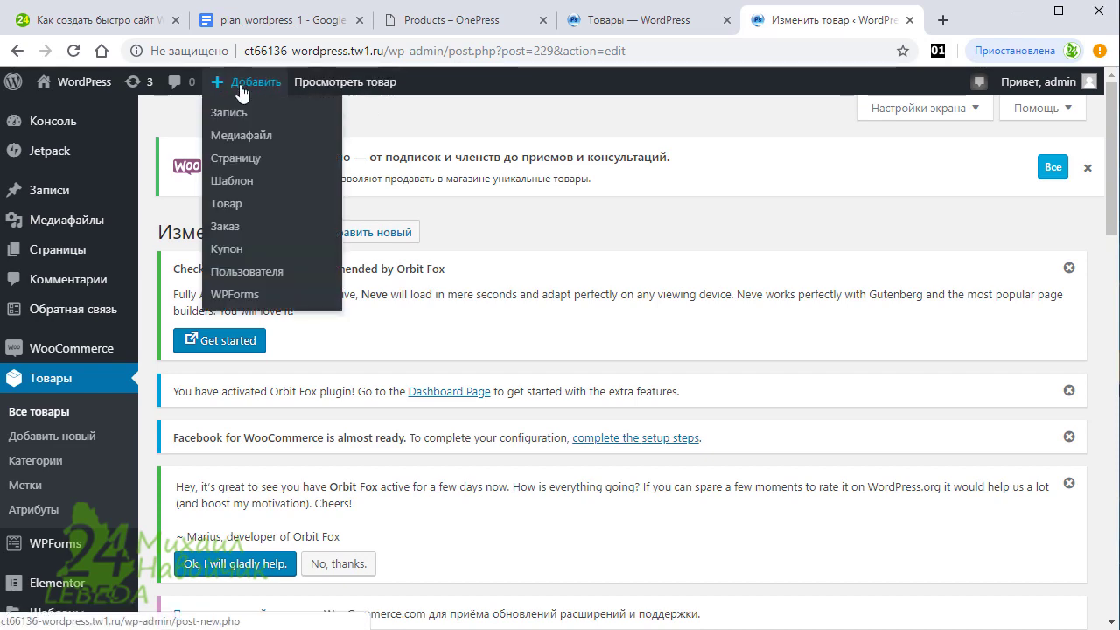
pyautogui.click(237, 214)
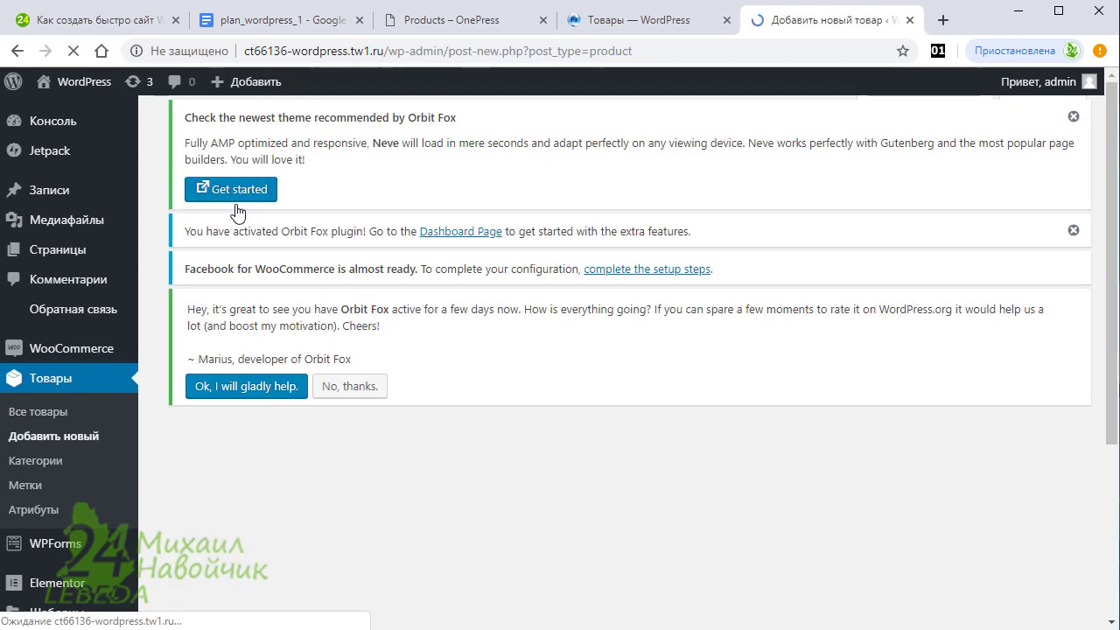
pyautogui.scroll(-2, 490, 298)
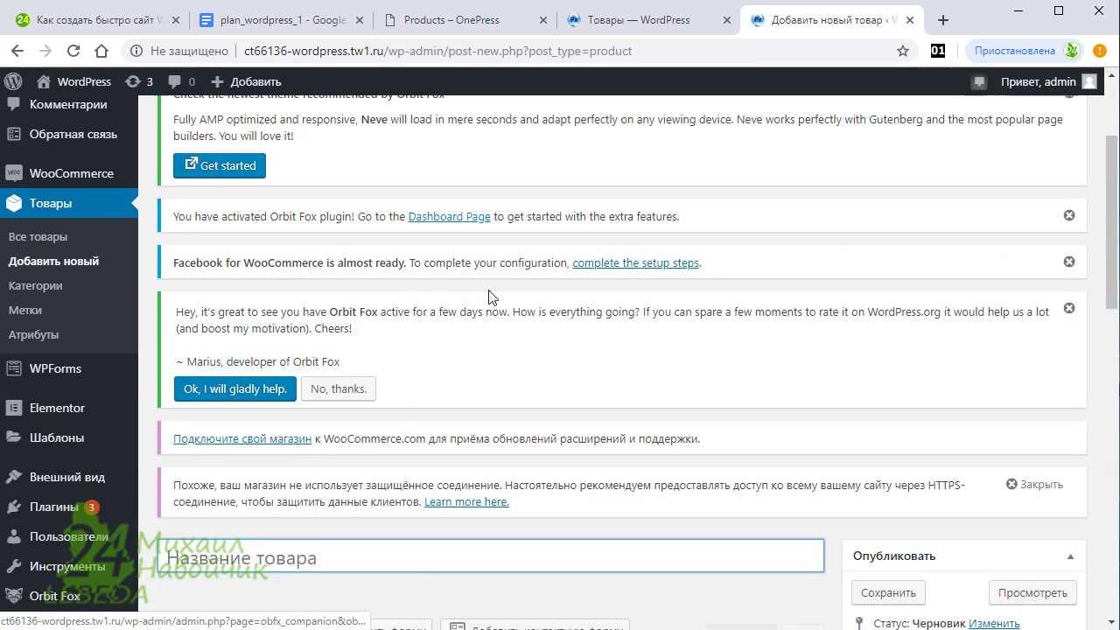
pyautogui.scroll(-2, 490, 298)
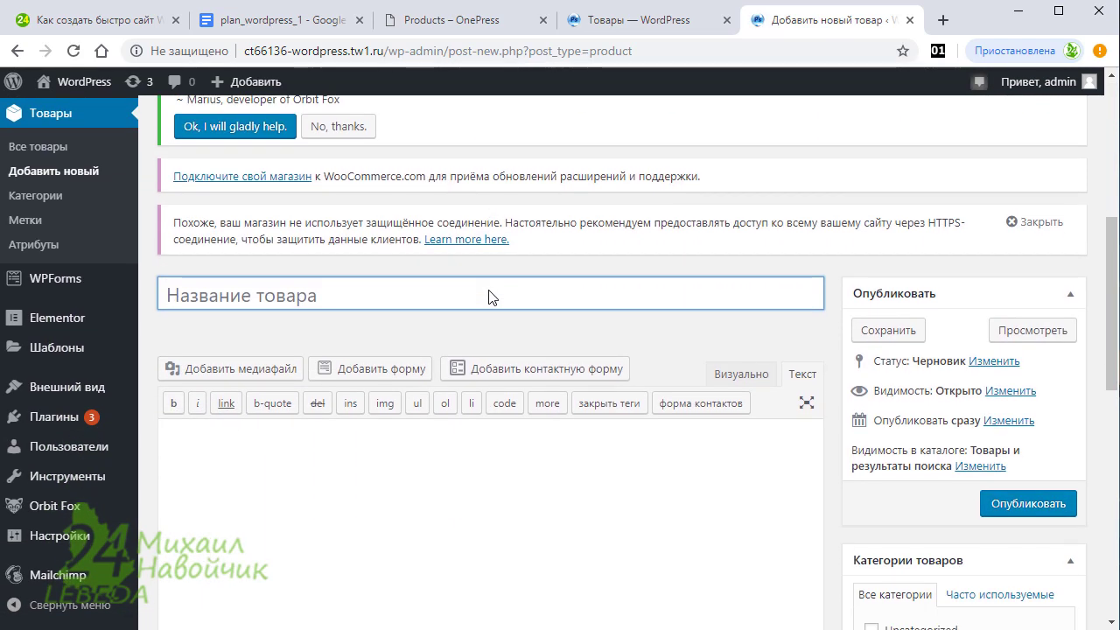
# Copy the second product's title, "Курс ФОТОШОП с нуля до профи 📷", from goods.txt into the new product's name
pyautogui.hotkey('alt', 'Tab')
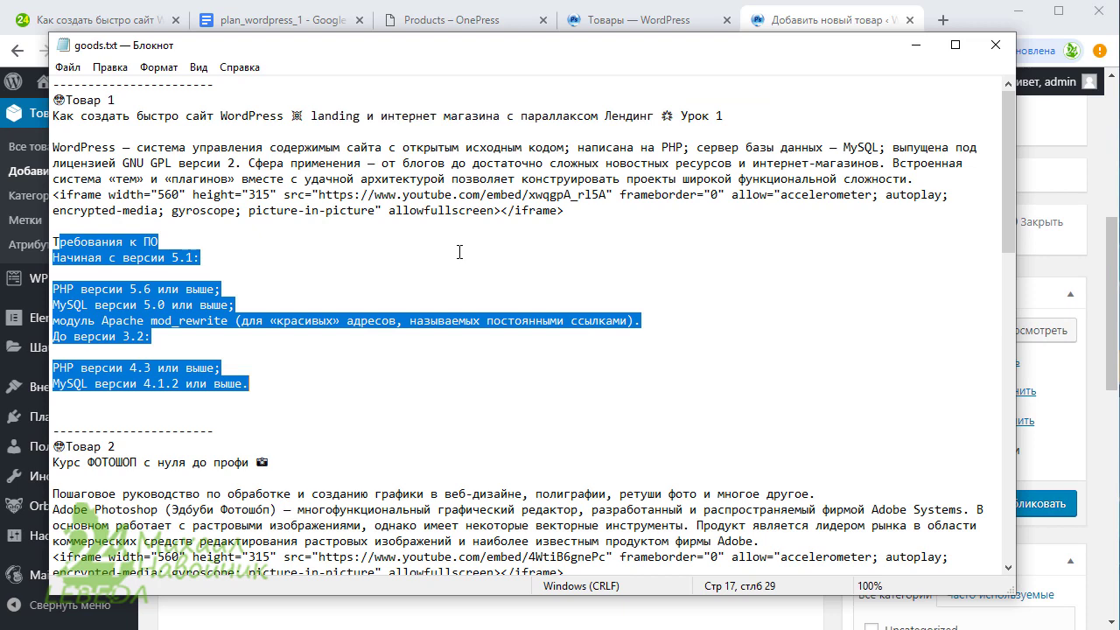
pyautogui.scroll(-1, 459, 252)
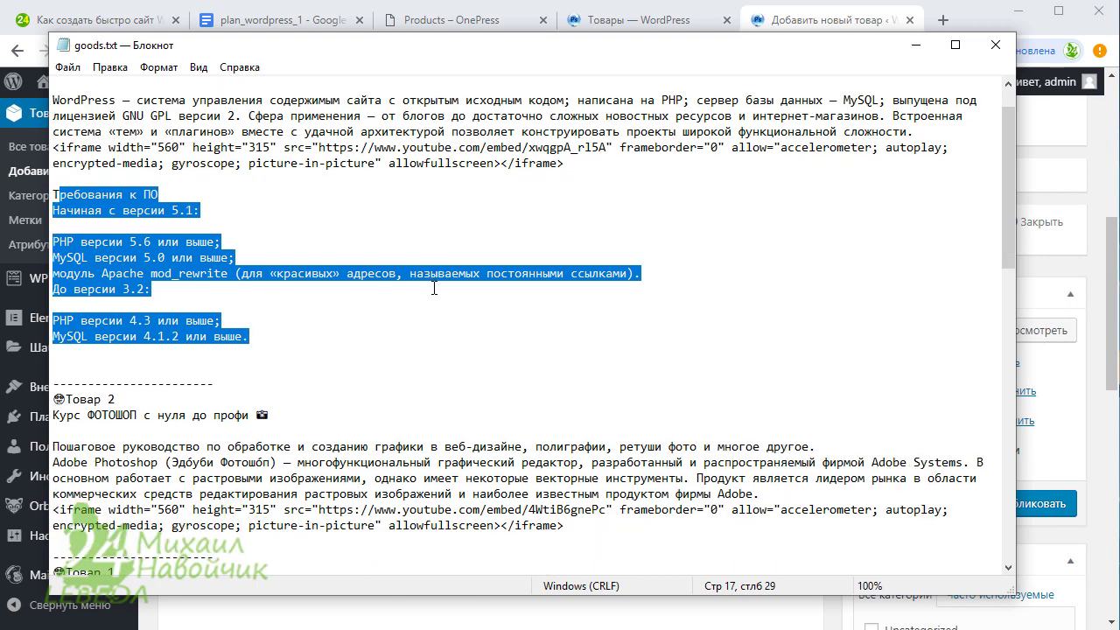
pyautogui.scroll(-3, 434, 288)
pyautogui.moveTo(53, 273); pyautogui.dragTo(237, 271)
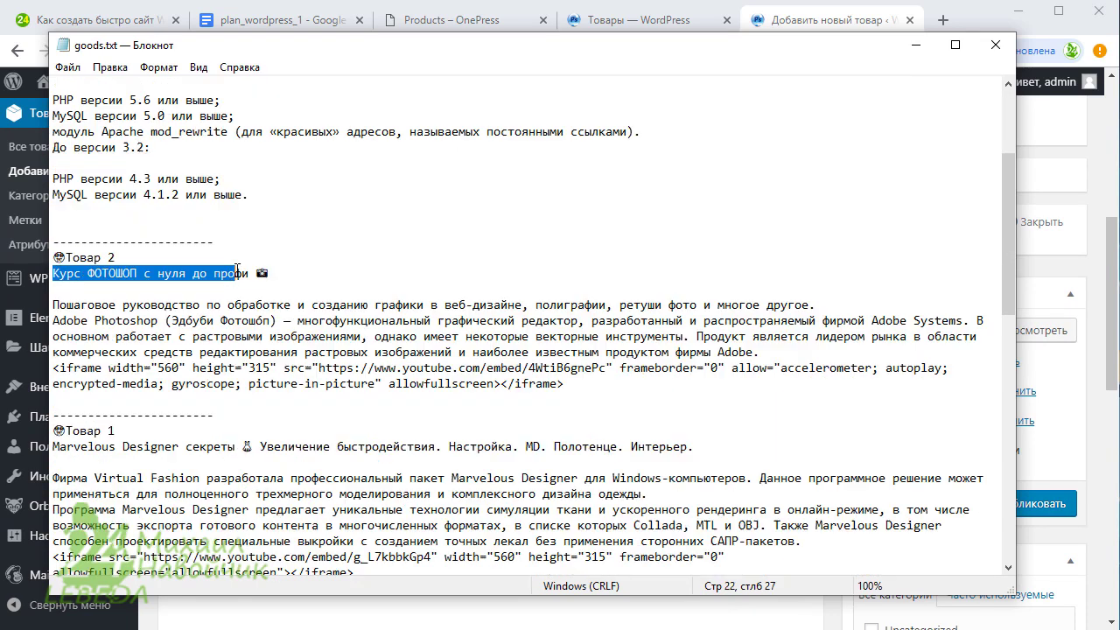
pyautogui.rightClick(254, 271)
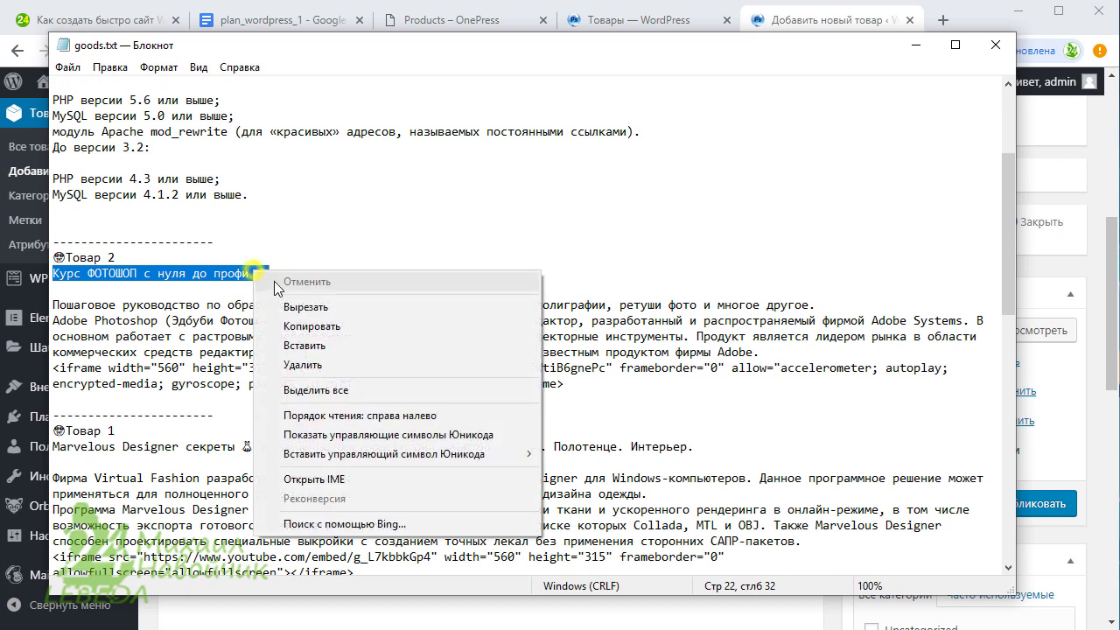
pyautogui.click(317, 324)
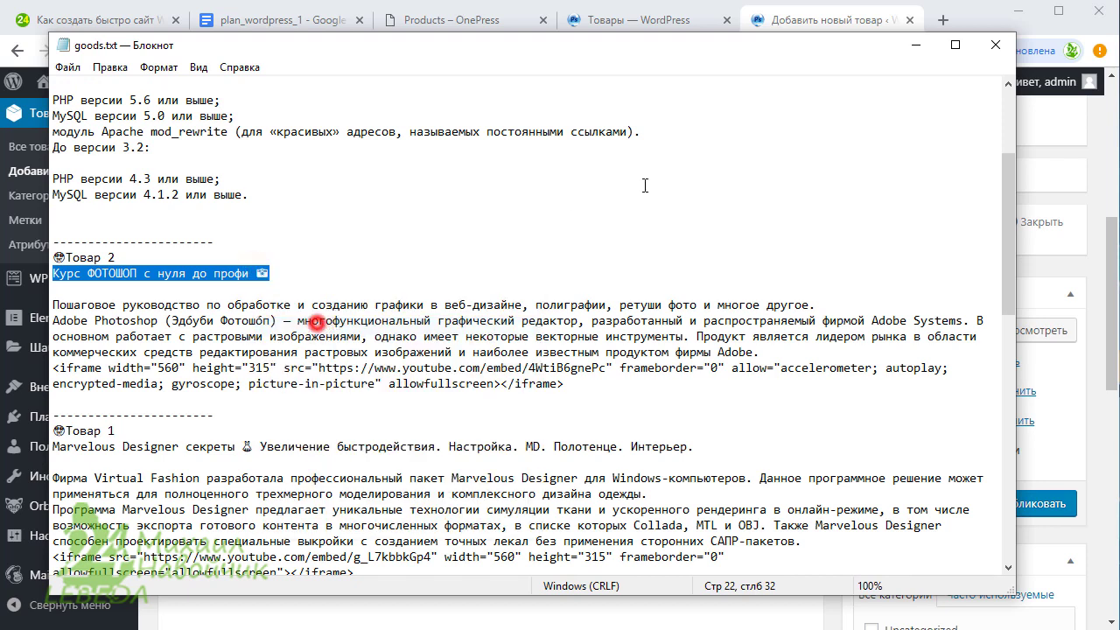
pyautogui.click(915, 45)
pyautogui.click(282, 297)
pyautogui.rightClick(281, 297)
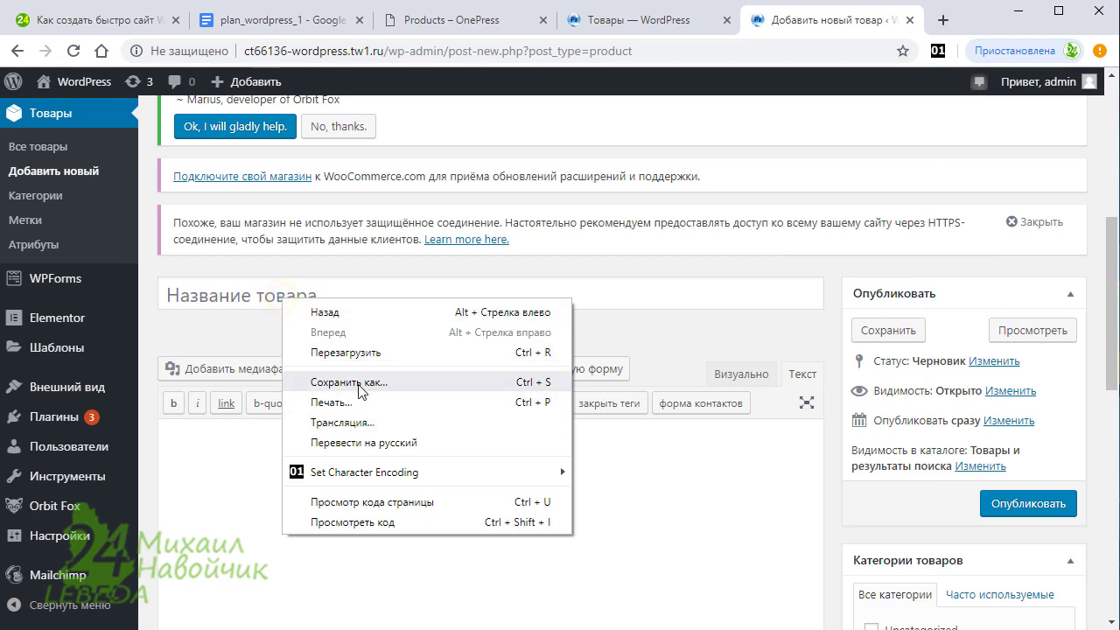
# Copy the second product's description, including its YouTube iframe code, from goods.txt into the product's main description
pyautogui.hotkey('alt', 'Tab')
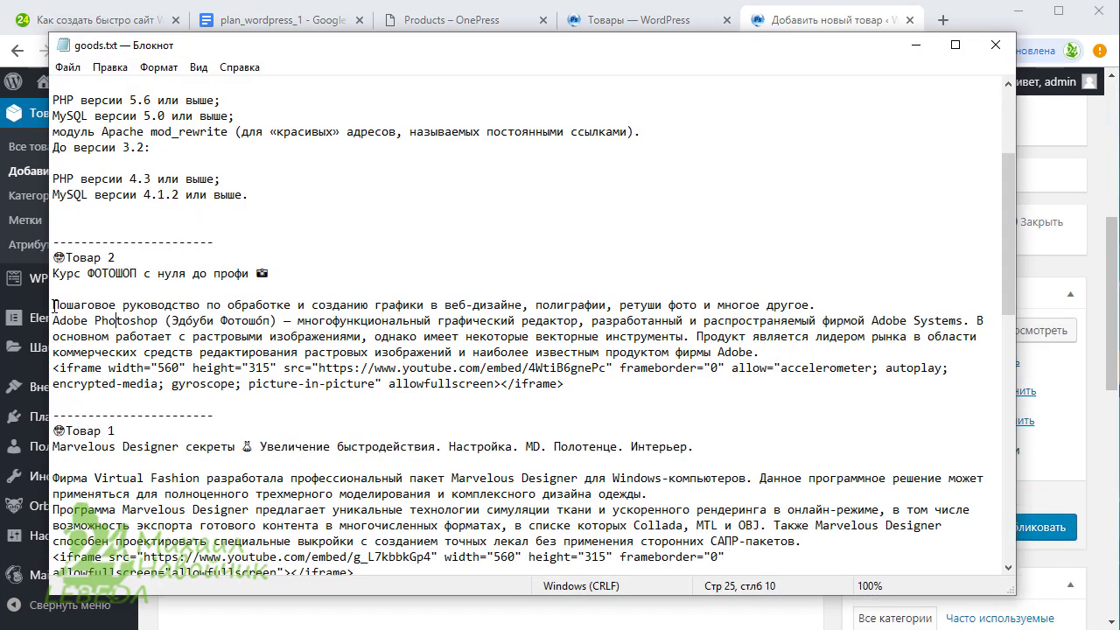
pyautogui.moveTo(54, 305); pyautogui.dragTo(601, 393)
pyautogui.hotkey('ctrl', 'c')
pyautogui.hotkey('alt', 'Tab')
pyautogui.rightClick(344, 451)
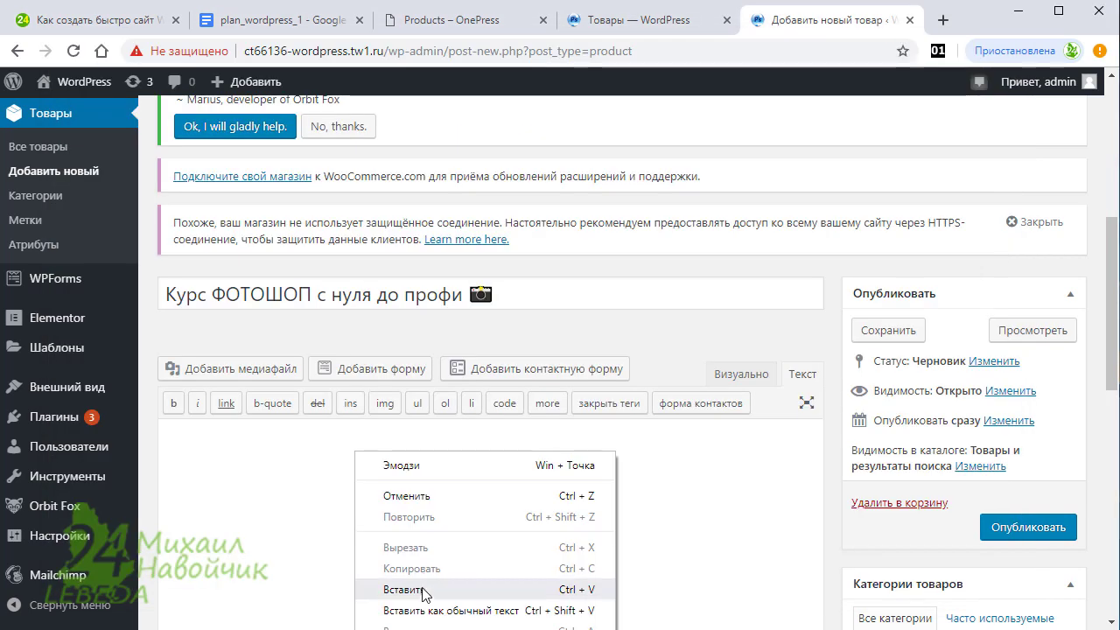
pyautogui.click(425, 593)
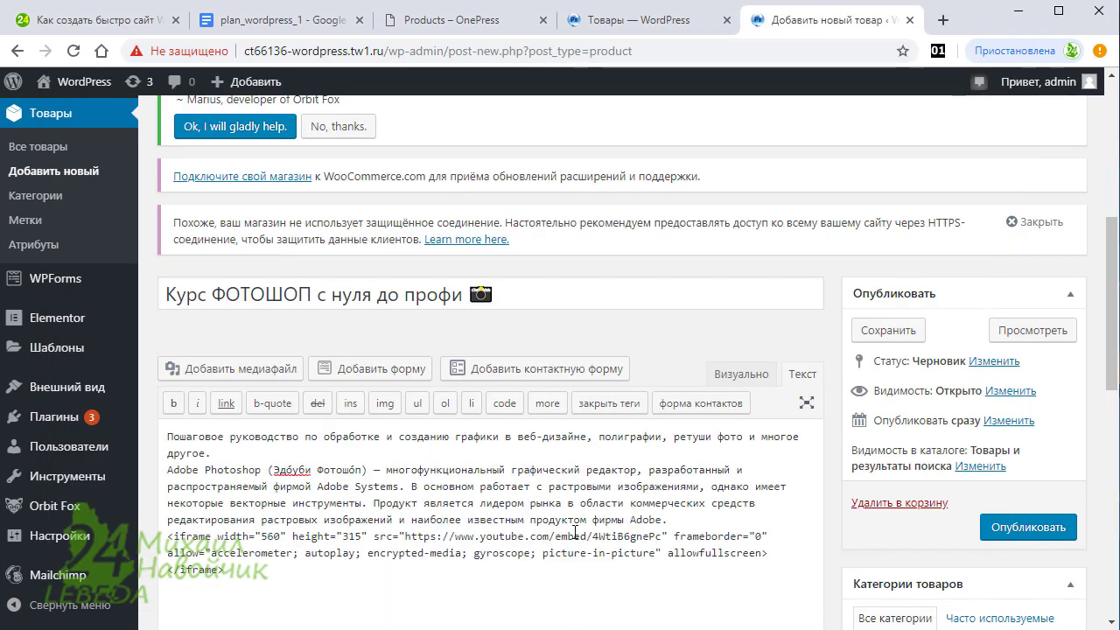
# Upload t_photoshop_logo.png from the mat folder and set it as the product image
pyautogui.scroll(-2, 943, 435)
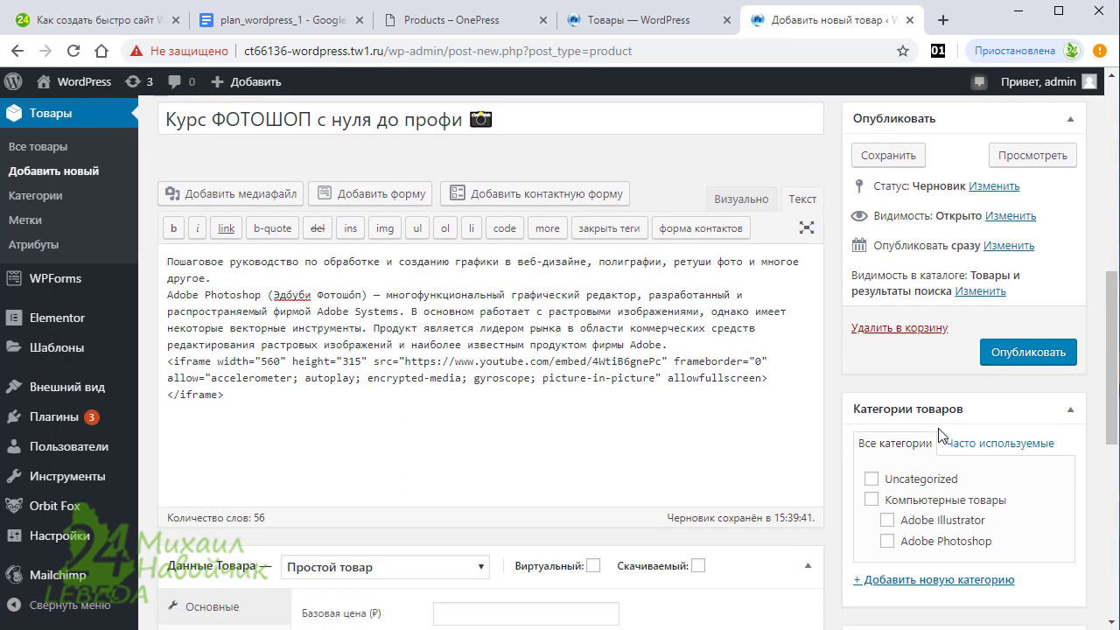
pyautogui.scroll(-5, 950, 407)
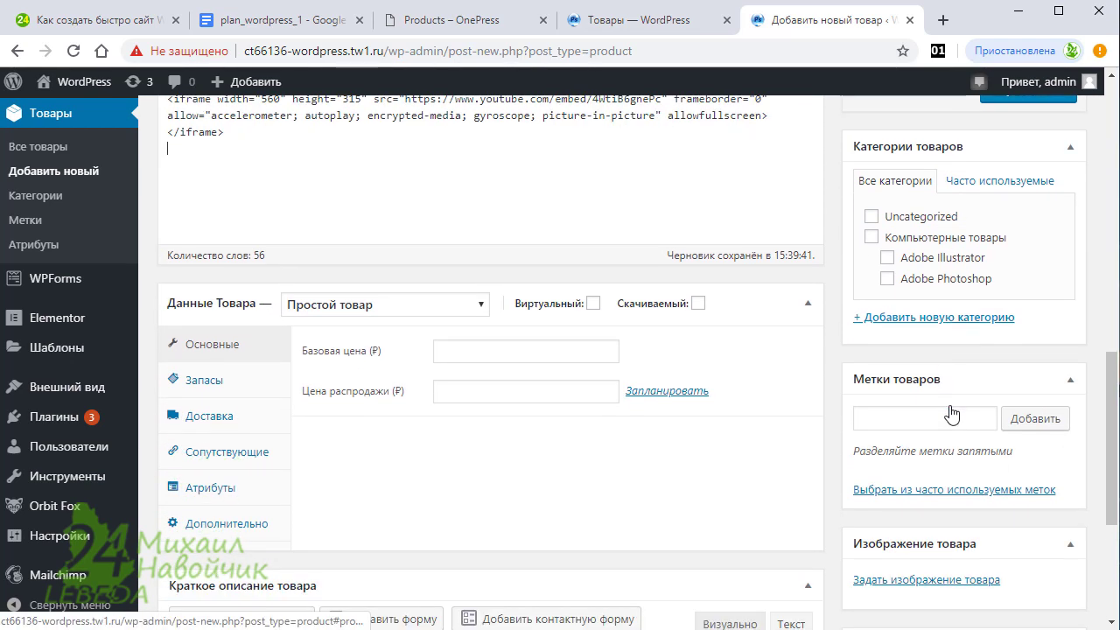
pyautogui.click(953, 413)
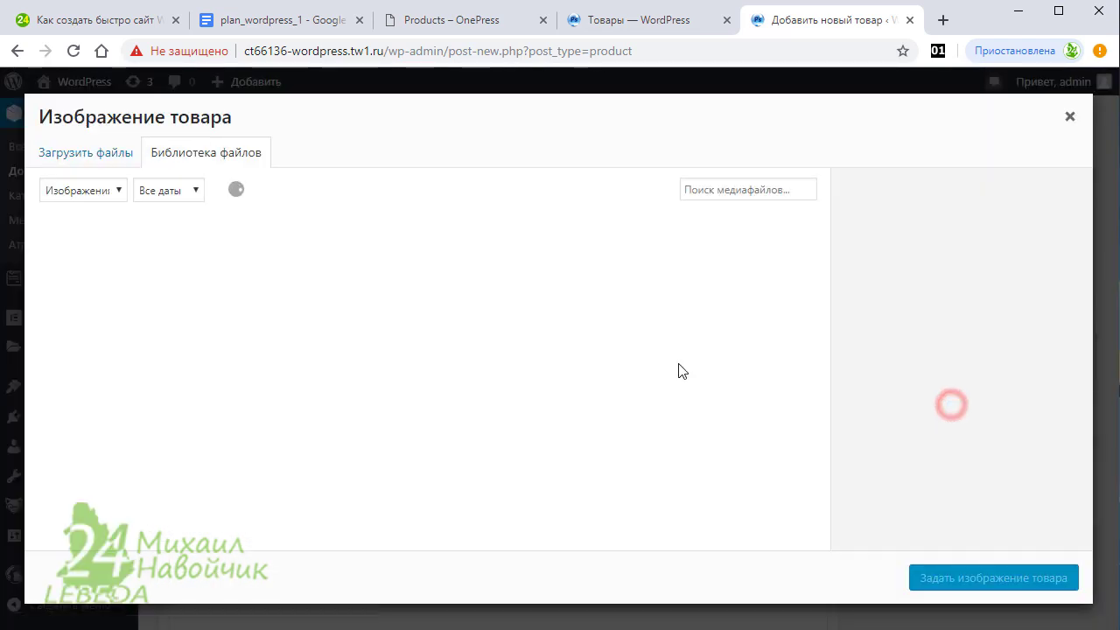
pyautogui.click(99, 155)
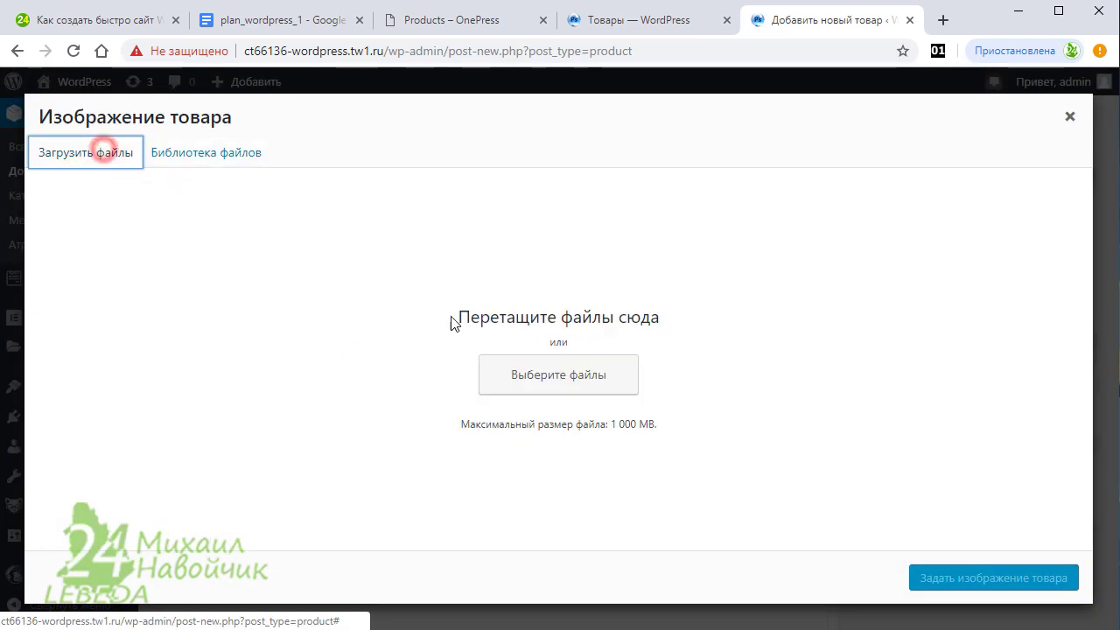
pyautogui.click(569, 378)
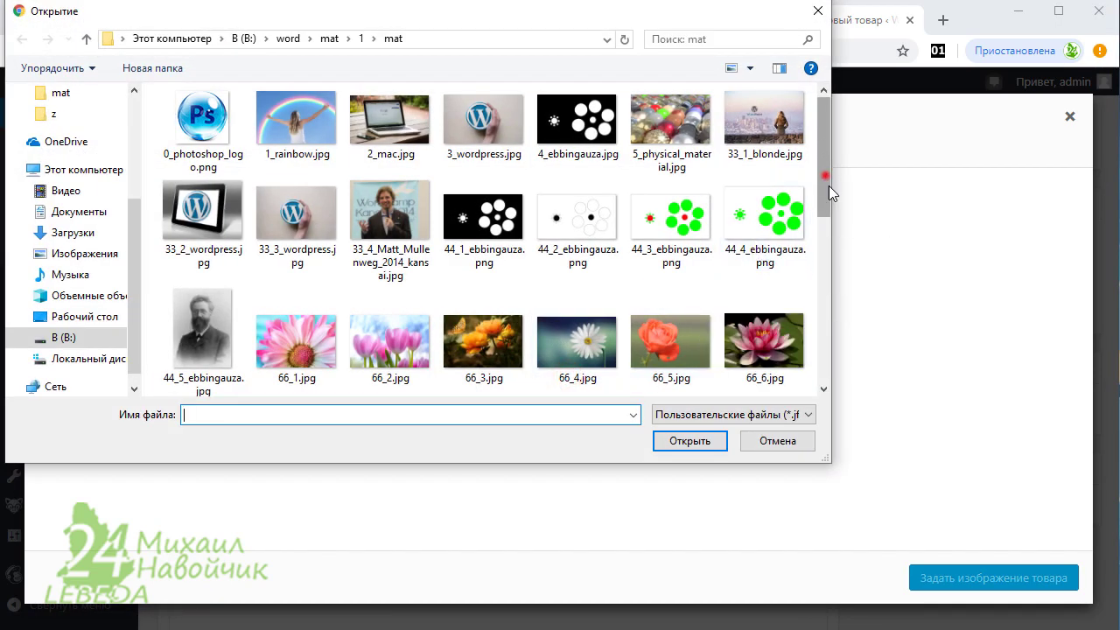
pyautogui.moveTo(828, 185); pyautogui.dragTo(850, 333)
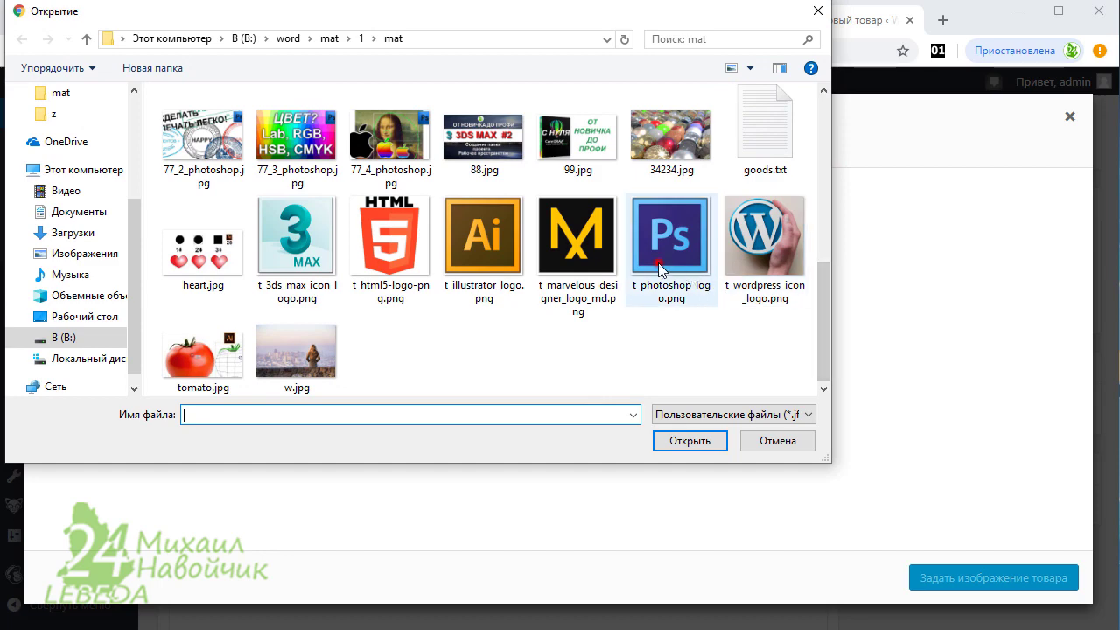
pyautogui.click(658, 268)
pyautogui.click(691, 442)
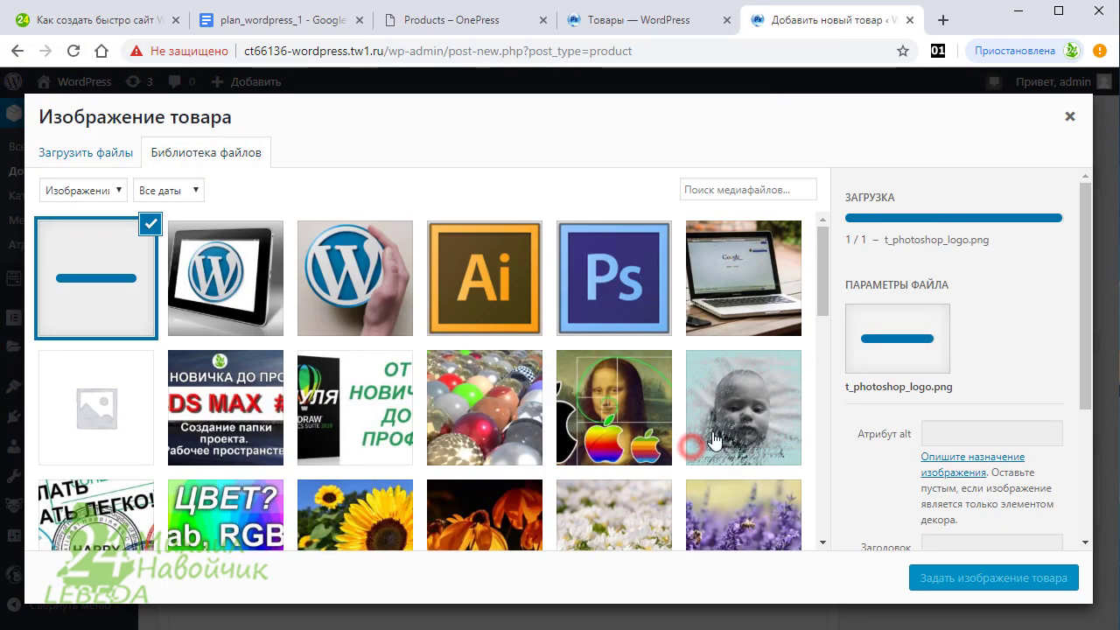
pyautogui.click(993, 579)
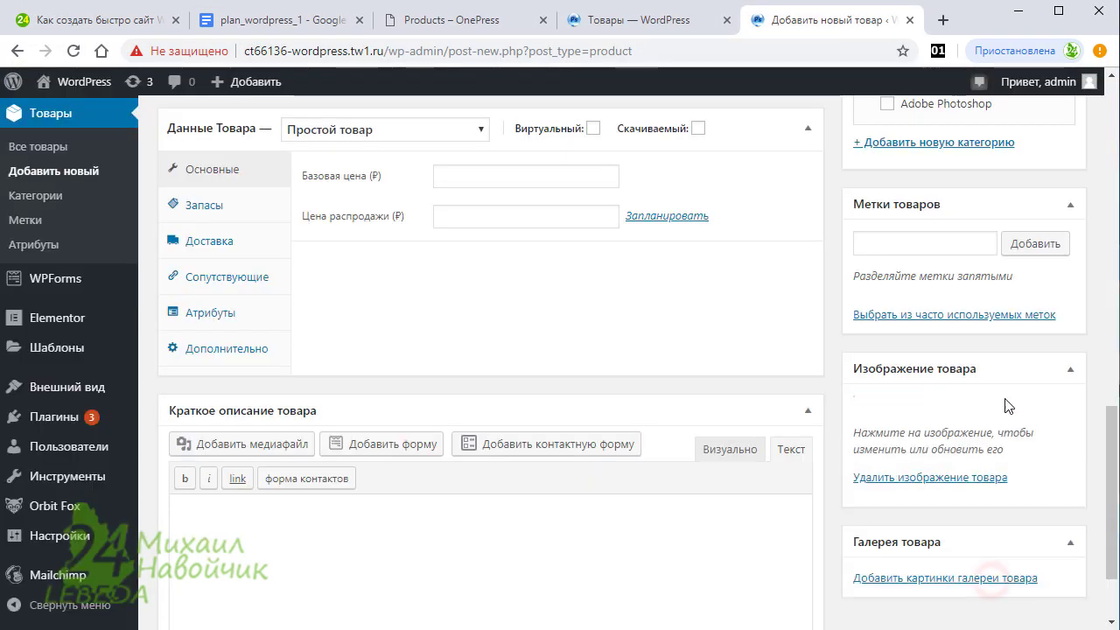
# Set the regular price to 200 ₽ and the sale price to 100 ₽, and publish the product
pyautogui.scroll(-3, 993, 535)
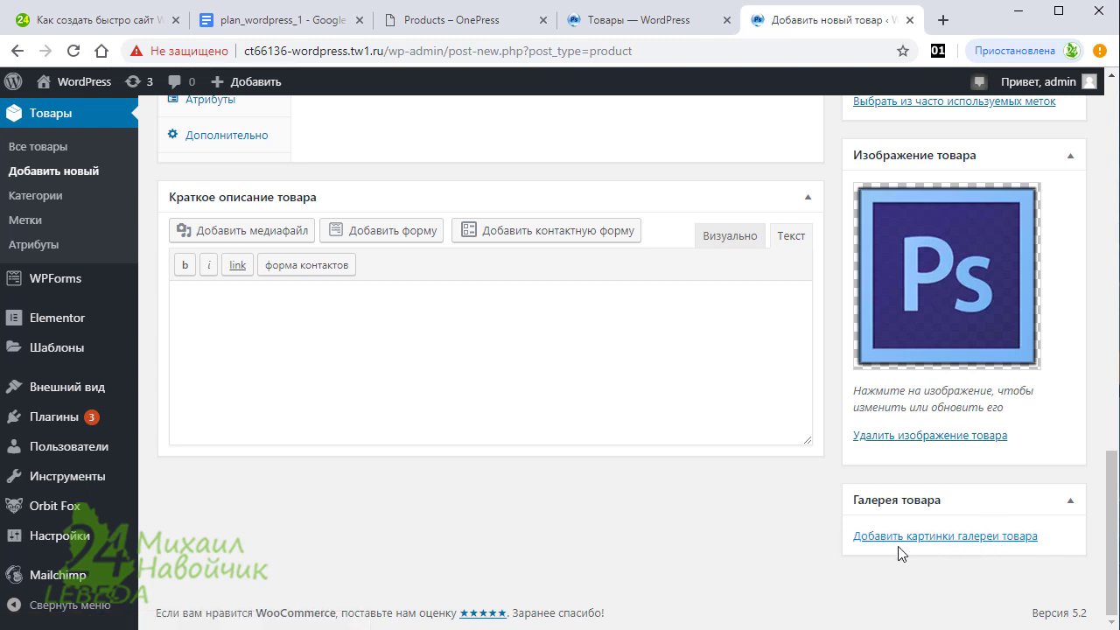
pyautogui.scroll(6, 798, 523)
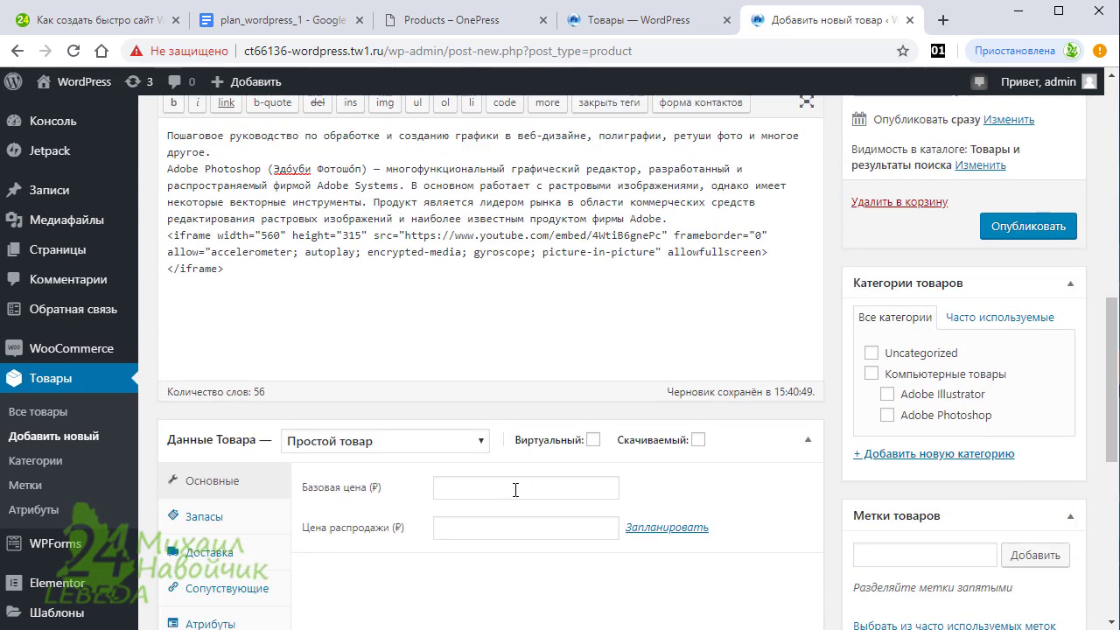
pyautogui.click(516, 490)
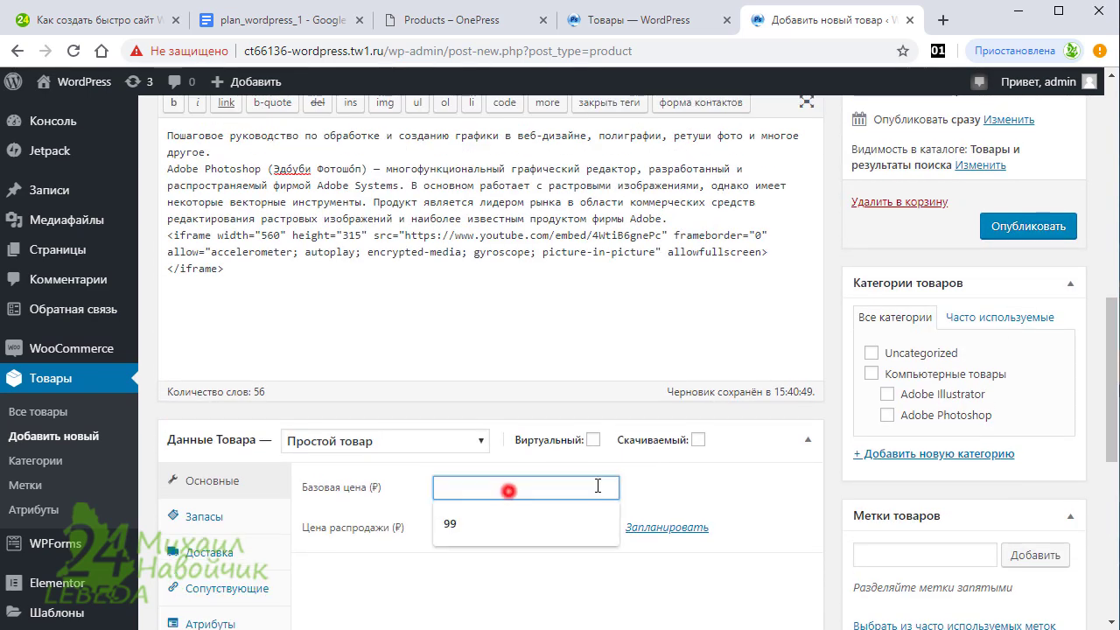
pyautogui.click(448, 488)
pyautogui.write('200')
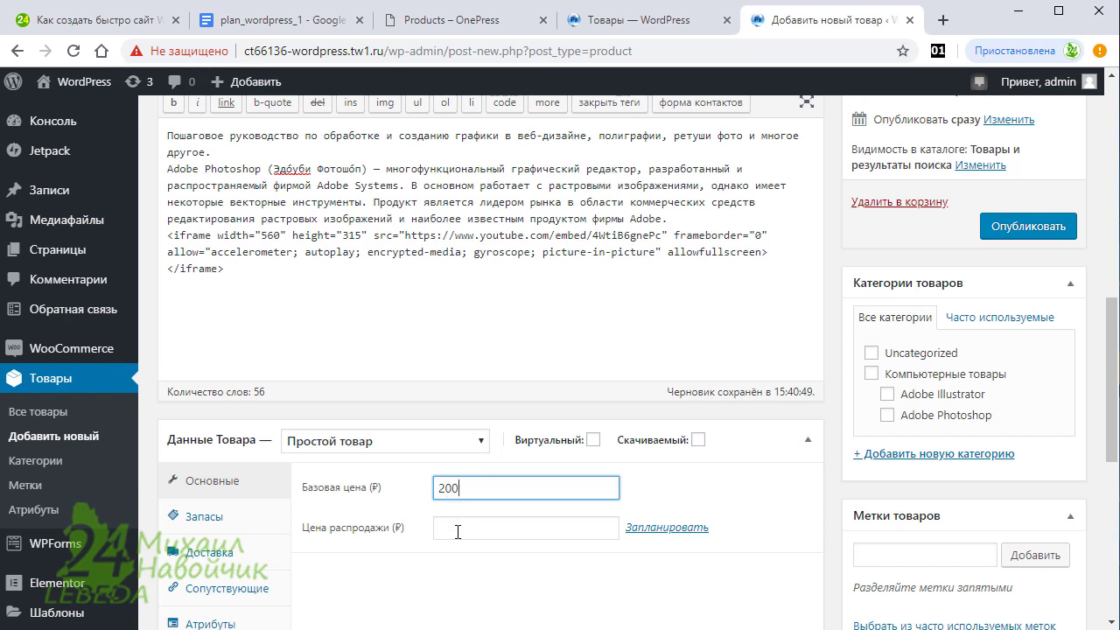
pyautogui.click(457, 531)
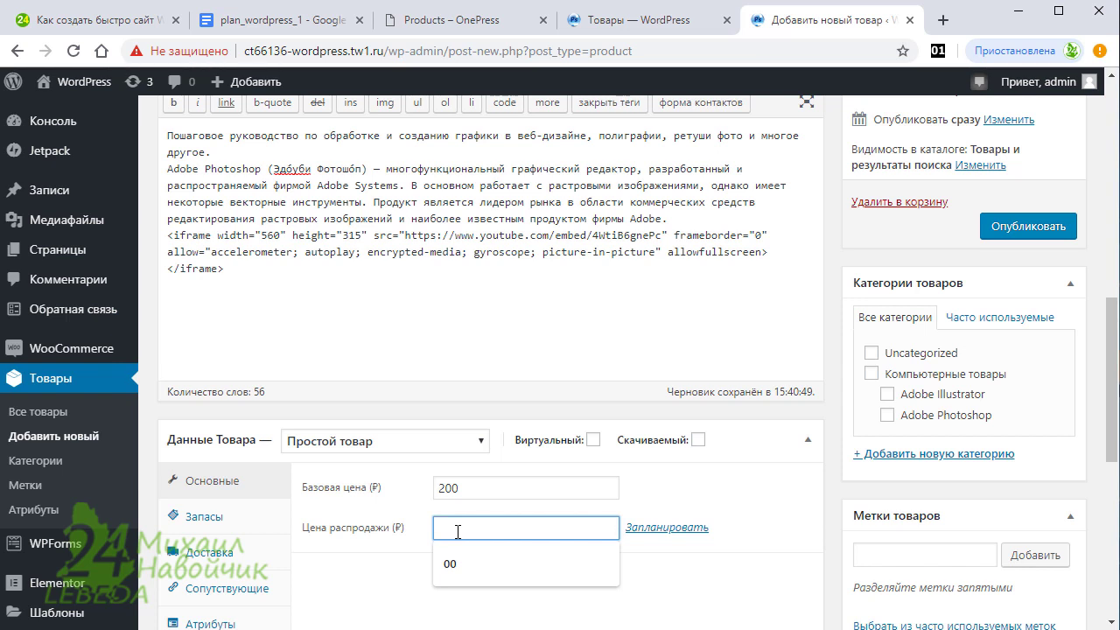
pyautogui.write('100')
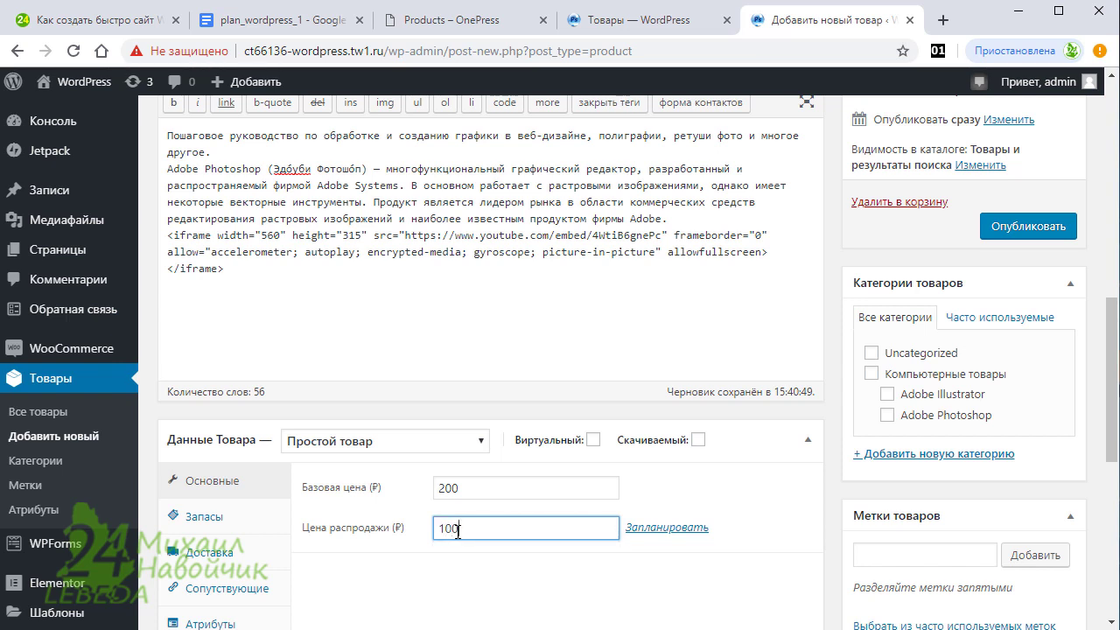
pyautogui.click(490, 488)
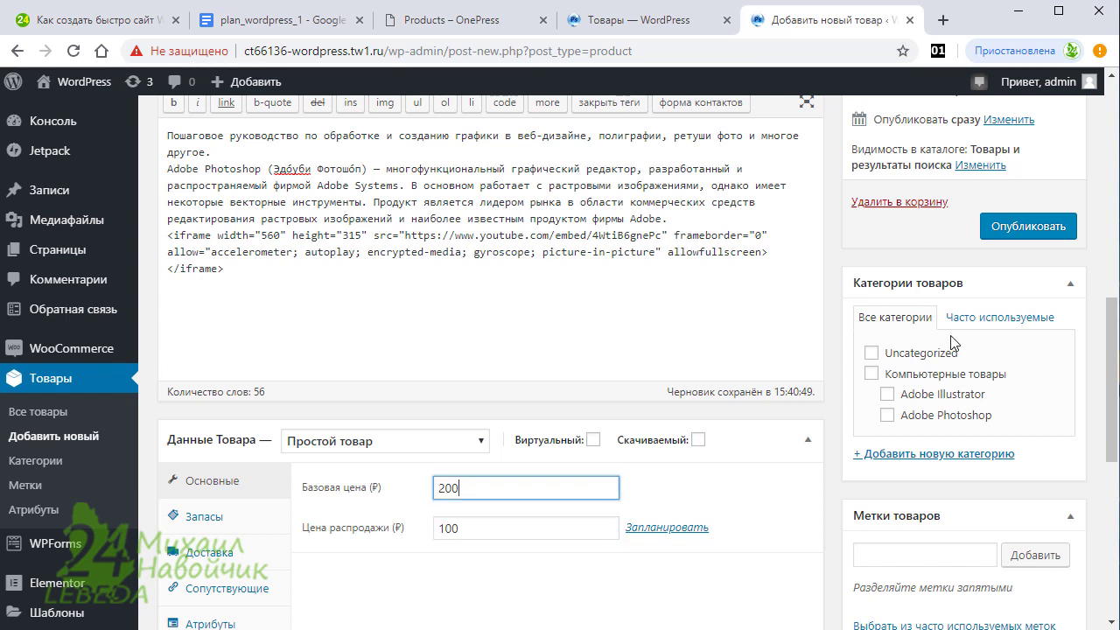
pyautogui.click(1021, 235)
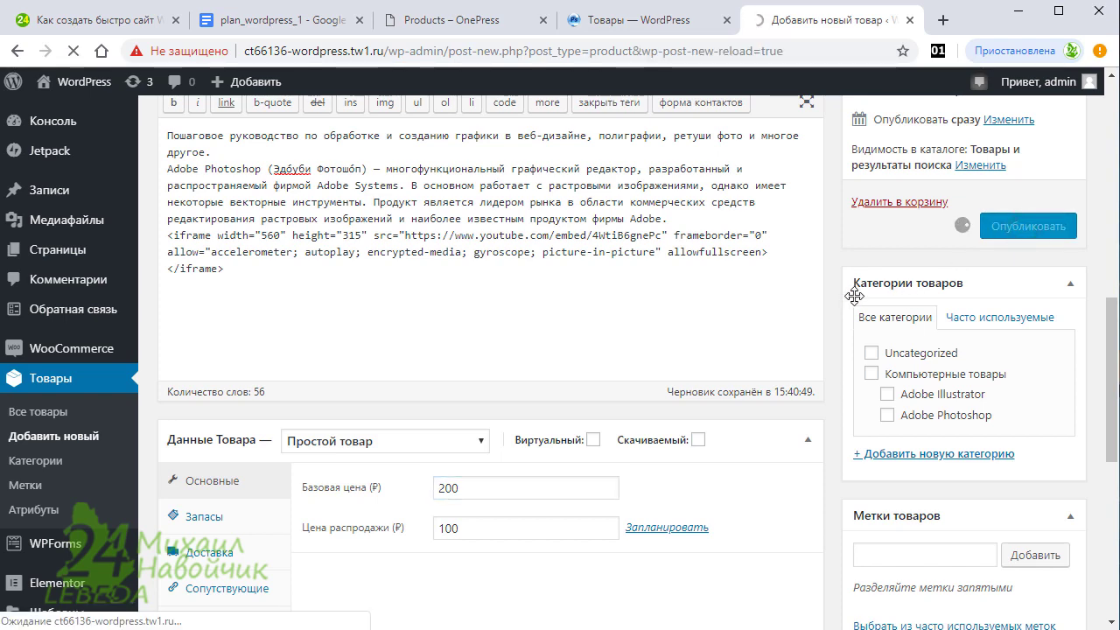
# Open the storefront's МАГАЗИН page and check how the published products, their images and sale prices appear
pyautogui.click(639, 19)
pyautogui.click(1002, 130)
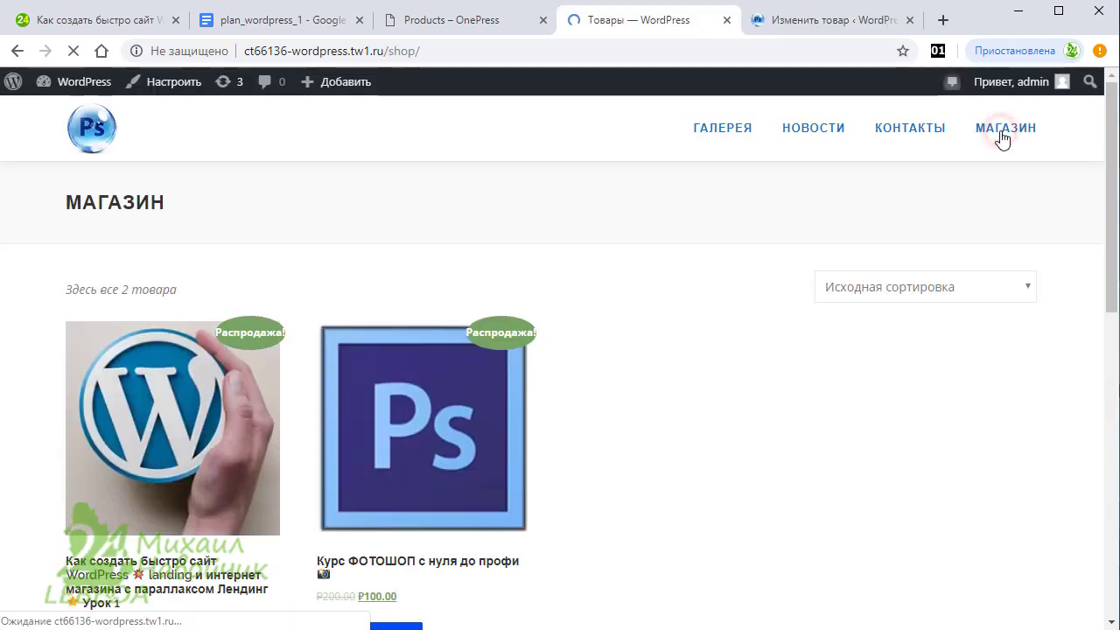
pyautogui.scroll(-2, 755, 315)
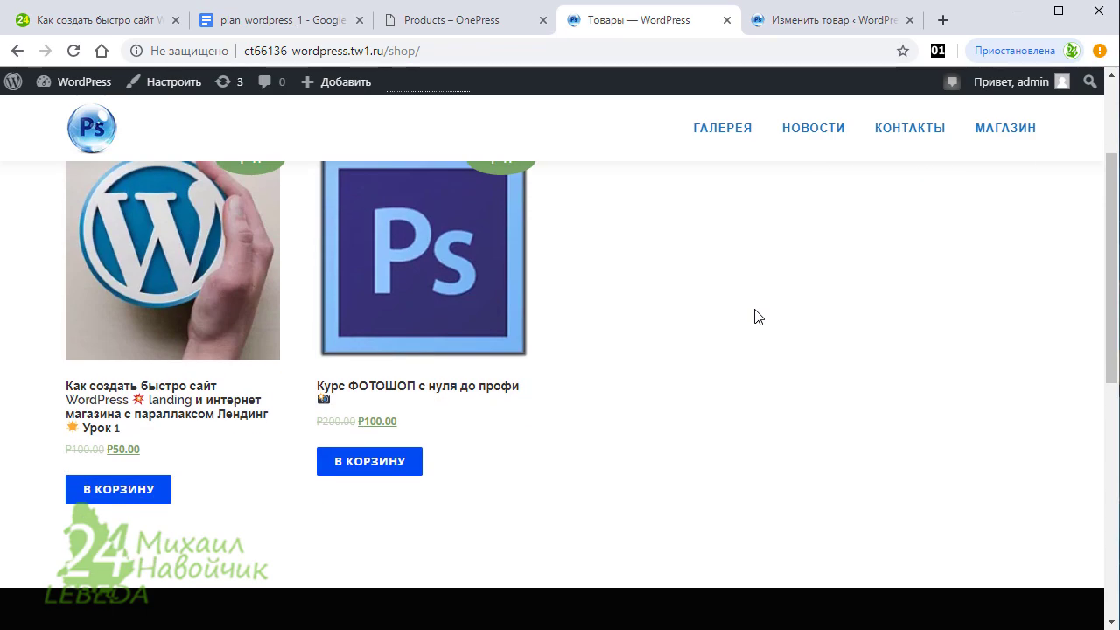
pyautogui.scroll(1, 758, 317)
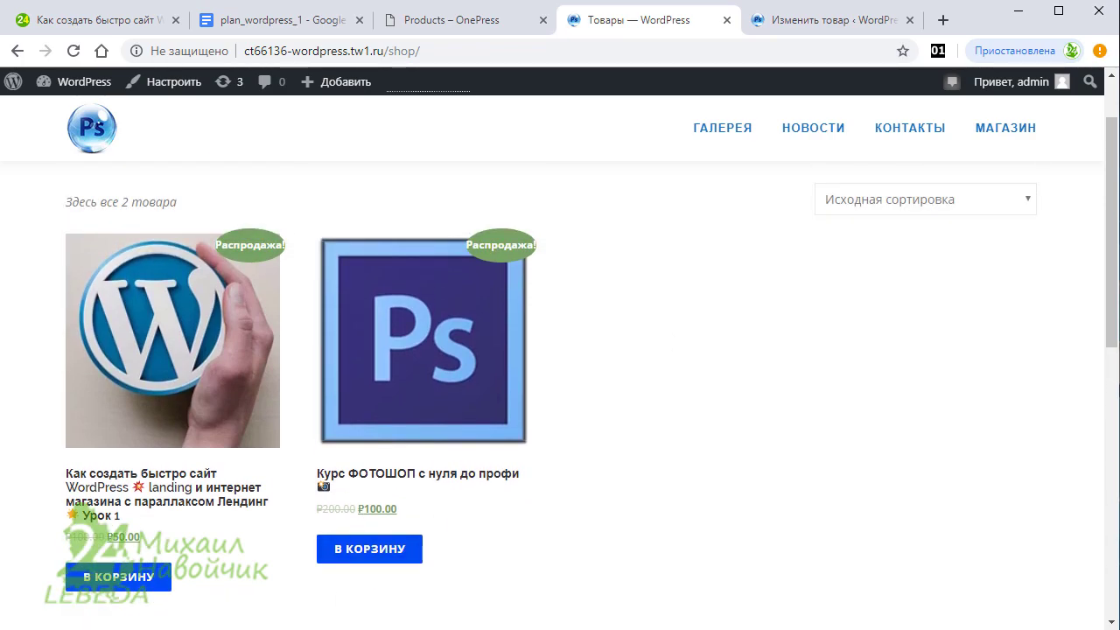
# Switch to goods.txt and look through the product entries through to "Курс 3ds max с НУЛЯ до МАСТЕРА"
pyautogui.hotkey('alt', 'Tab')
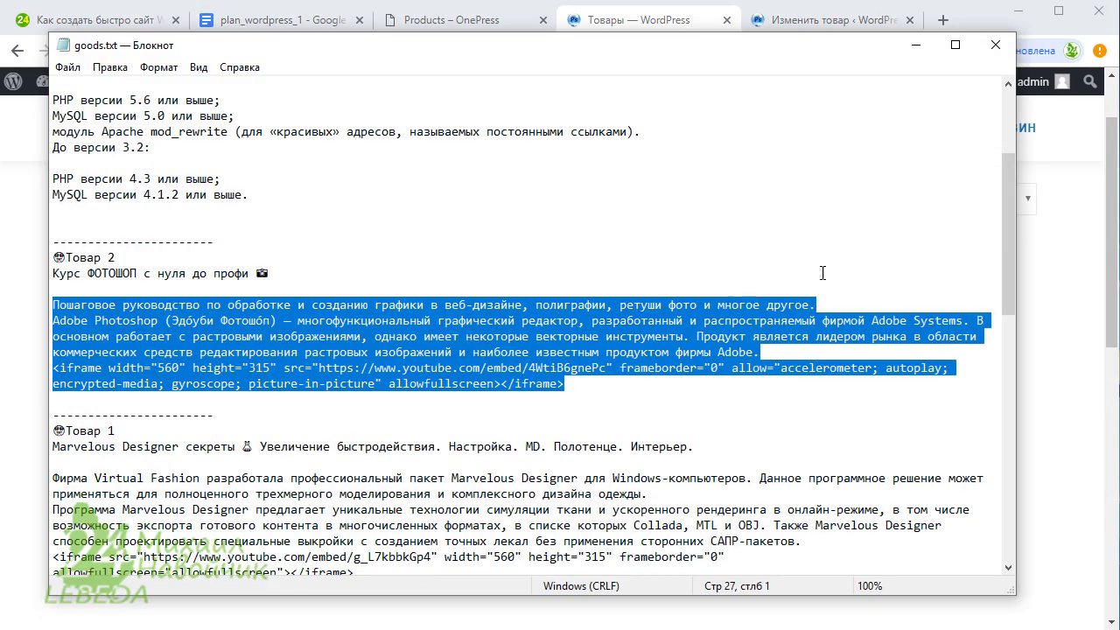
pyautogui.moveTo(1008, 218); pyautogui.dragTo(1014, 463)
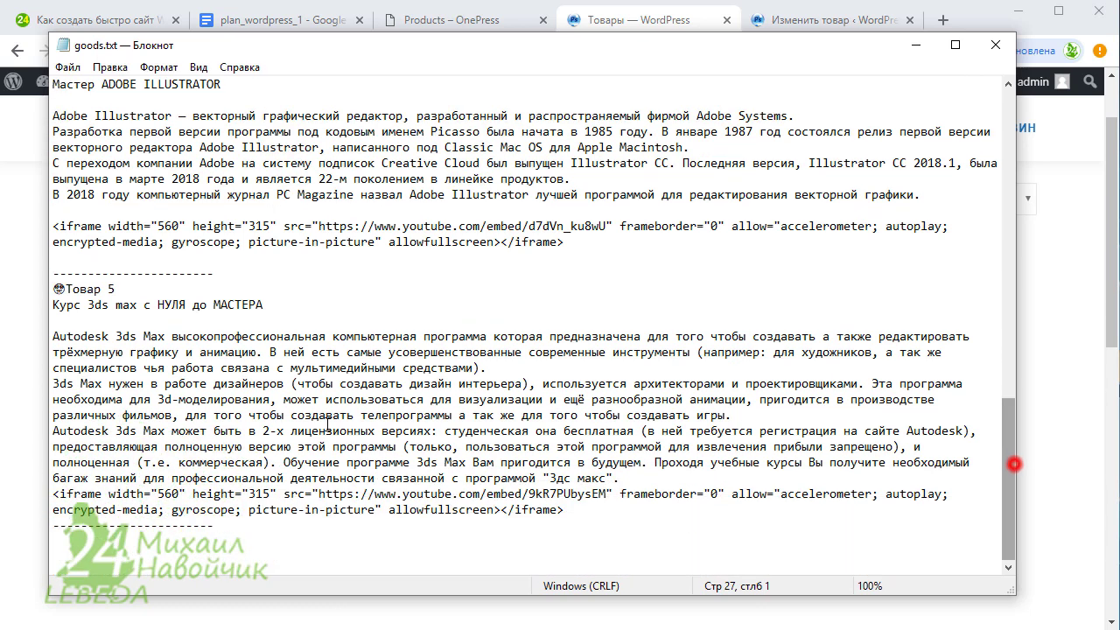
pyautogui.moveTo(118, 289); pyautogui.dragTo(25, 287)
pyautogui.moveTo(53, 336); pyautogui.dragTo(563, 510)
pyautogui.click(324, 493)
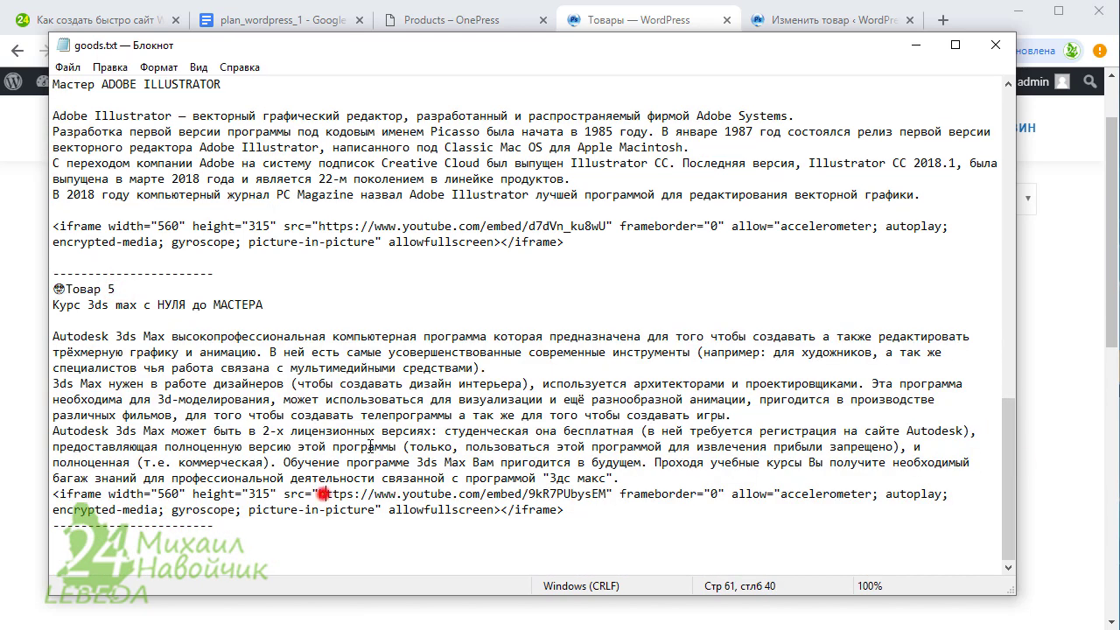
pyautogui.click(408, 416)
pyautogui.scroll(2, 411, 414)
pyautogui.scroll(2, 412, 414)
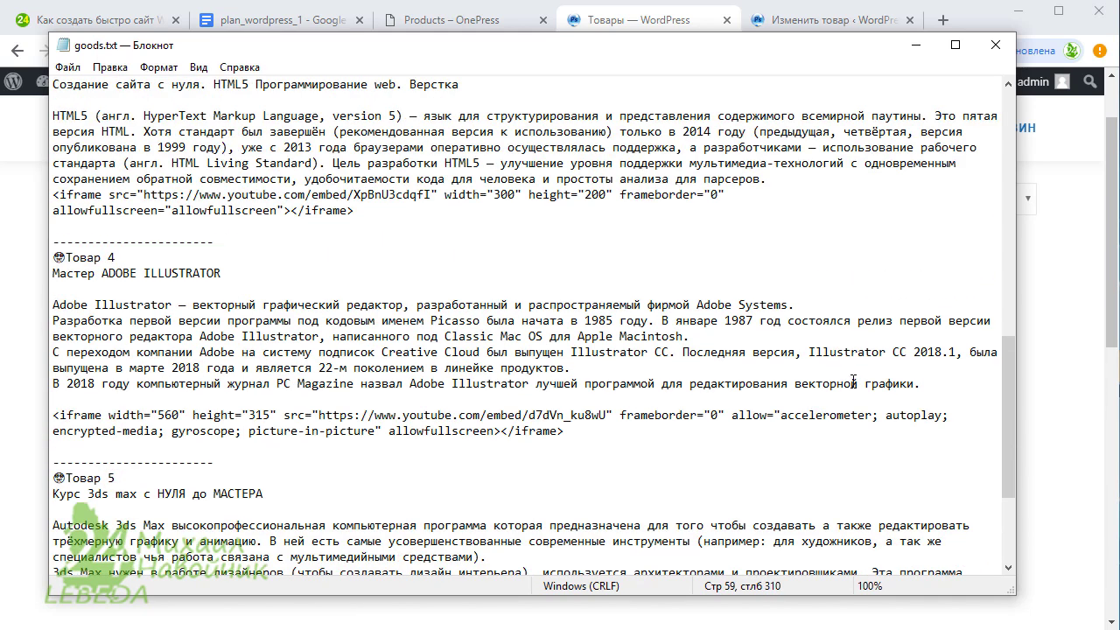
pyautogui.hotkey('alt', 'Tab')
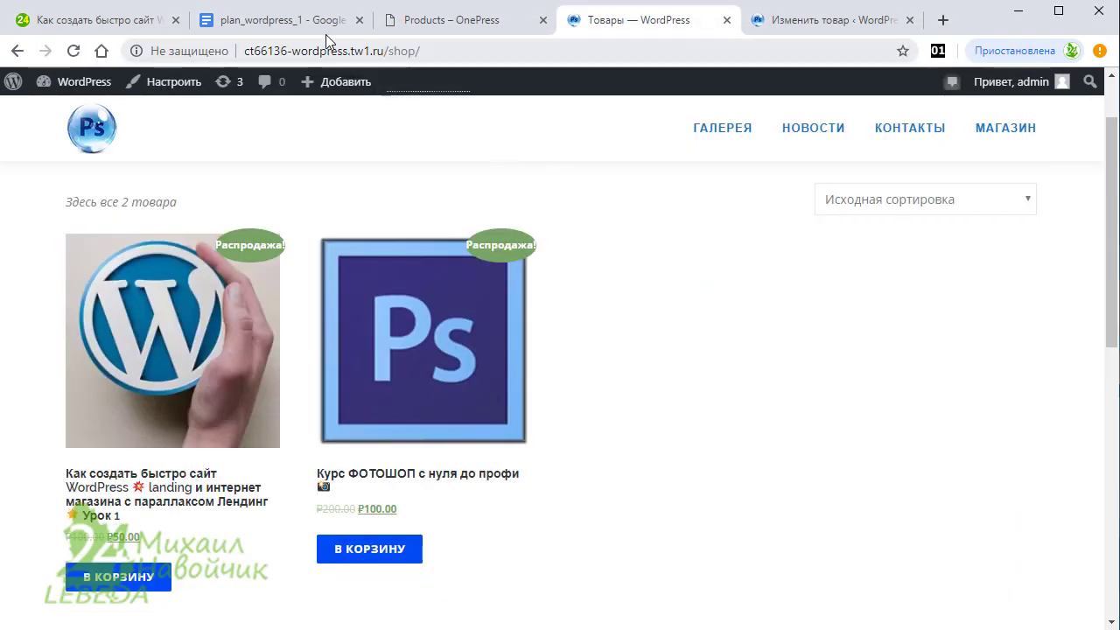
# Open the "Фотоматериалы" folder linked in the plan_wordpress_1 document, look through its files, and close the folder
pyautogui.click(292, 19)
pyautogui.scroll(-6, 599, 371)
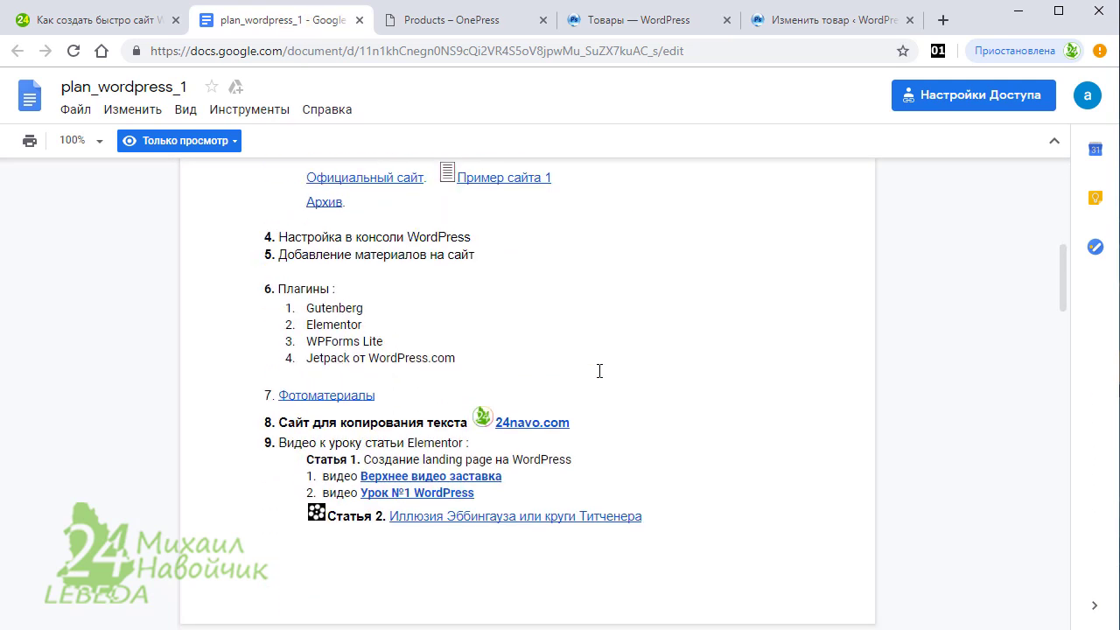
pyautogui.scroll(-4, 599, 371)
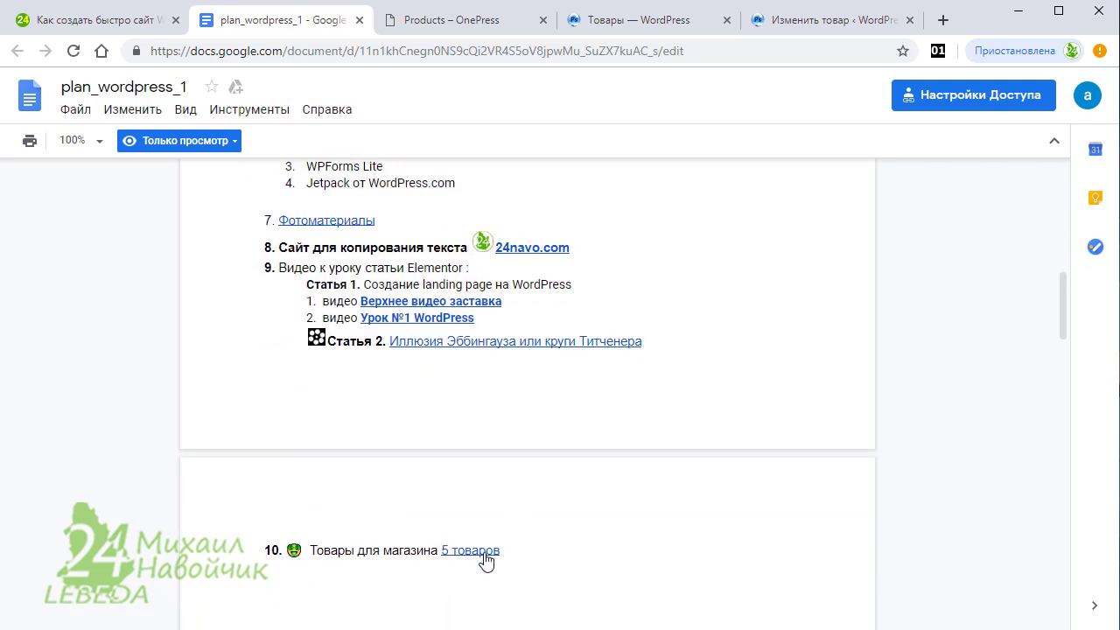
pyautogui.scroll(3, 559, 500)
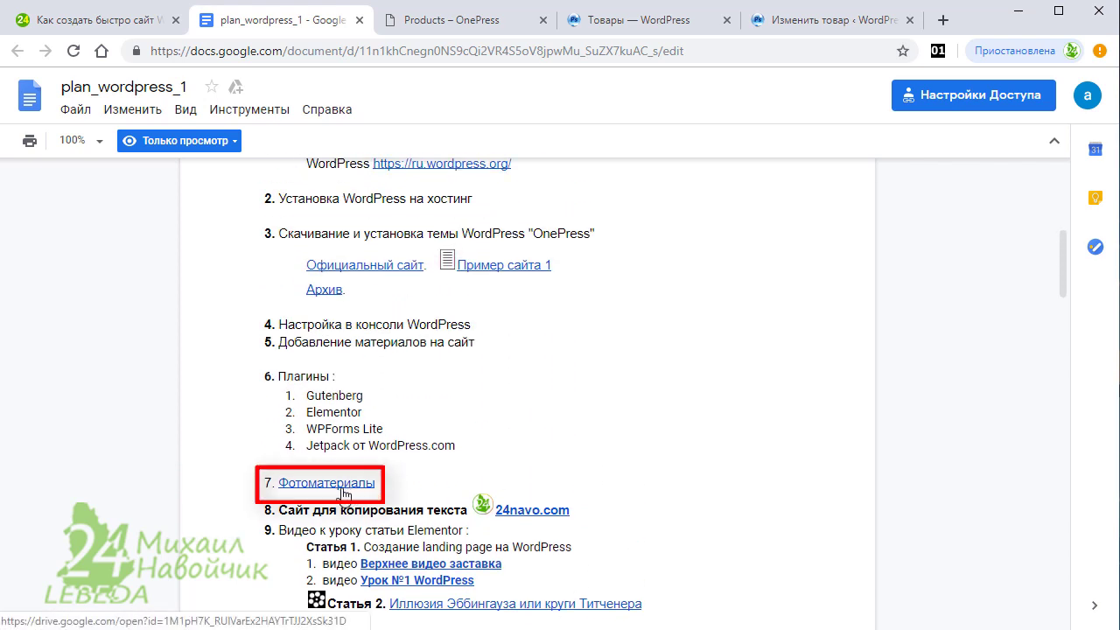
pyautogui.click(343, 494)
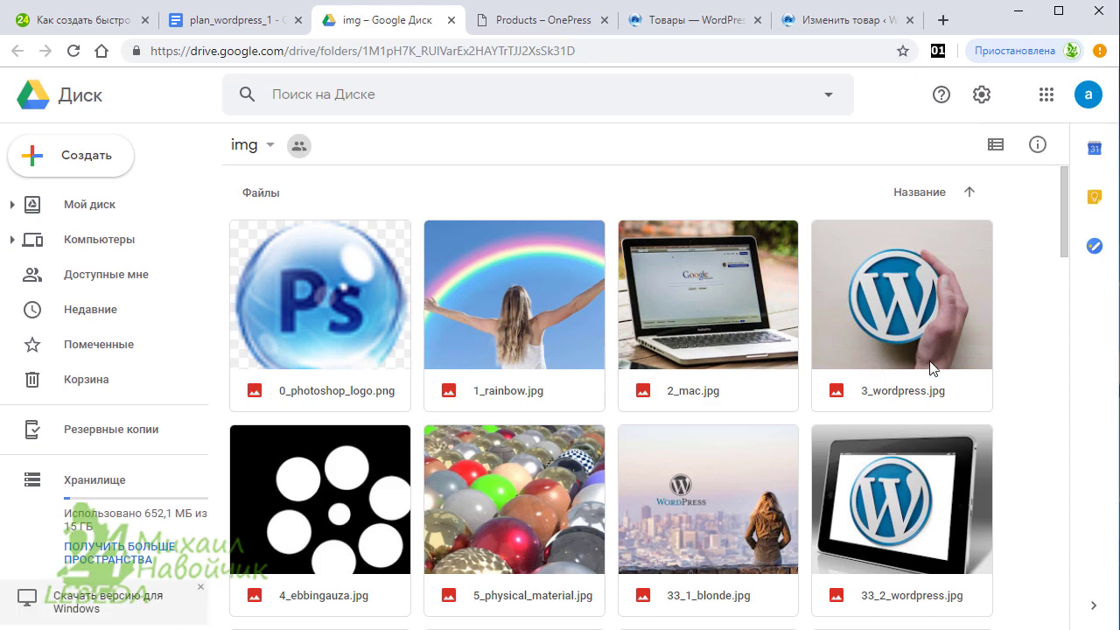
pyautogui.scroll(-1, 919, 375)
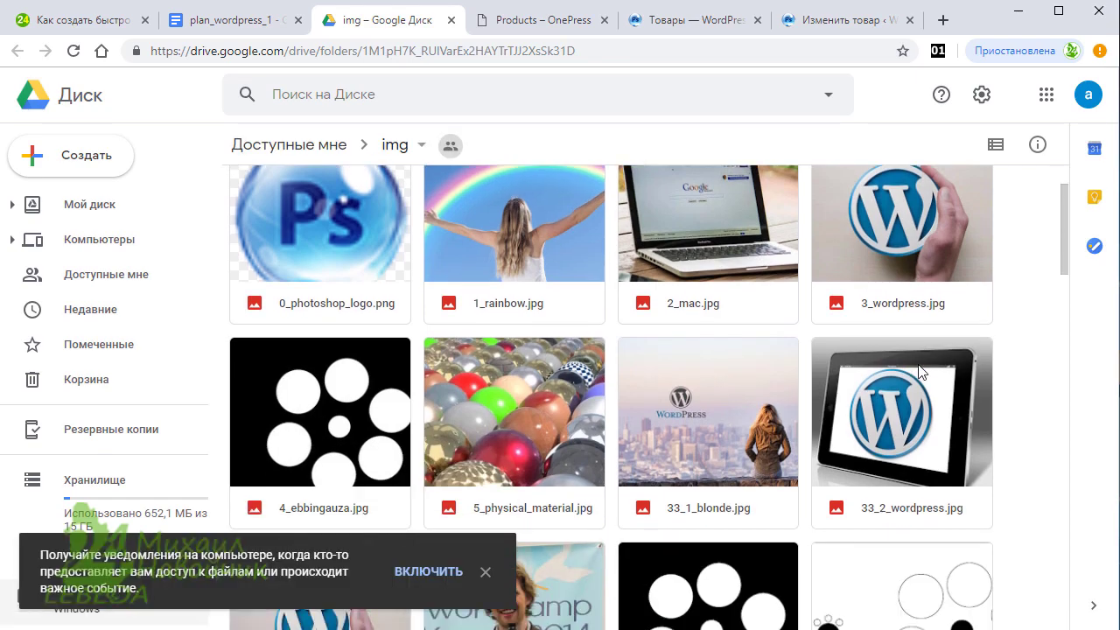
pyautogui.scroll(-3, 914, 366)
pyautogui.scroll(-9, 910, 360)
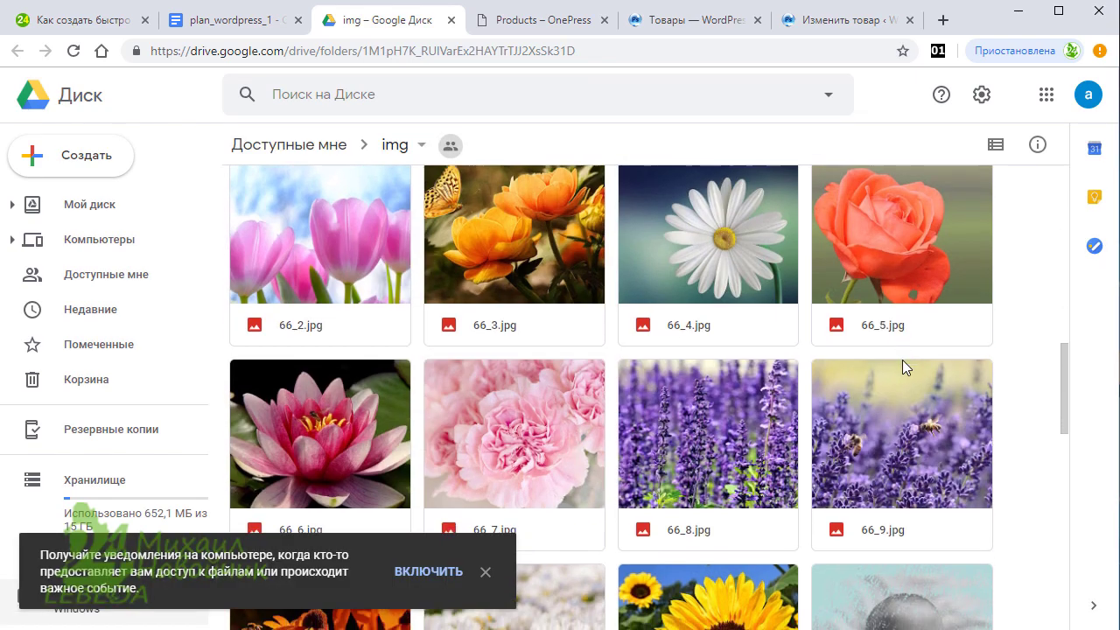
pyautogui.scroll(-8, 902, 363)
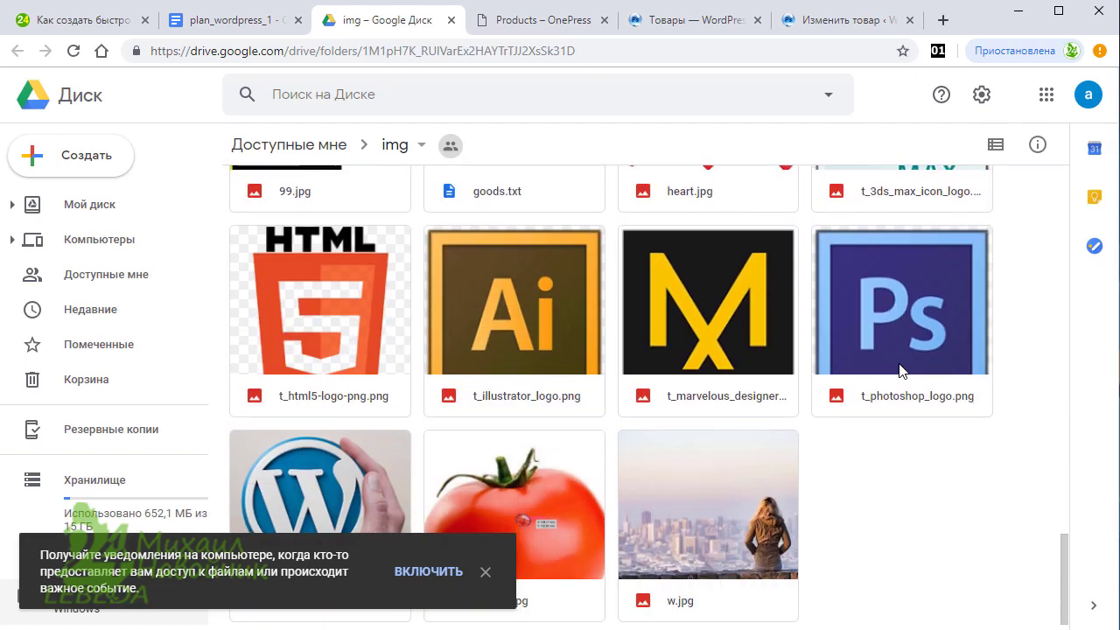
pyautogui.scroll(16, 901, 368)
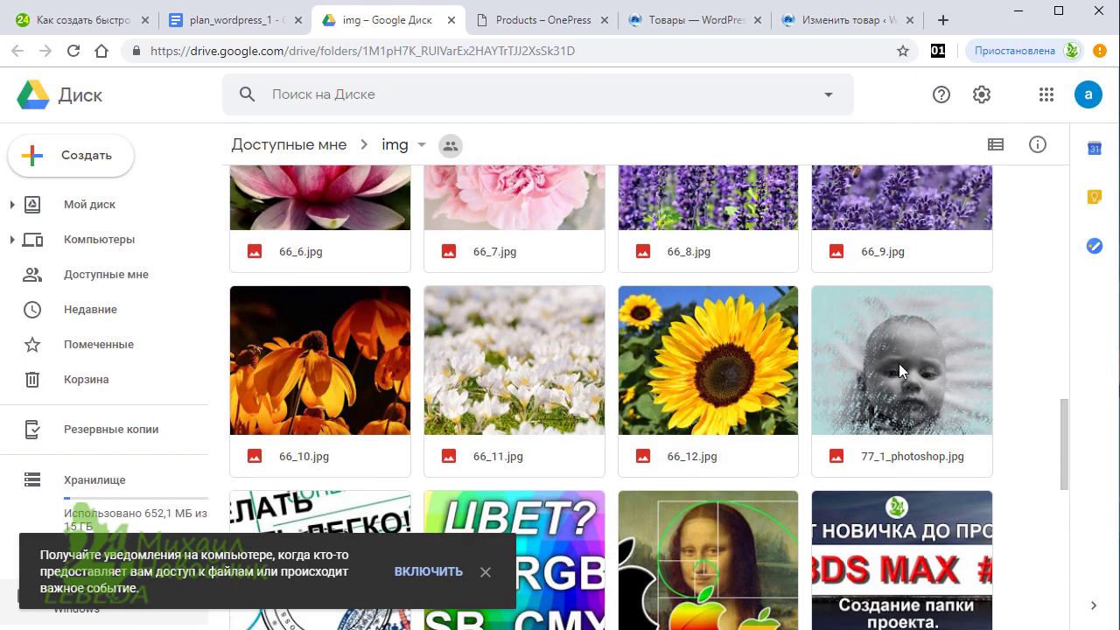
pyautogui.scroll(7, 902, 368)
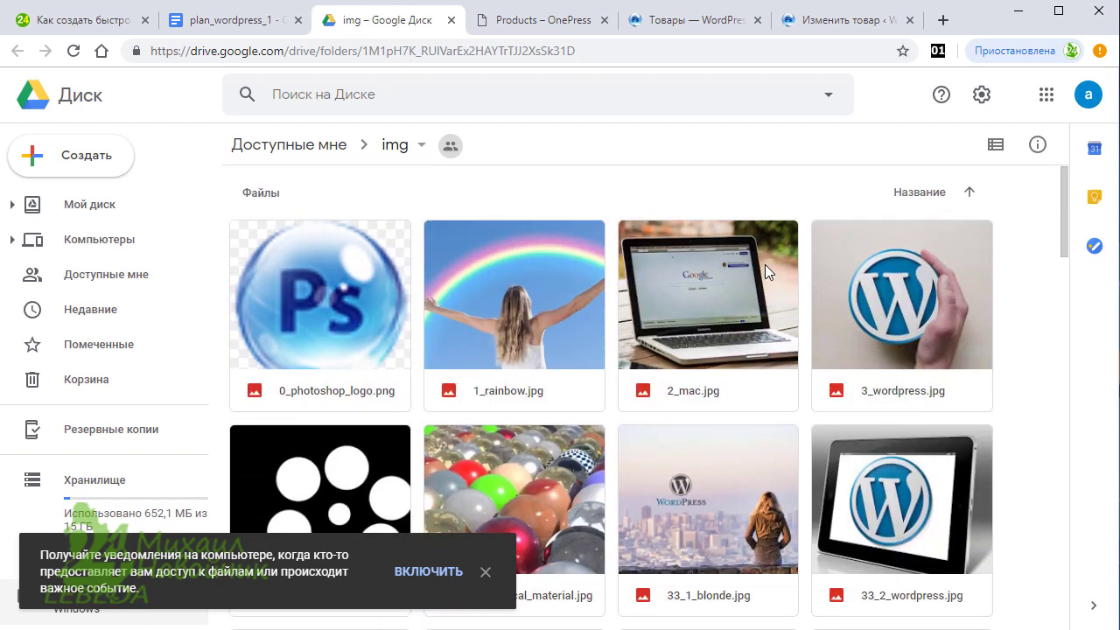
pyautogui.hotkey('ctrl', 'w')
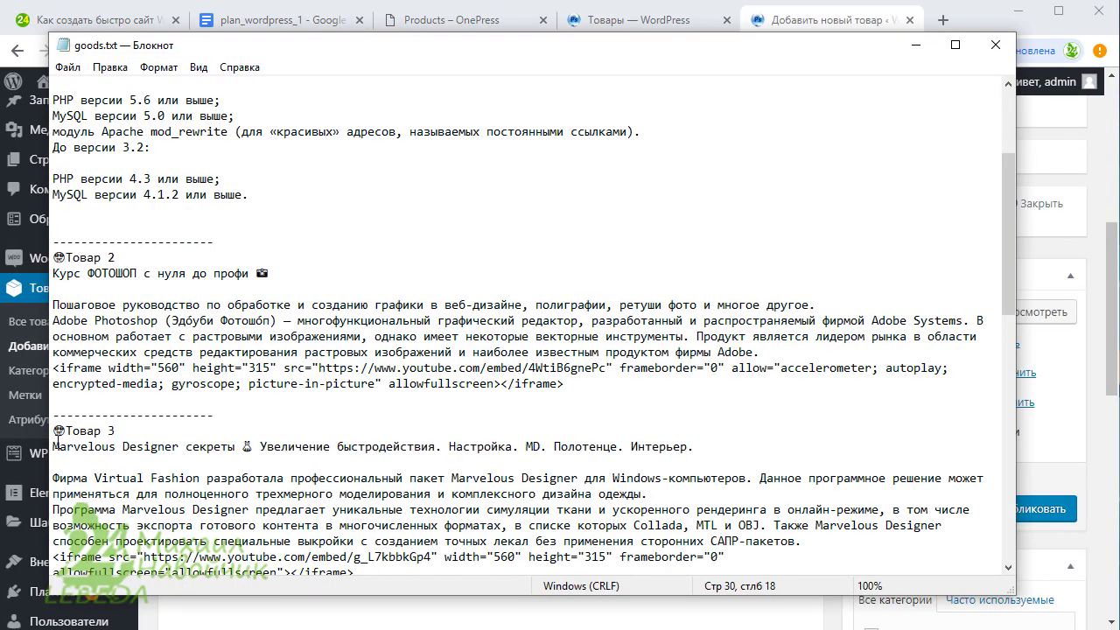
# Copy the third product's Marvelous Designer title and its description with the YouTube iframe code from goods.txt
pyautogui.moveTo(52, 448); pyautogui.dragTo(745, 442)
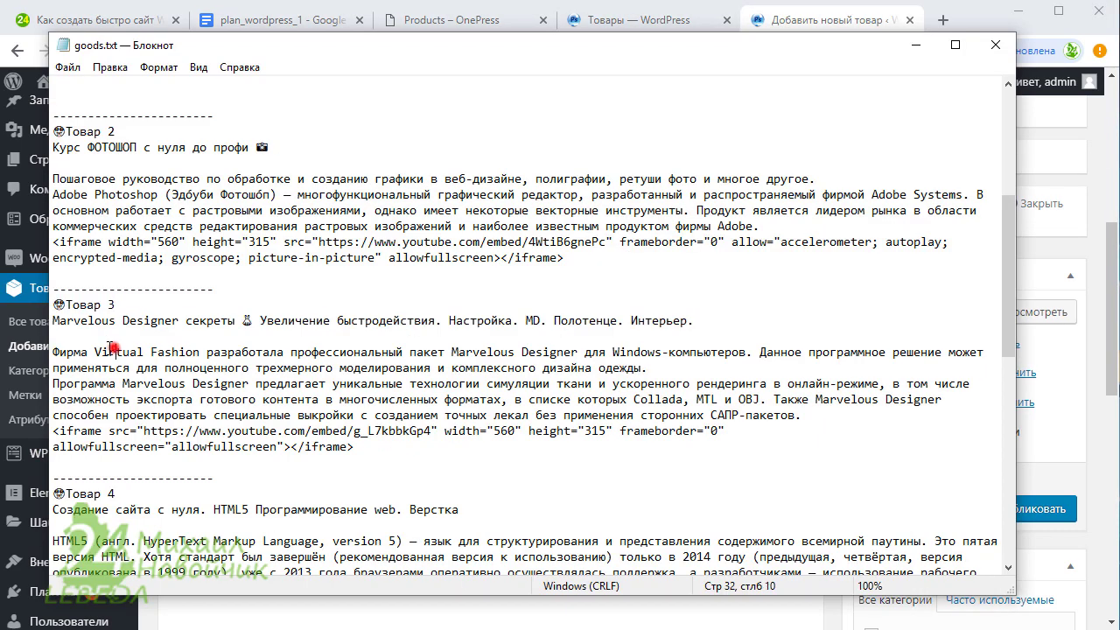
pyautogui.click(120, 352)
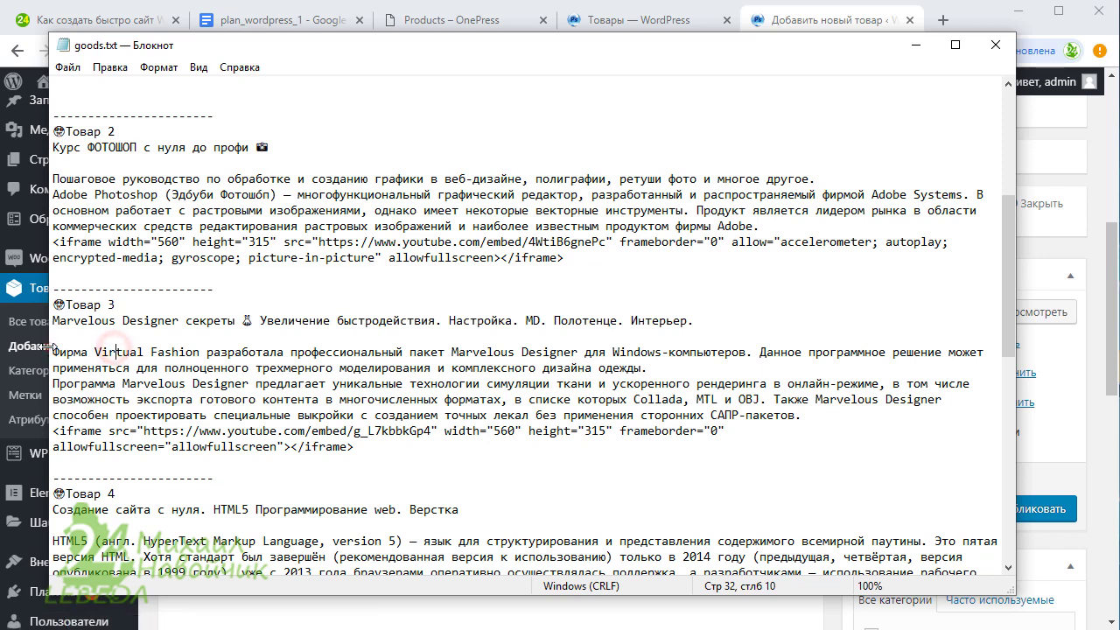
pyautogui.moveTo(57, 352); pyautogui.dragTo(430, 441)
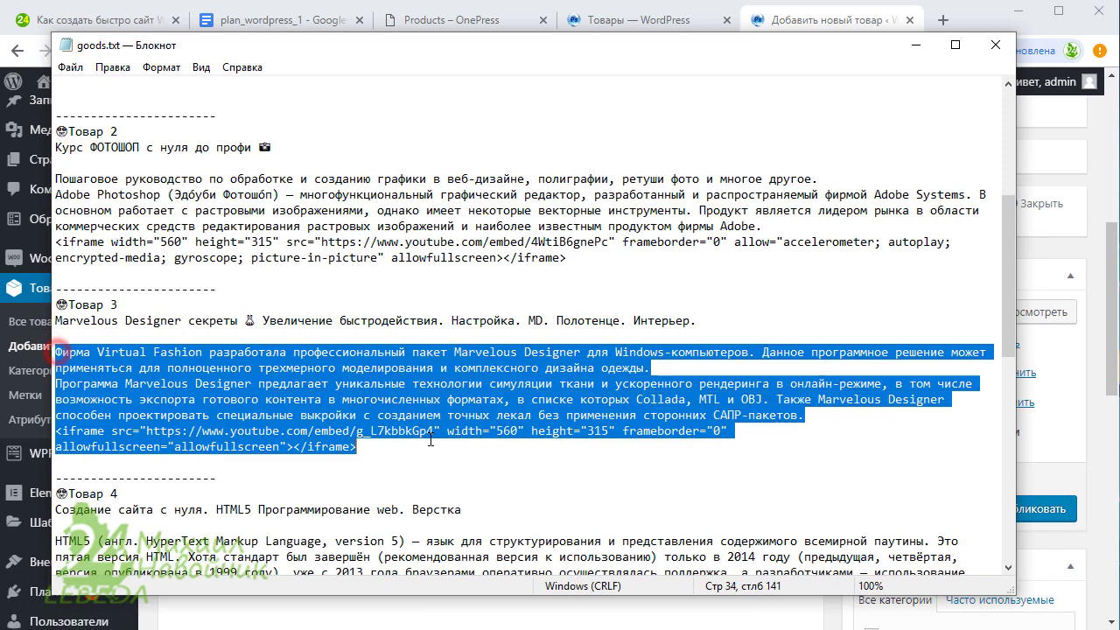
pyautogui.rightClick(375, 407)
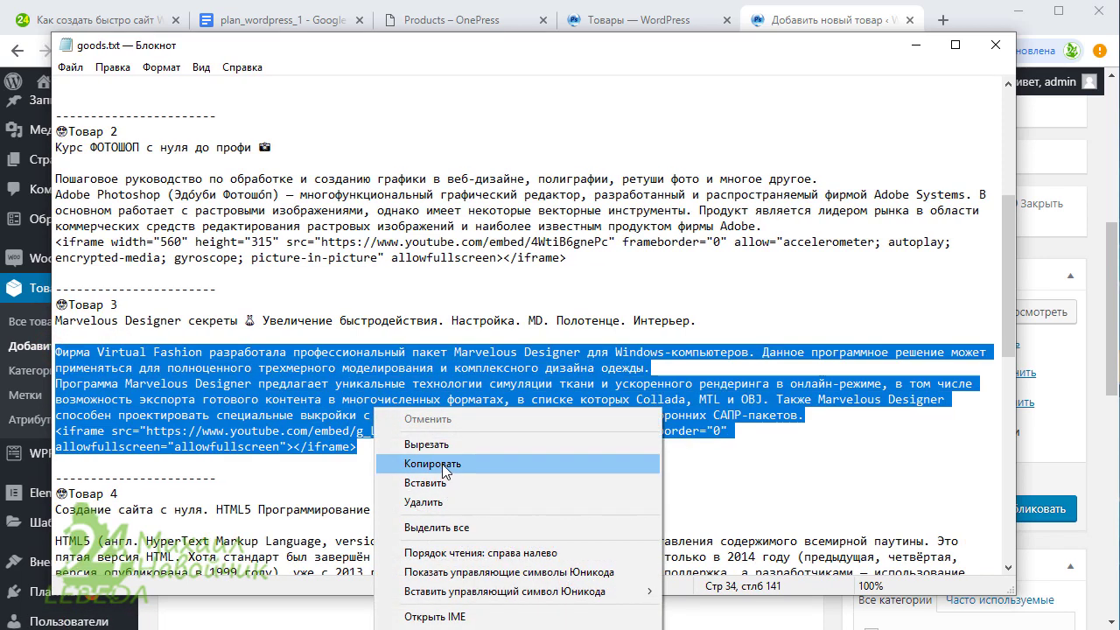
pyautogui.click(443, 465)
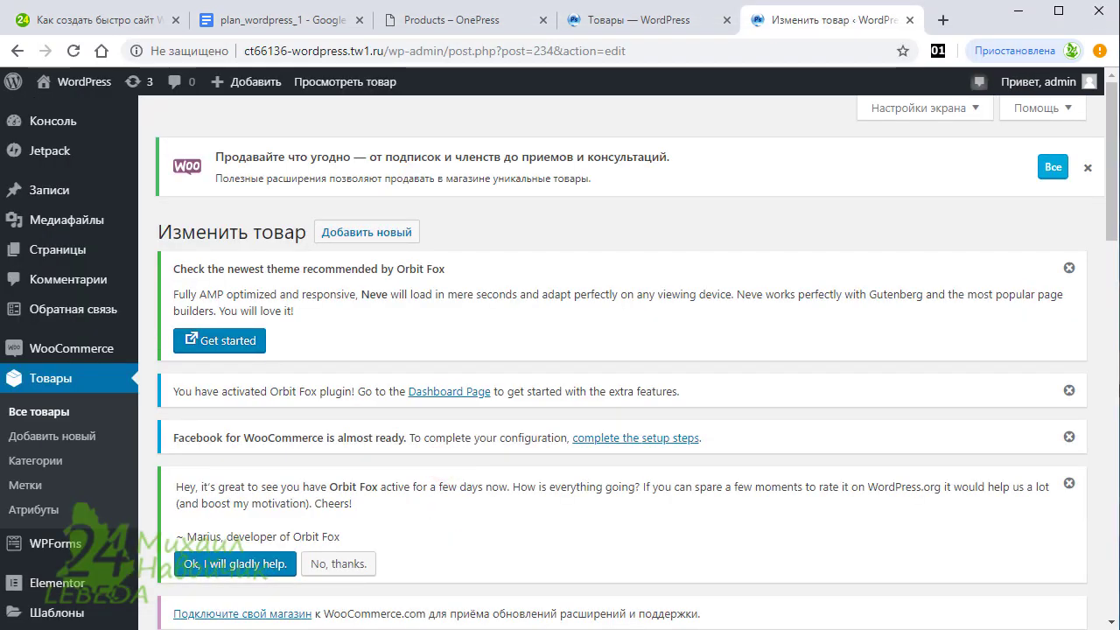
# Return to goods.txt and review the HTML5, Adobe Illustrator and 3ds max product texts
pyautogui.hotkey('alt', 'Tab')
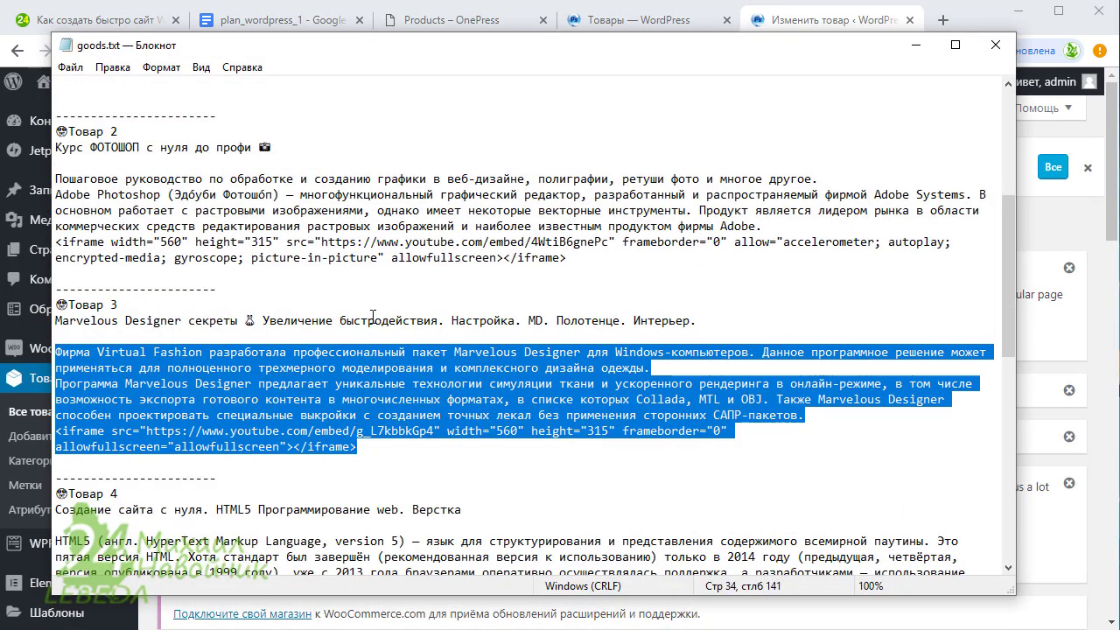
pyautogui.scroll(-5, 372, 317)
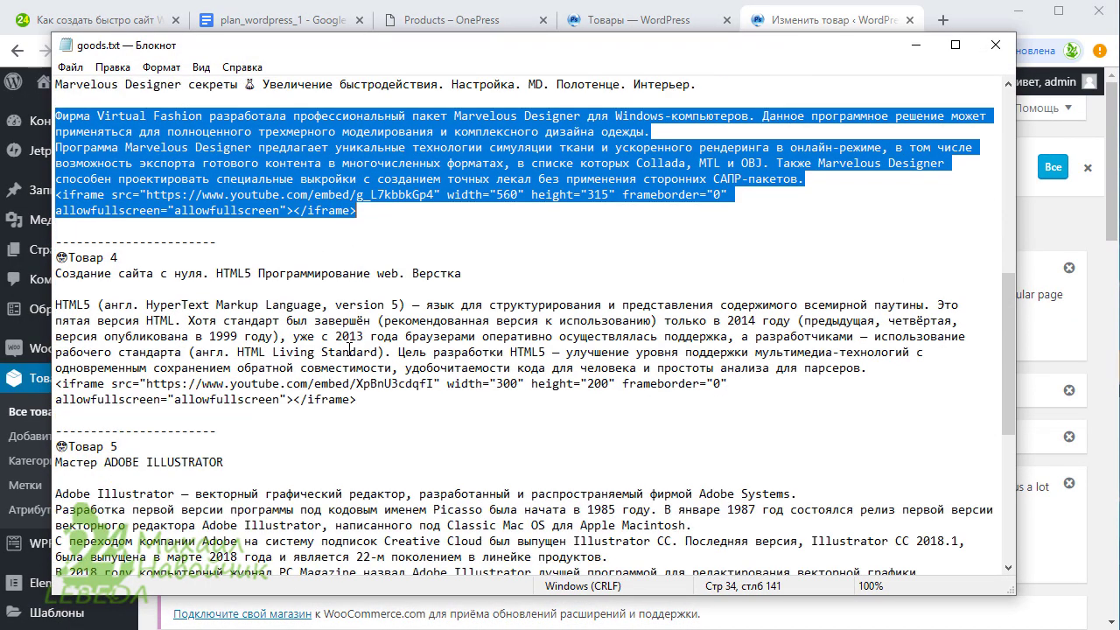
pyautogui.scroll(-6, 350, 350)
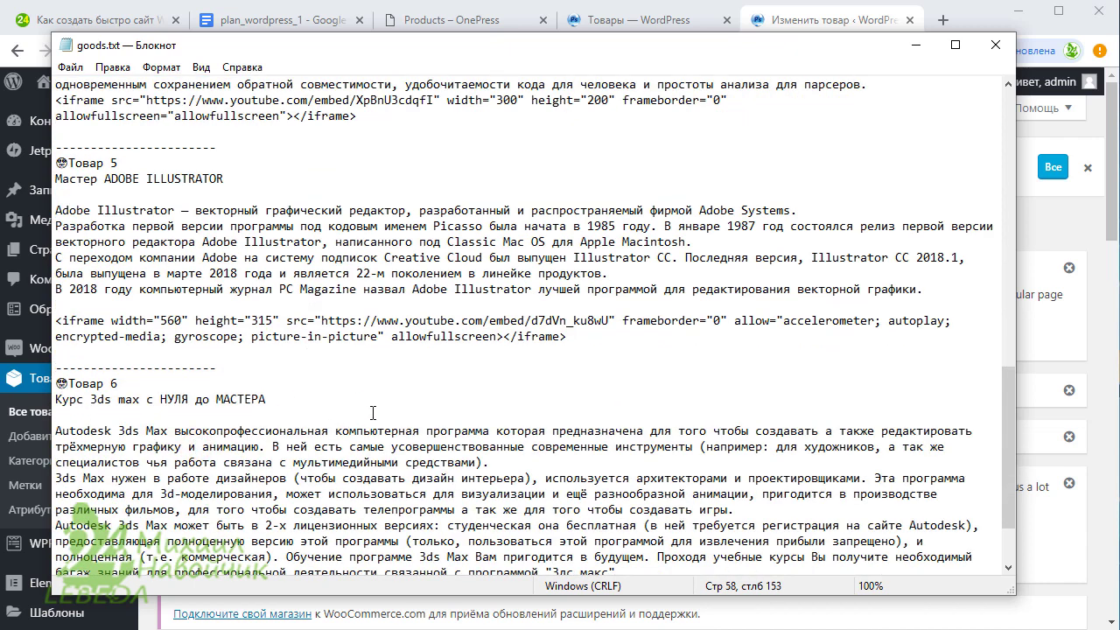
pyautogui.scroll(3, 373, 413)
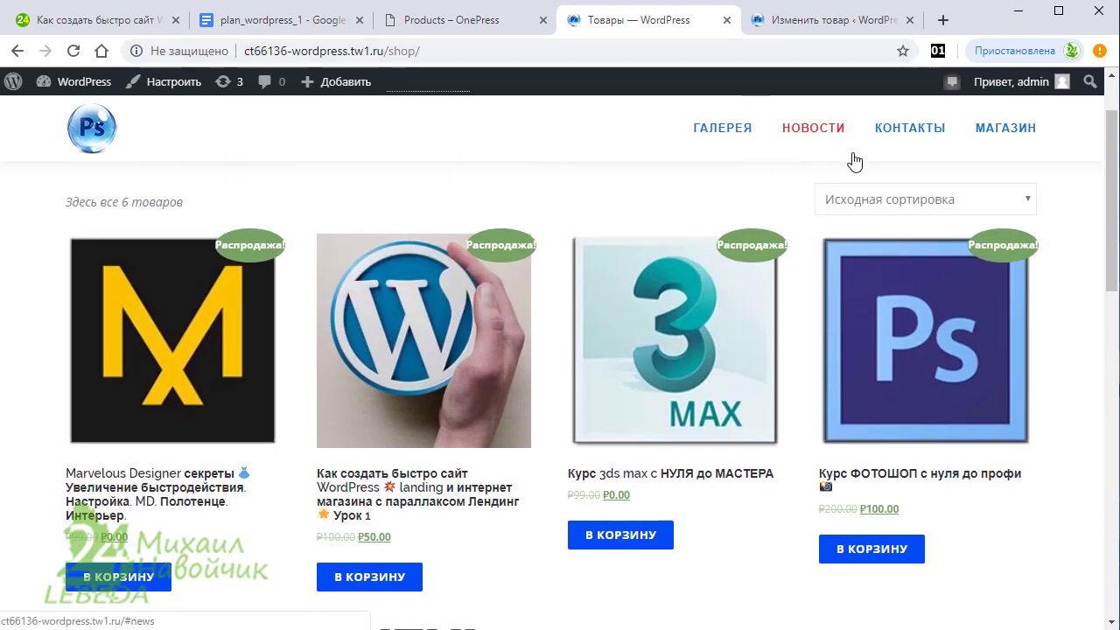
# Open the list of all products in the WordPress admin and review their prices, categories and stock status
pyautogui.click(804, 19)
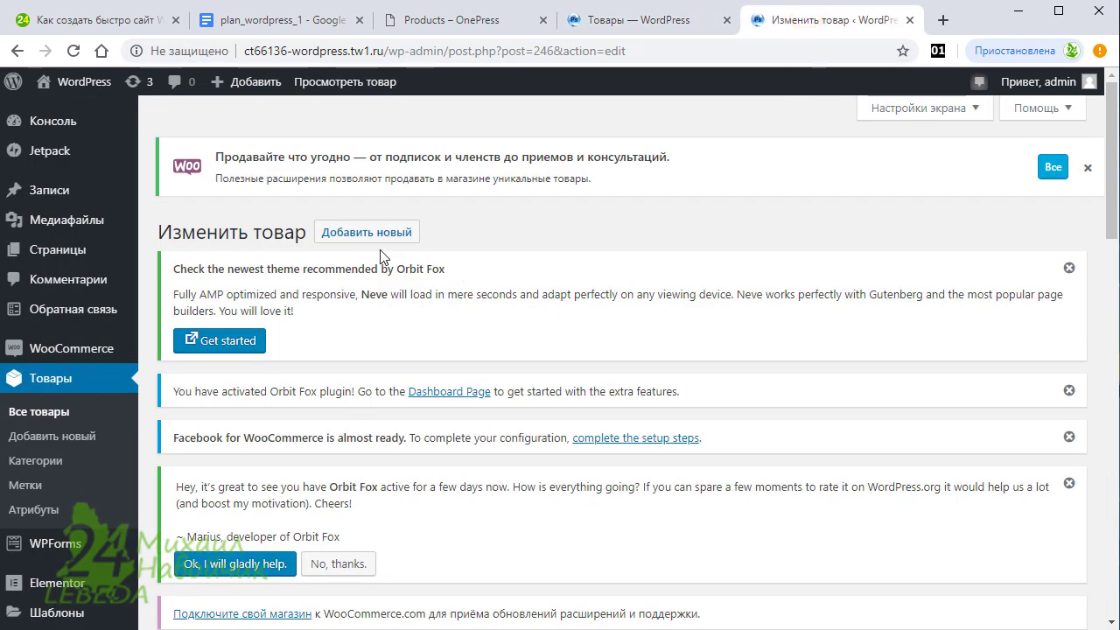
pyautogui.click(86, 382)
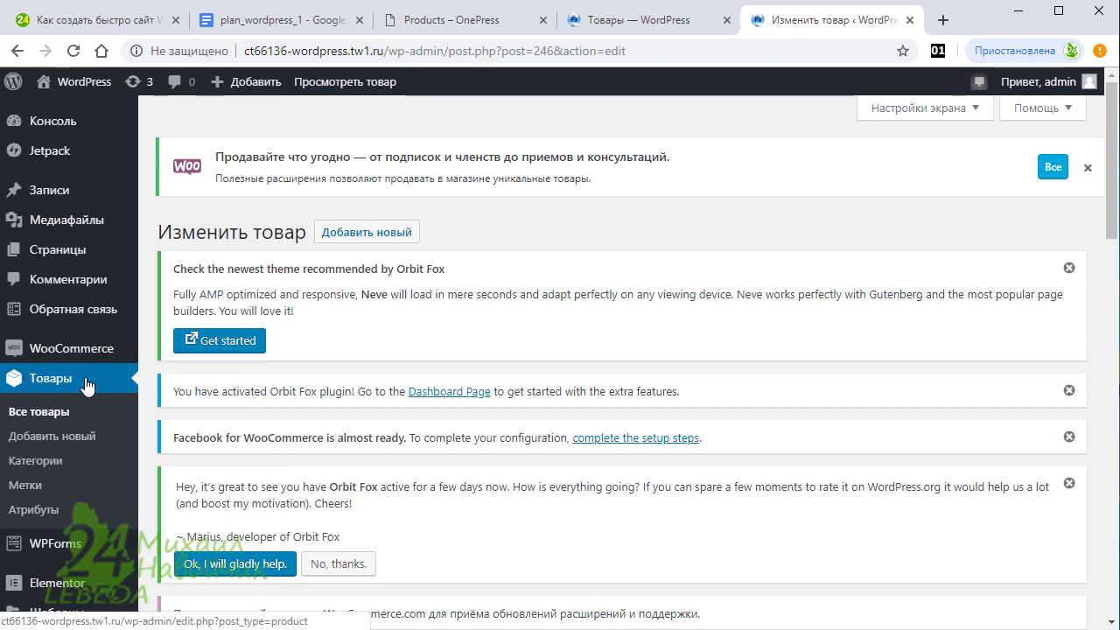
pyautogui.click(86, 383)
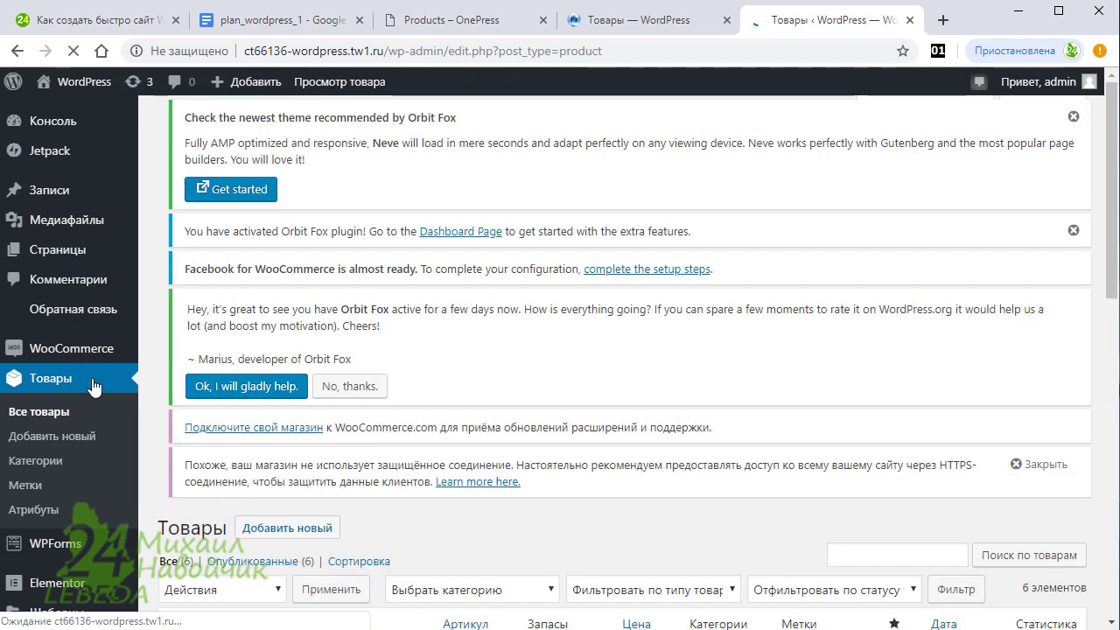
pyautogui.scroll(-6, 466, 354)
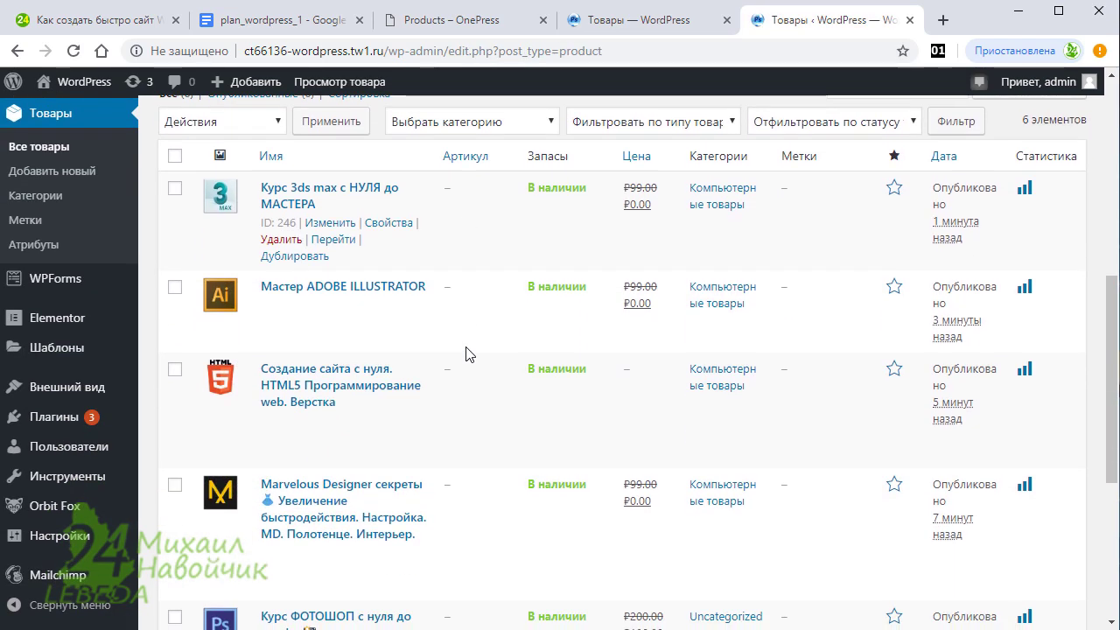
pyautogui.scroll(-1, 467, 354)
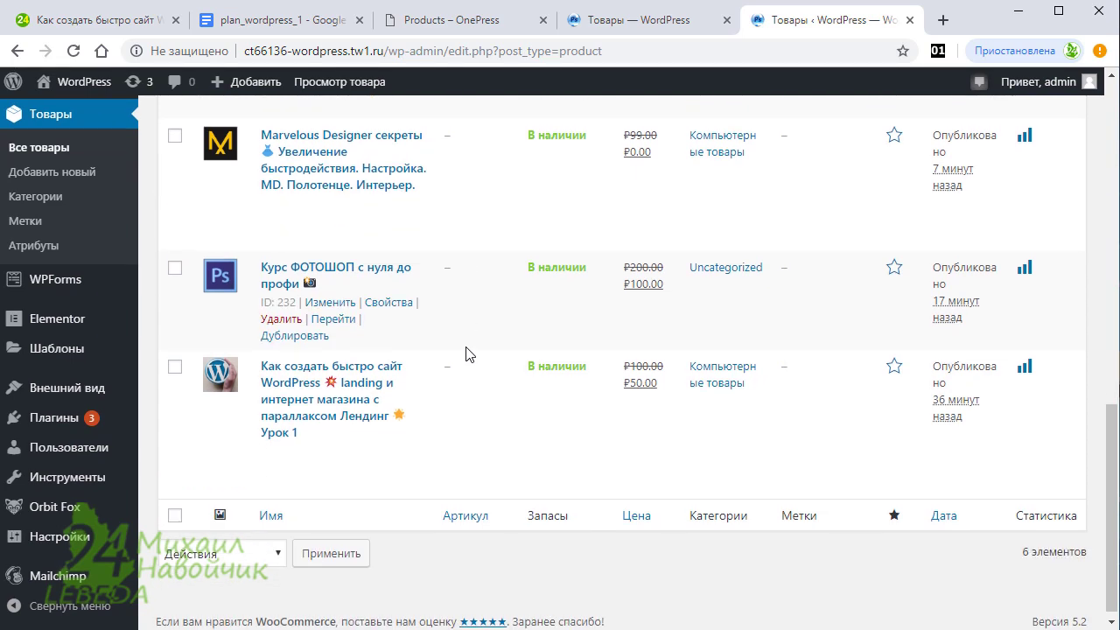
# Duplicate the product "Курс 3ds max с НУЛЯ до МАСТЕРА" from the product list
pyautogui.scroll(2, 466, 354)
pyautogui.scroll(2, 467, 354)
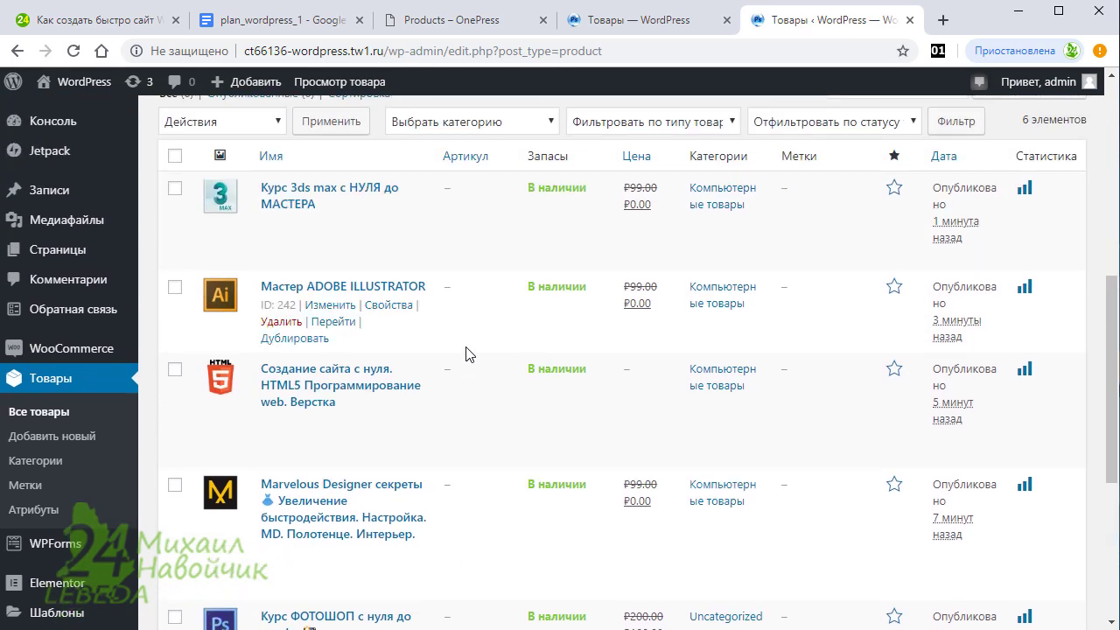
pyautogui.scroll(2, 466, 354)
pyautogui.click(177, 372)
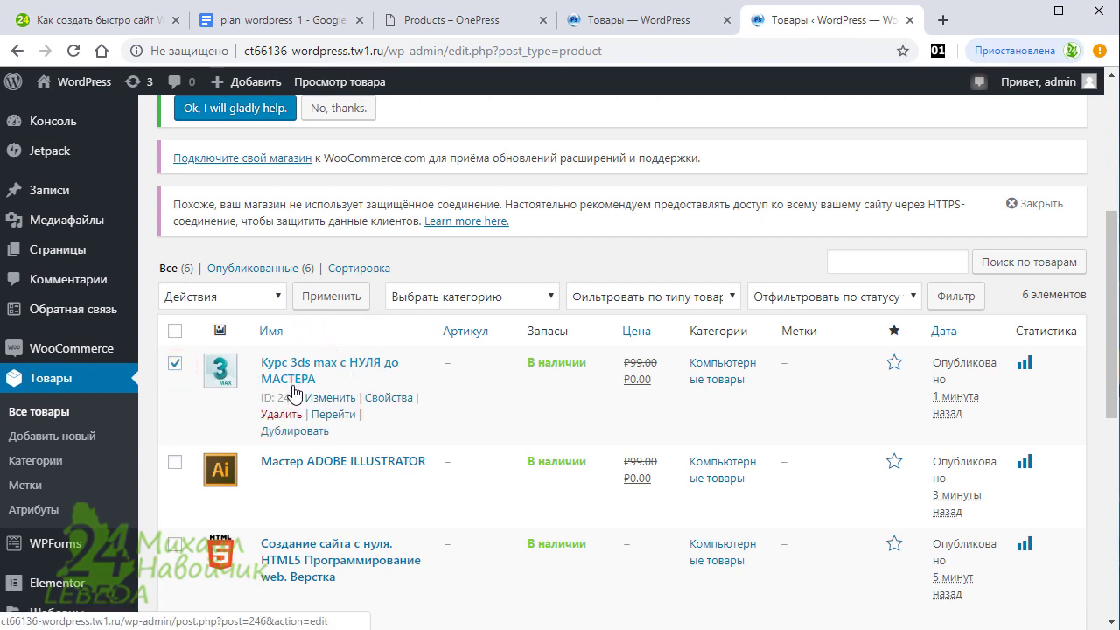
pyautogui.click(309, 436)
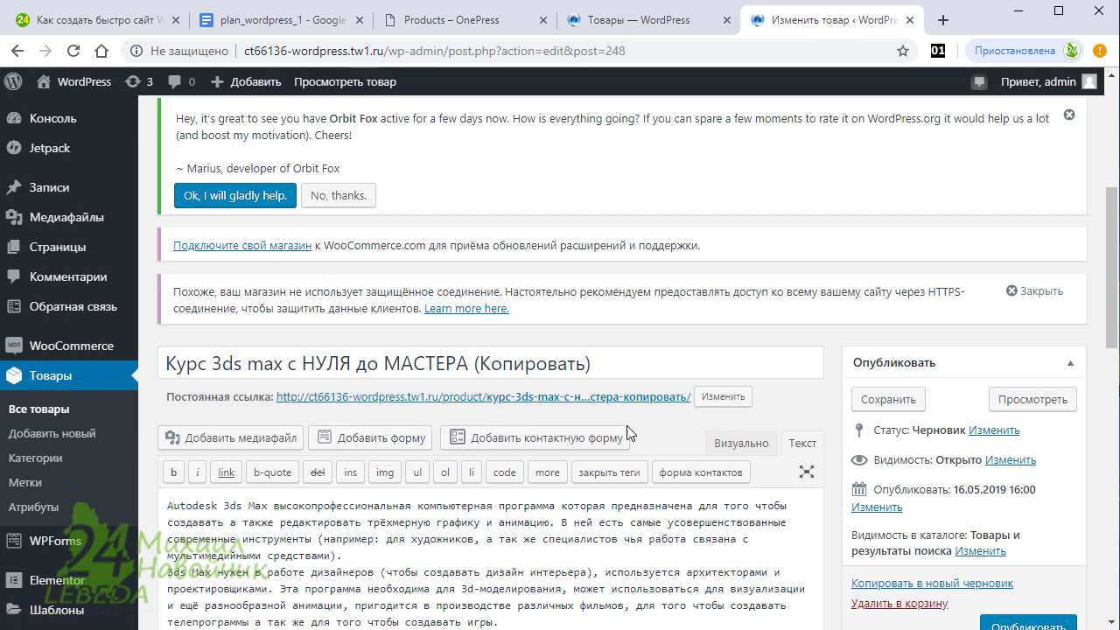
# Add the number 2 in front of the duplicated 3ds max product's title and publish it
pyautogui.scroll(-1, 613, 420)
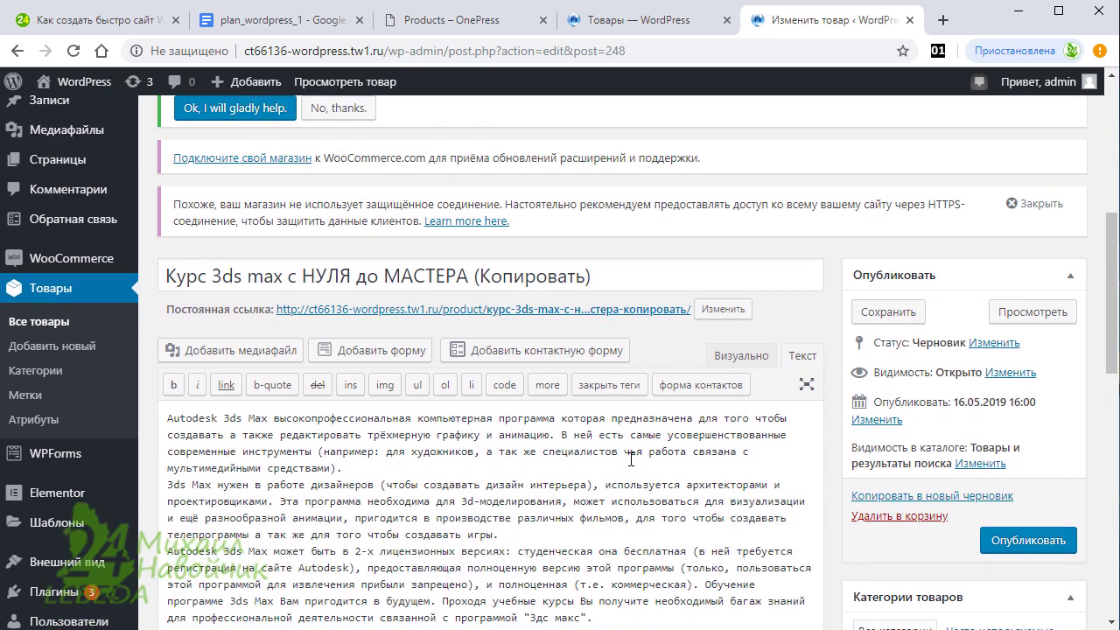
pyautogui.click(171, 272)
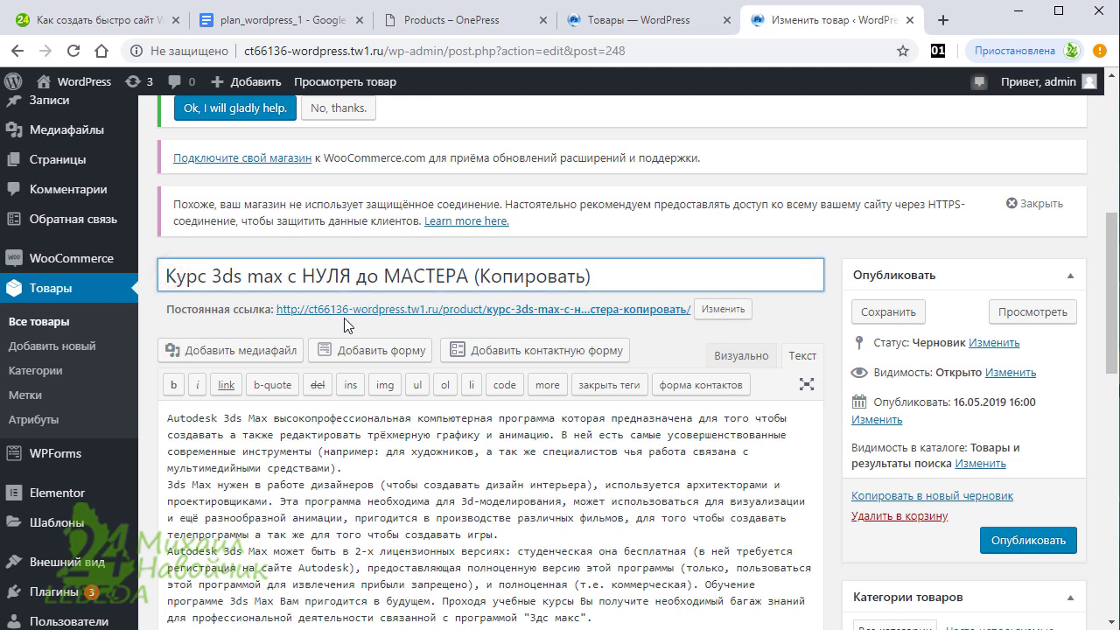
pyautogui.write('2')
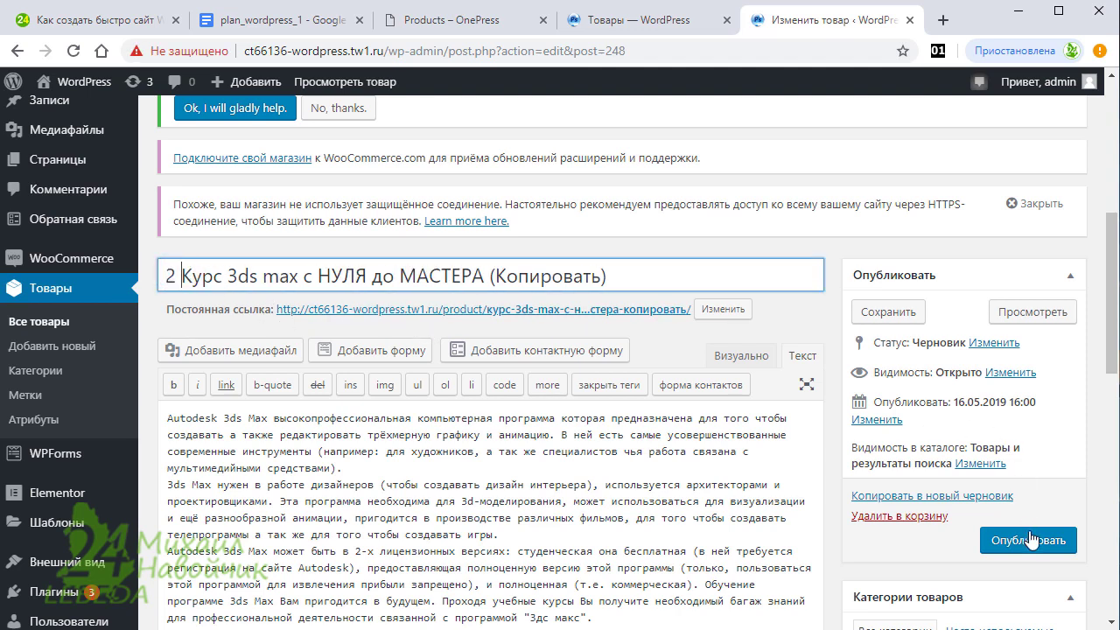
pyautogui.click(1032, 541)
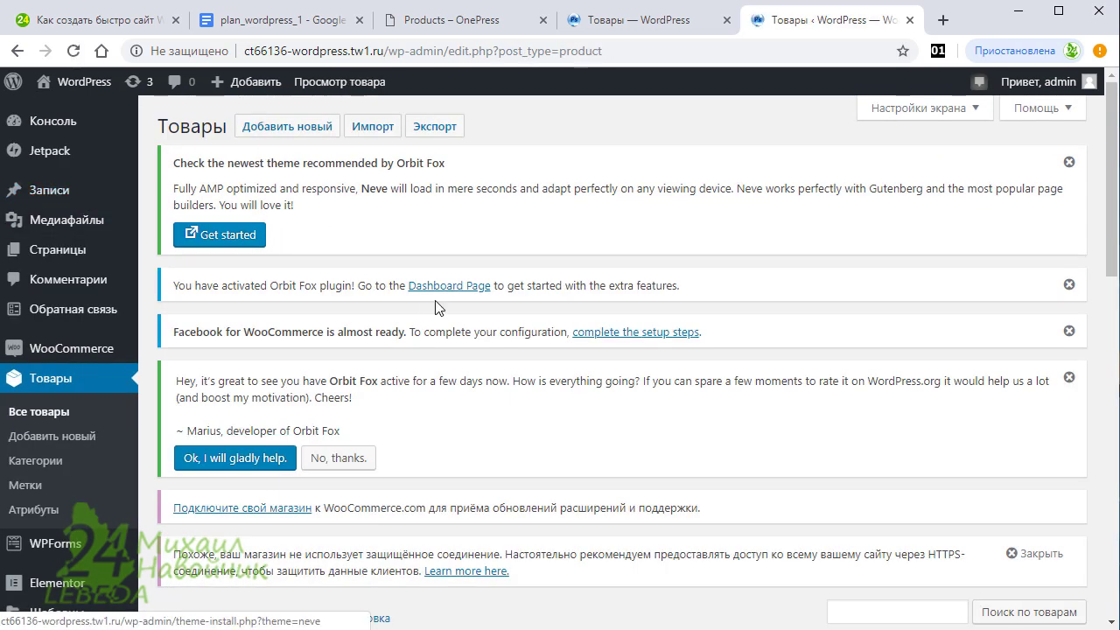
# Duplicate the product "2 Курс 3ds max с НУЛЯ до МАСТЕРА (Копировать)", change the copy's leading number to 3 and publish it
pyautogui.scroll(-3, 437, 309)
pyautogui.scroll(-2, 437, 309)
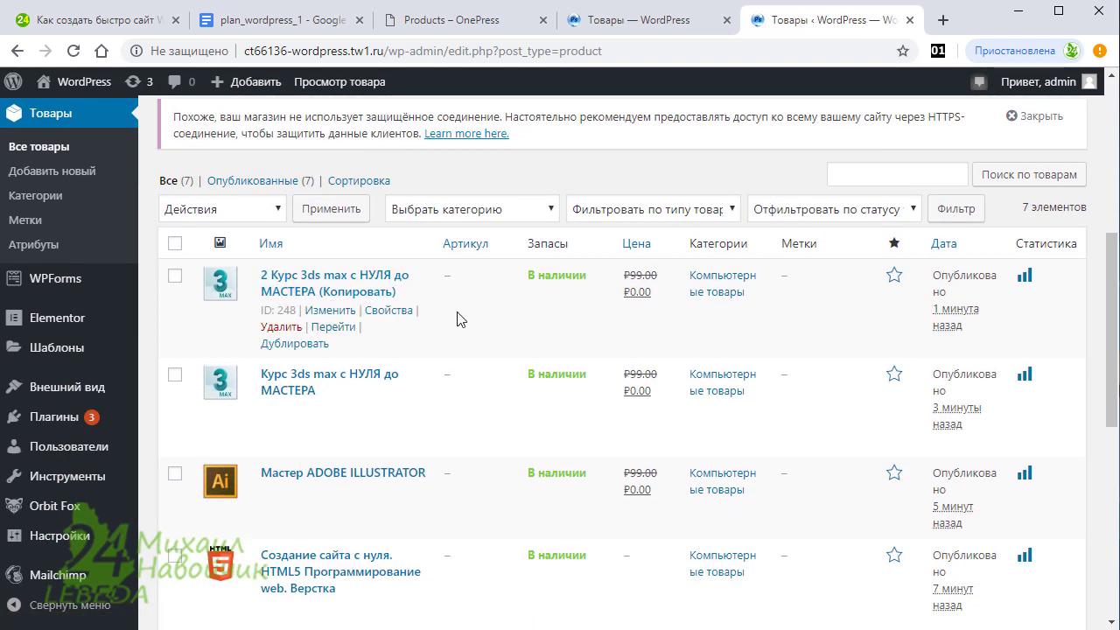
pyautogui.click(313, 344)
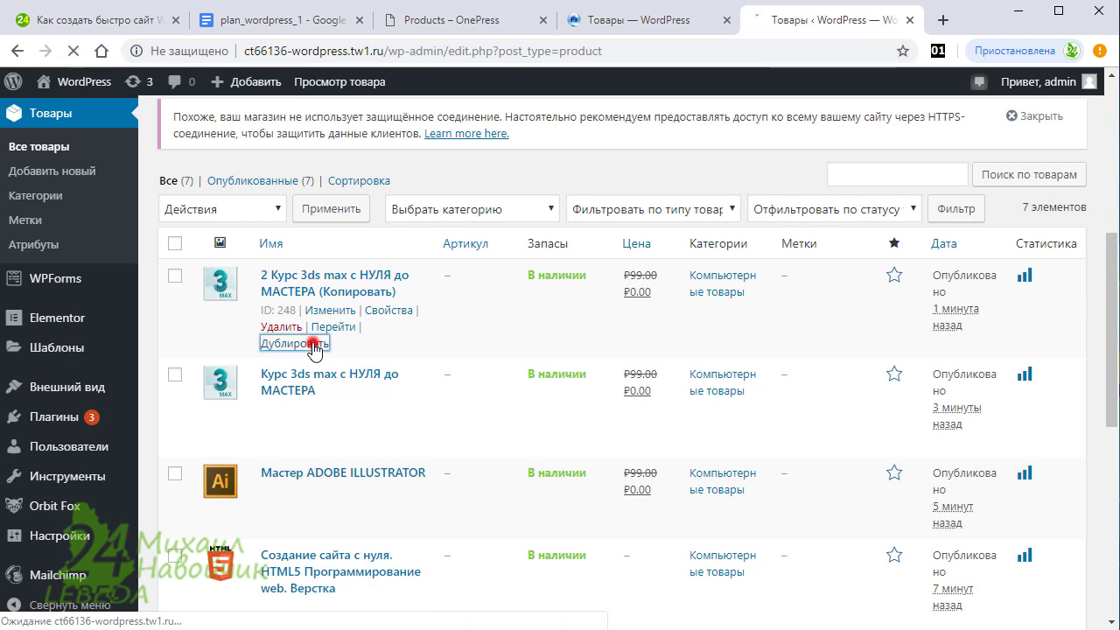
pyautogui.doubleClick(171, 295)
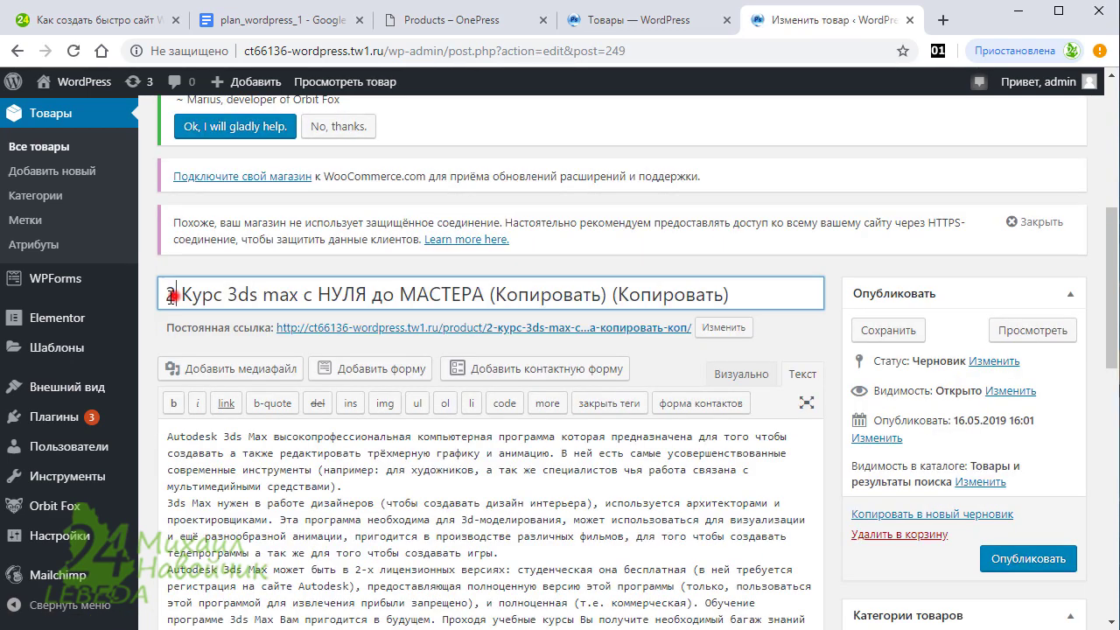
pyautogui.write('3')
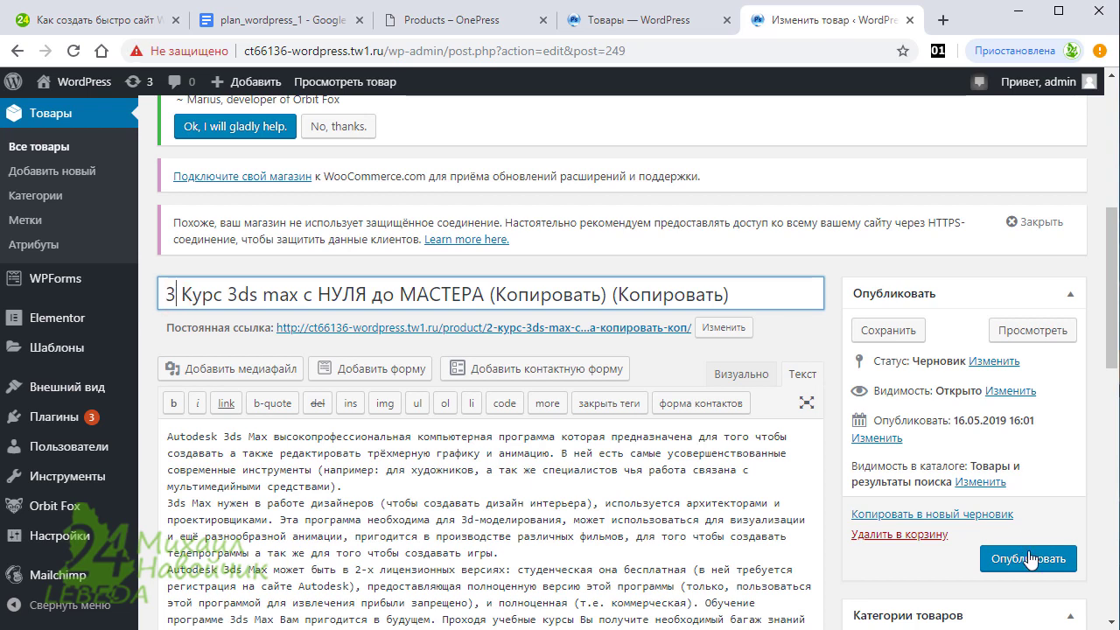
pyautogui.click(1029, 560)
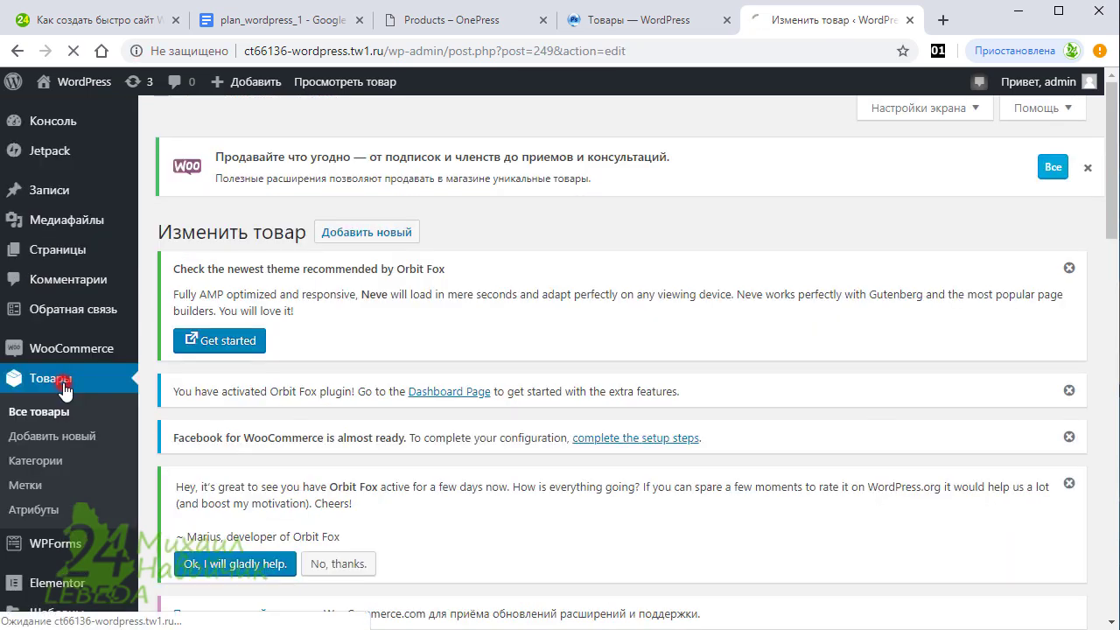
# Return to the list of all products and check the duplicated 3ds max entries
pyautogui.click(91, 383)
pyautogui.scroll(-6, 385, 355)
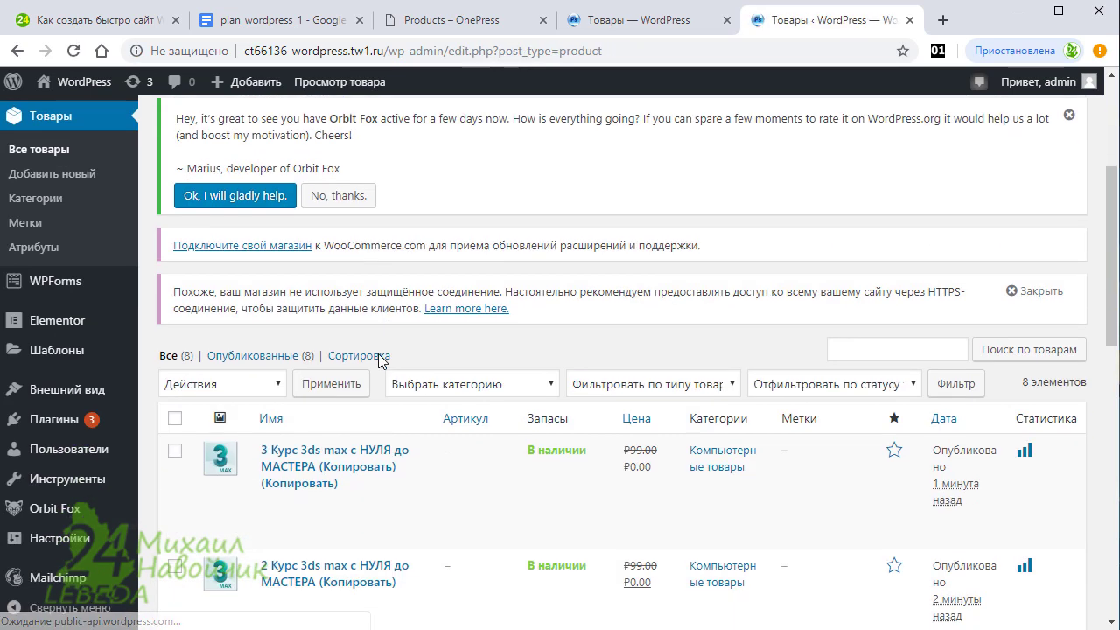
pyautogui.scroll(1, 390, 353)
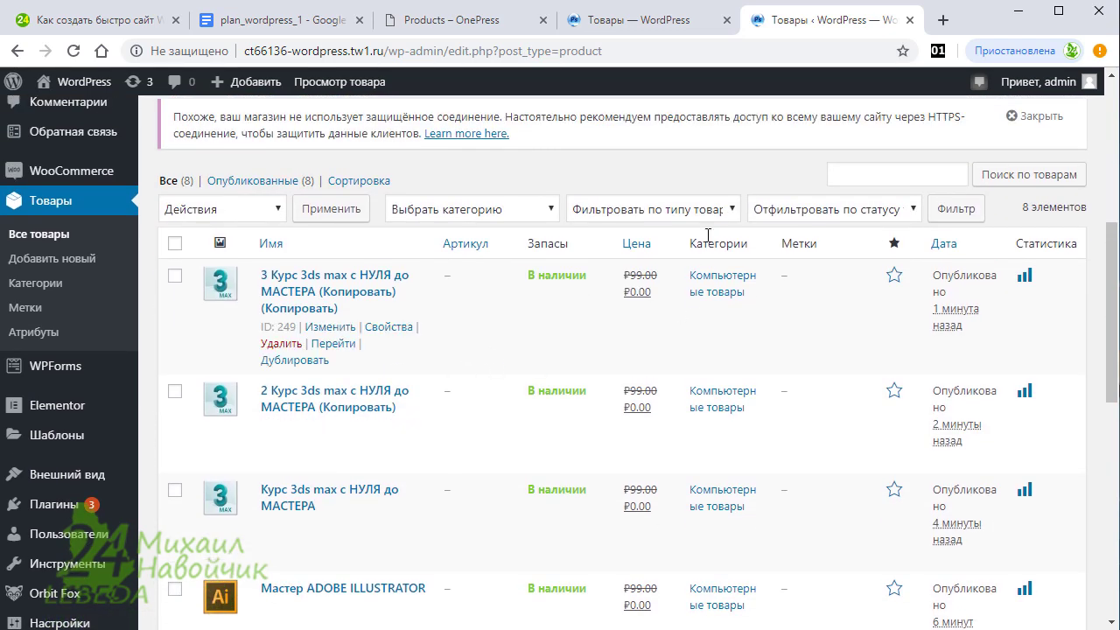
# Reload the storefront's shop page and look over the duplicated 3ds max products
pyautogui.click(637, 19)
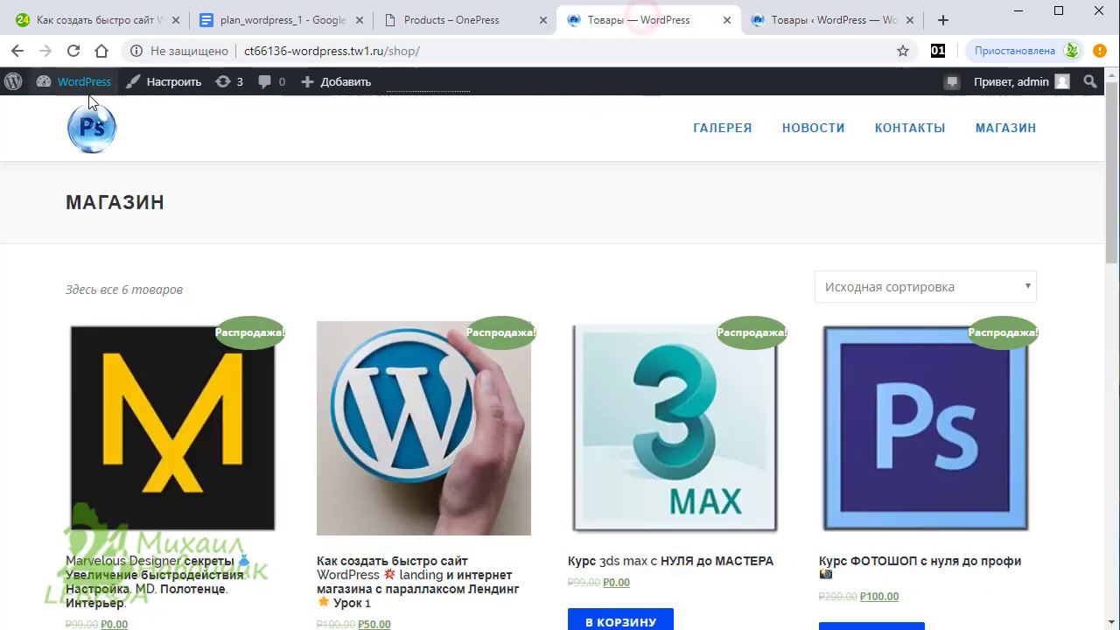
pyautogui.click(73, 50)
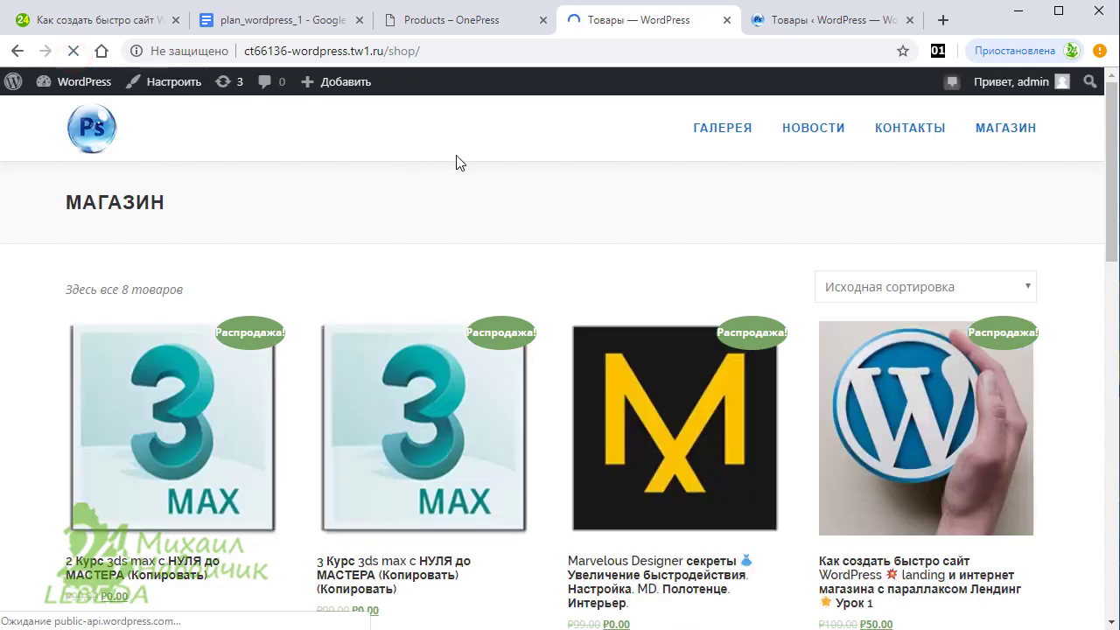
pyautogui.scroll(-1, 457, 162)
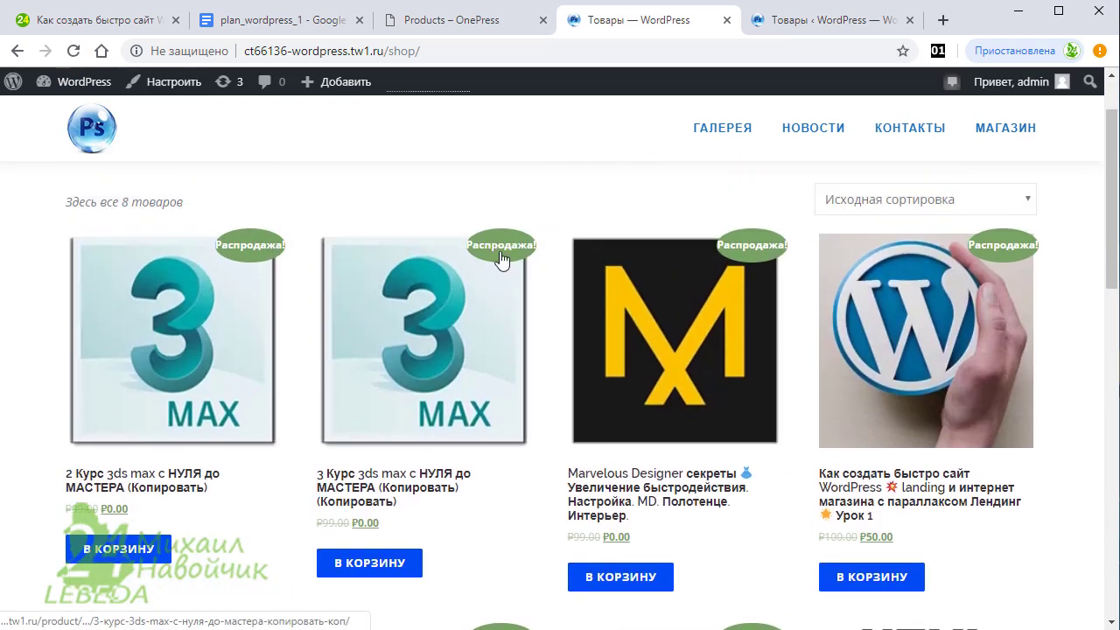
pyautogui.scroll(1, 506, 267)
pyautogui.scroll(-2, 507, 271)
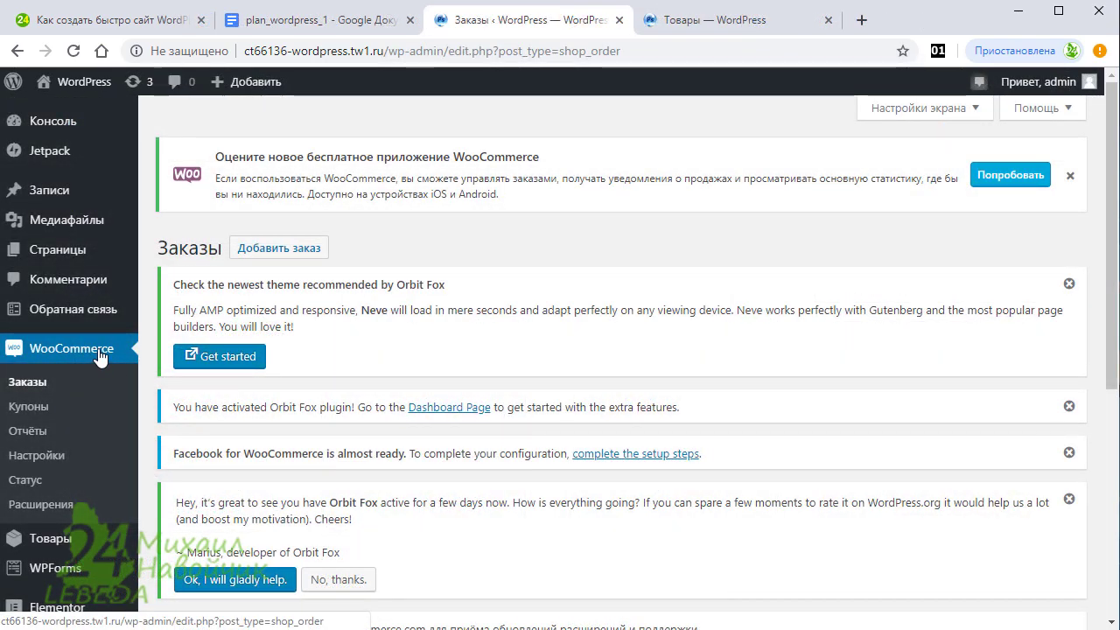
# In the WooCommerce payment settings, enable PayPal, direct bank transfer (Прямой банковский перевод) and cash on delivery (Оплата при доставке)
pyautogui.click(60, 456)
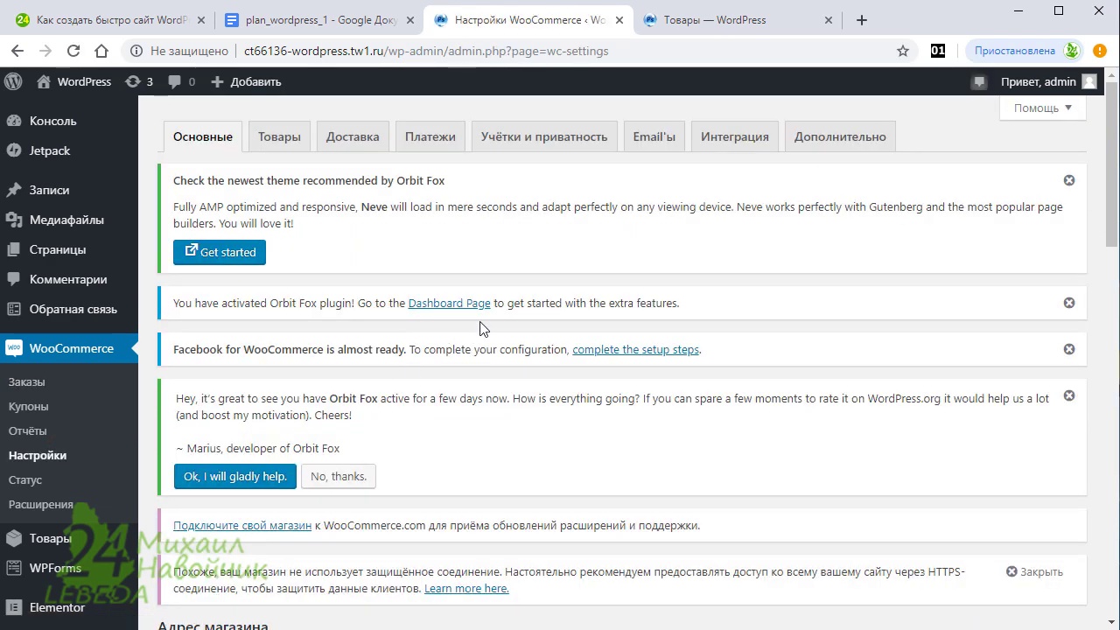
pyautogui.click(434, 141)
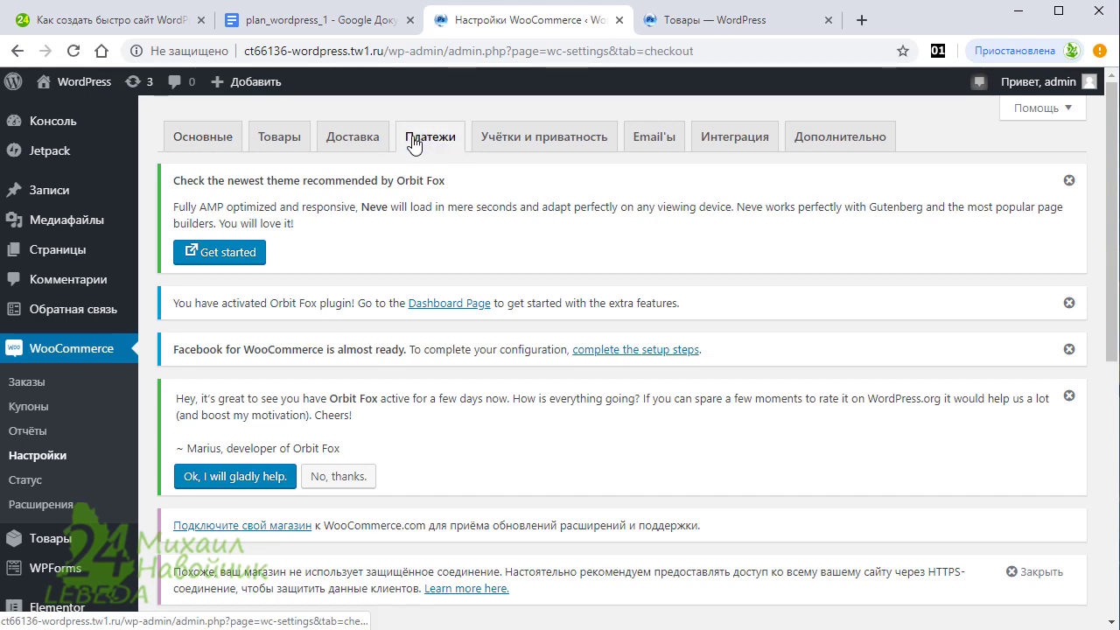
pyautogui.scroll(-4, 442, 188)
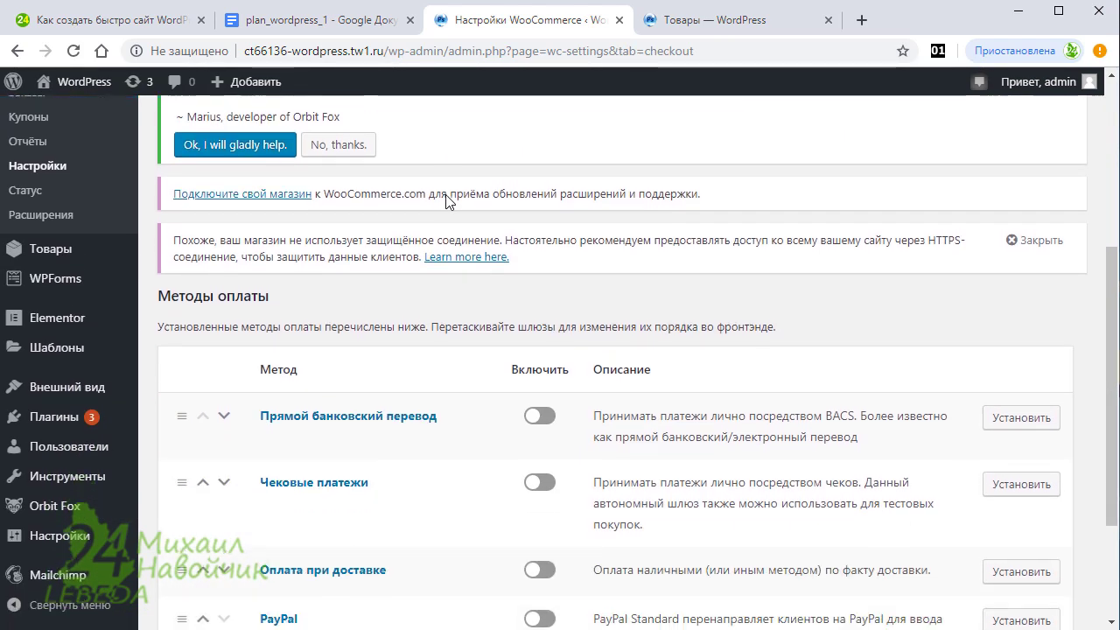
pyautogui.scroll(1, 487, 225)
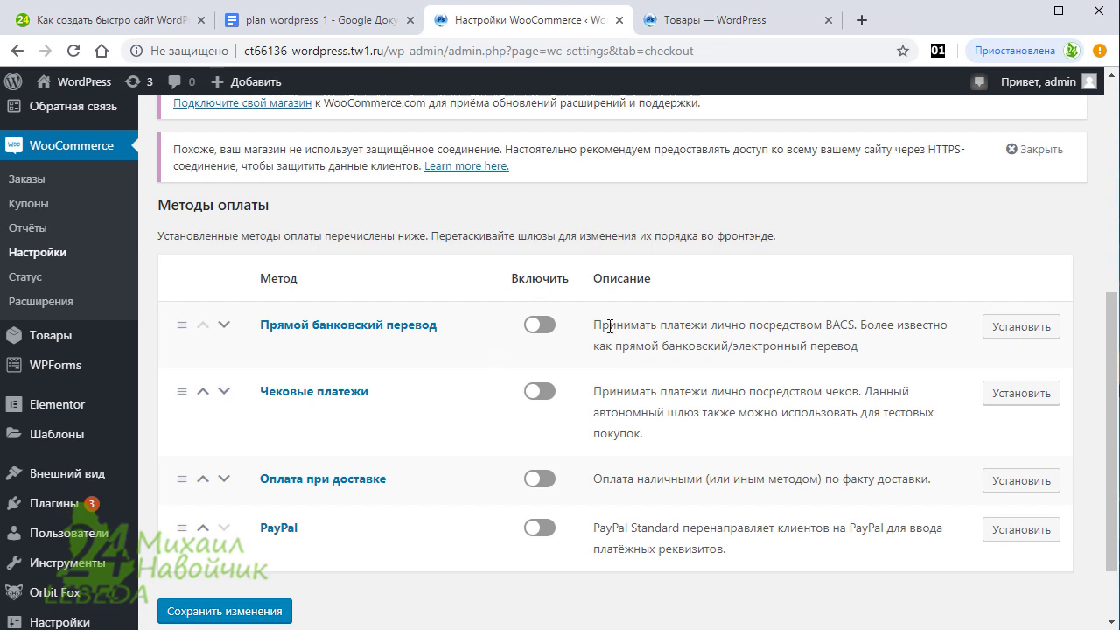
pyautogui.click(553, 532)
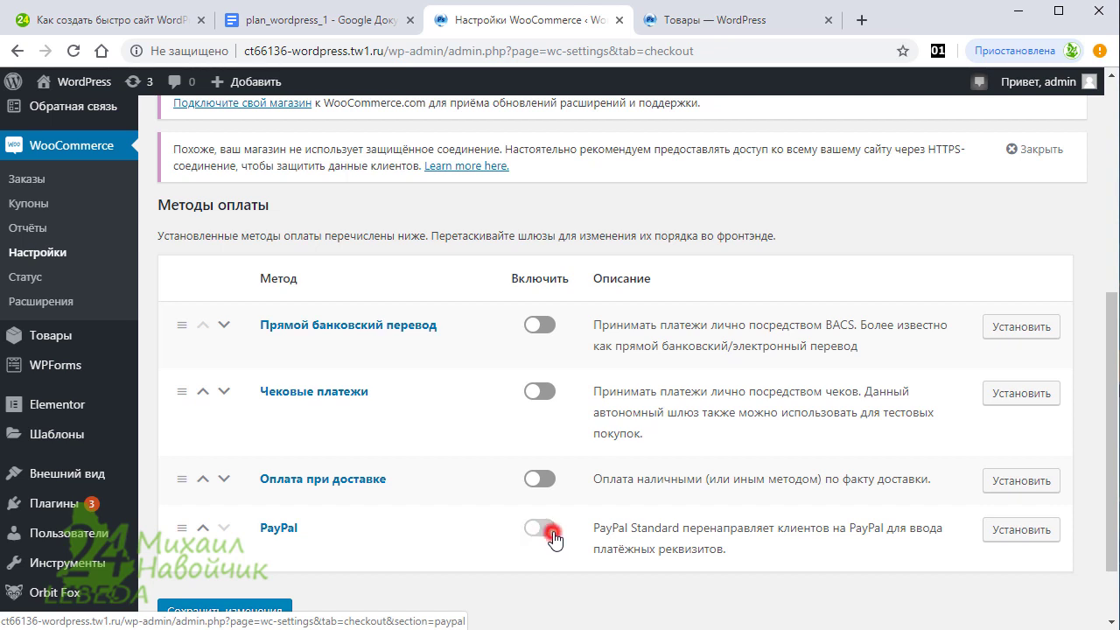
pyautogui.click(548, 326)
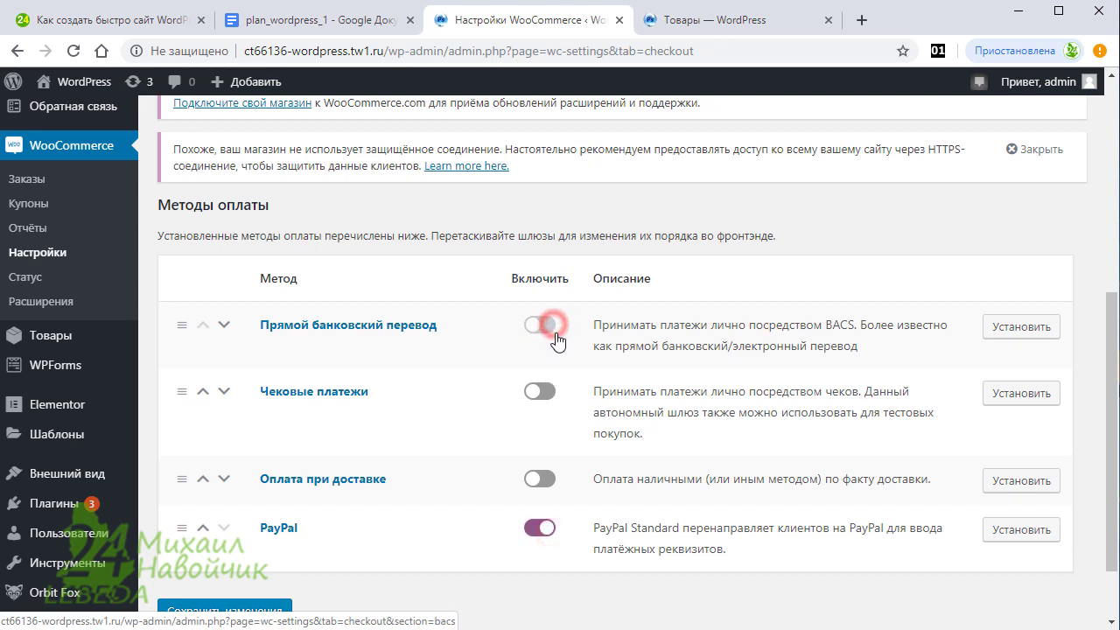
pyautogui.click(556, 483)
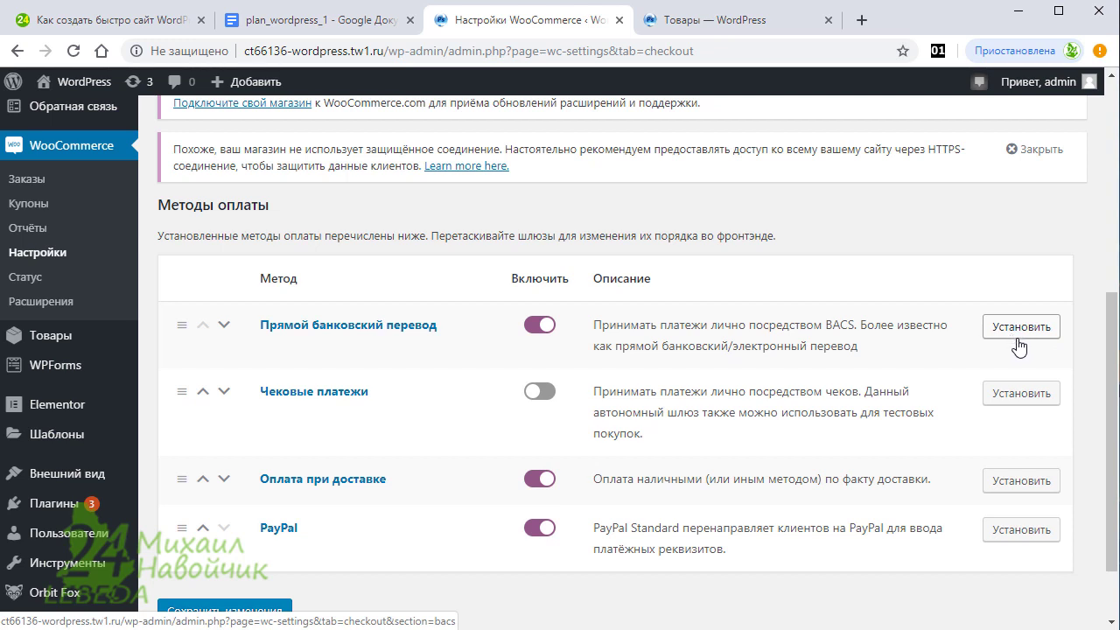
# Open the setup of the direct bank transfer method and review its description, instructions and account details fields
pyautogui.click(1023, 336)
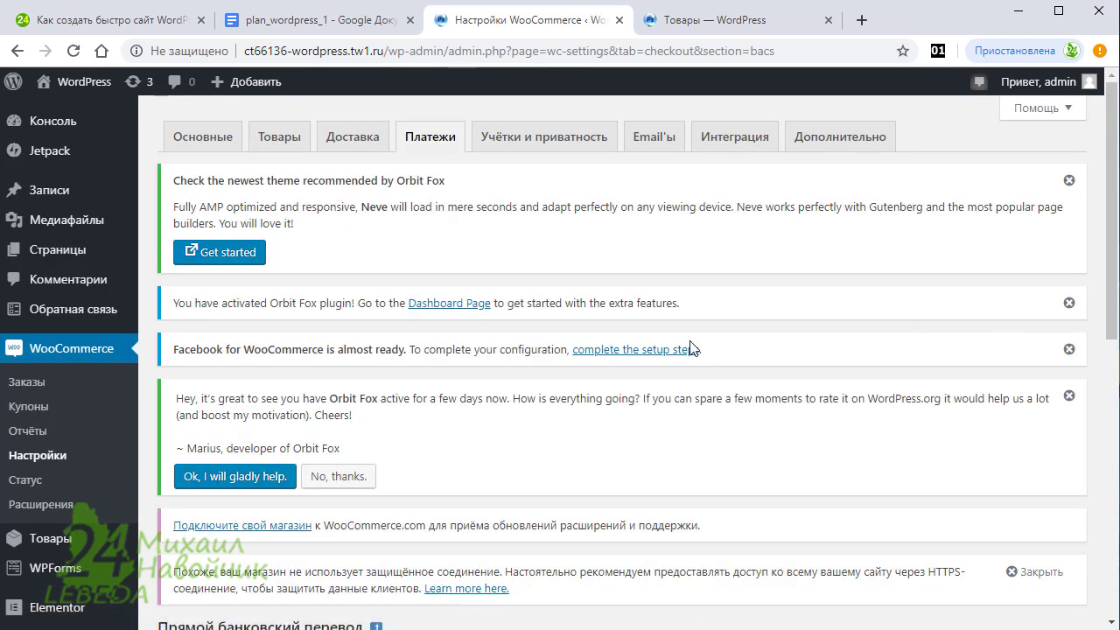
pyautogui.scroll(-4, 689, 347)
pyautogui.scroll(-2, 689, 341)
pyautogui.scroll(-1, 633, 339)
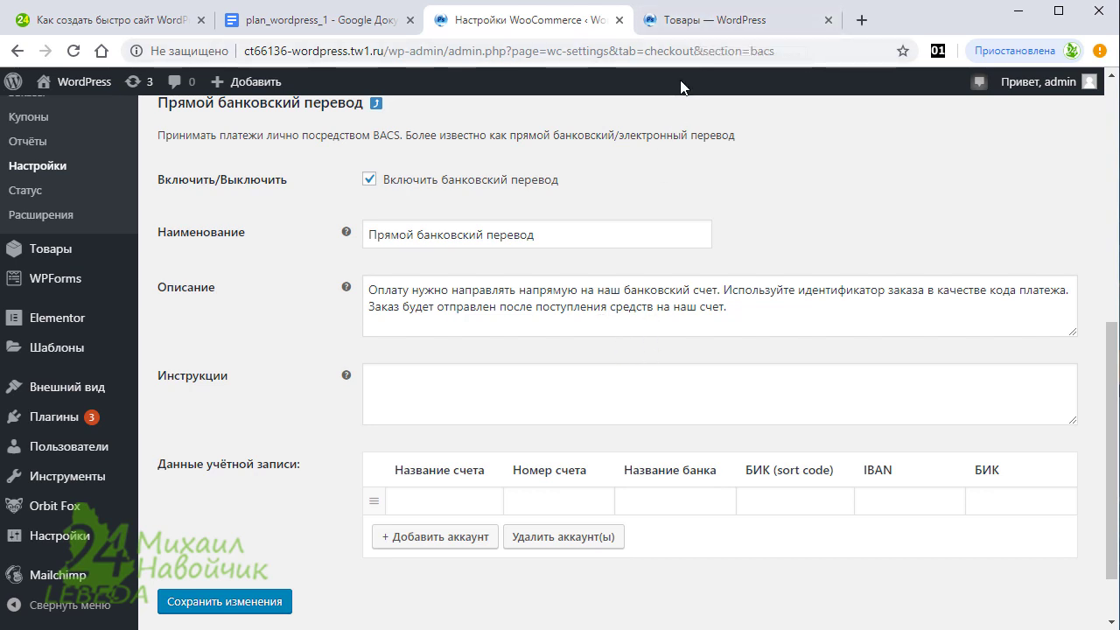
# Open the product "Как создать быстро сайт WordPress" from the storefront's shop page and add it to the cart
pyautogui.click(674, 20)
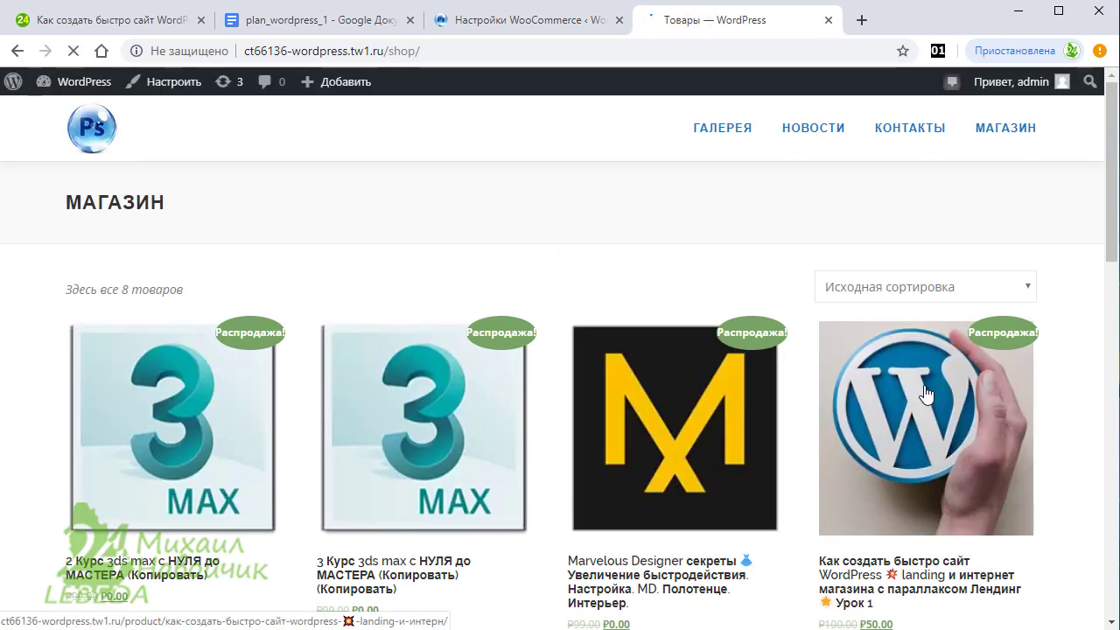
pyautogui.click(927, 407)
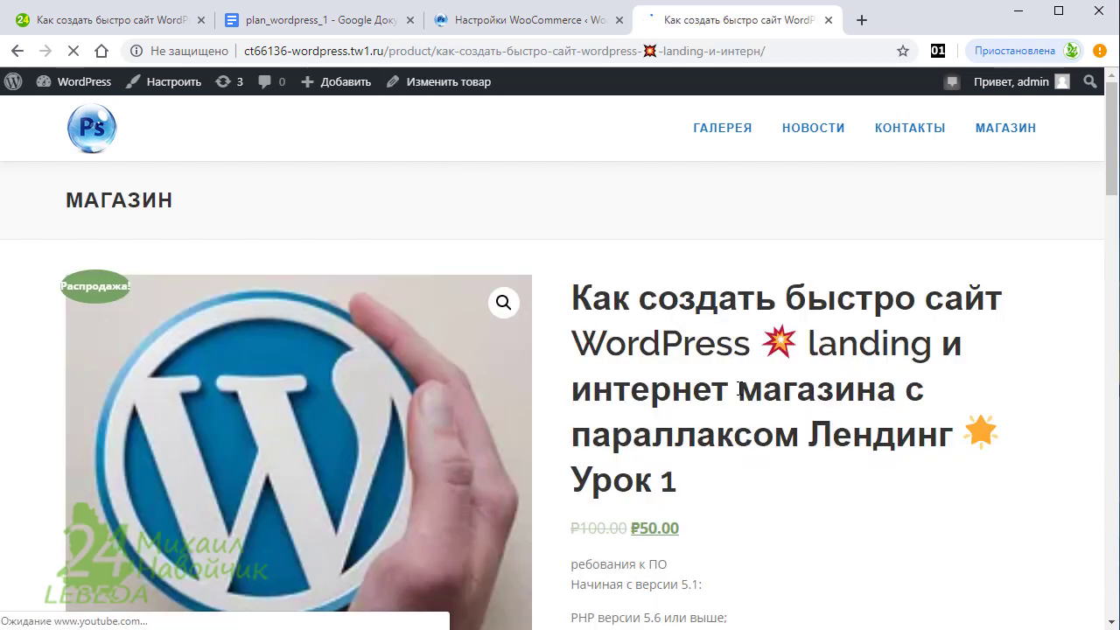
pyautogui.scroll(-3, 758, 389)
pyautogui.scroll(3, 757, 390)
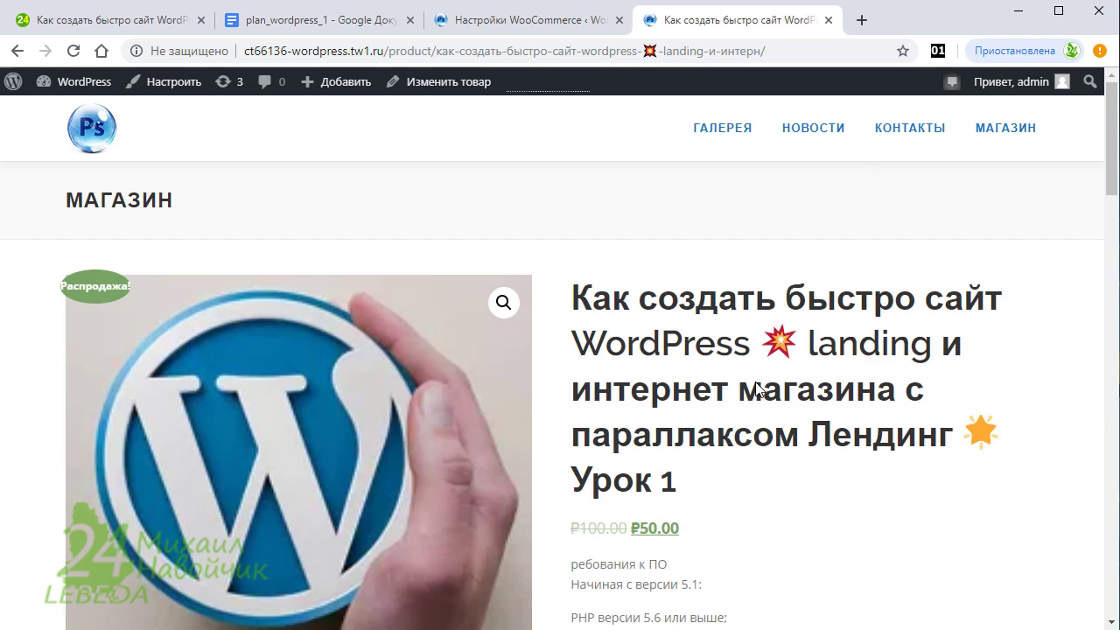
pyautogui.scroll(-3, 758, 389)
pyautogui.click(709, 529)
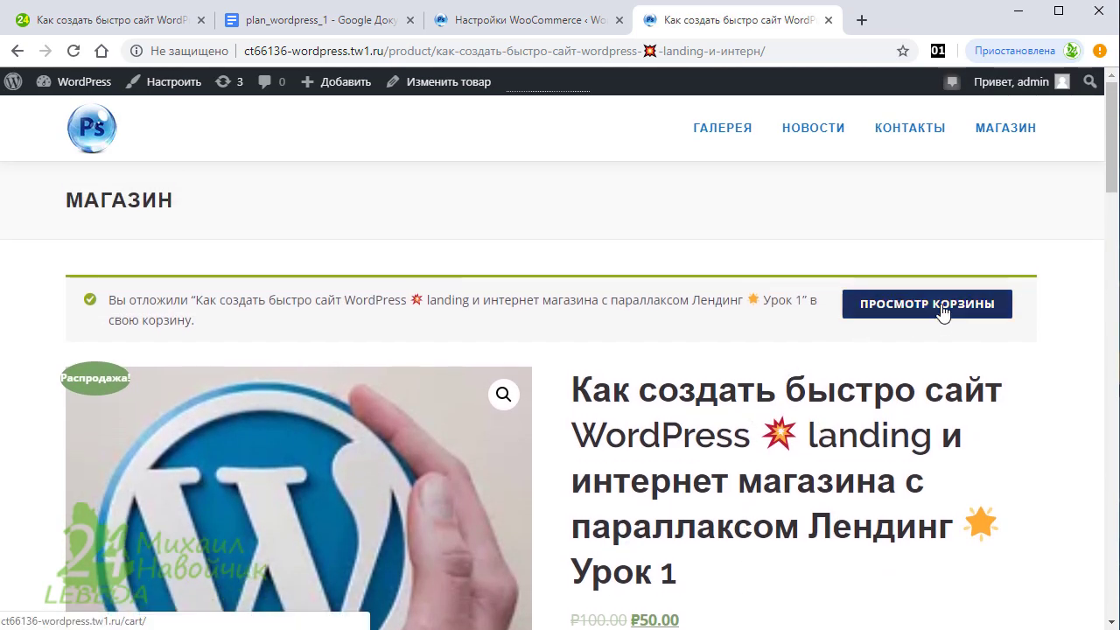
# View the cart with its order totals and proceed to checkout
pyautogui.click(903, 299)
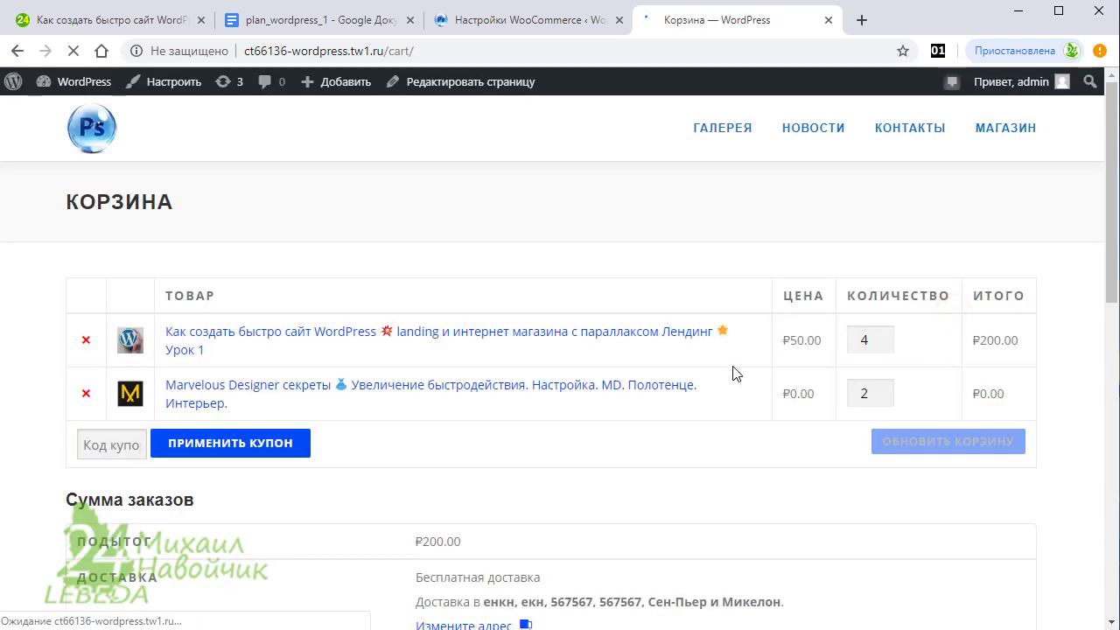
pyautogui.scroll(-3, 645, 391)
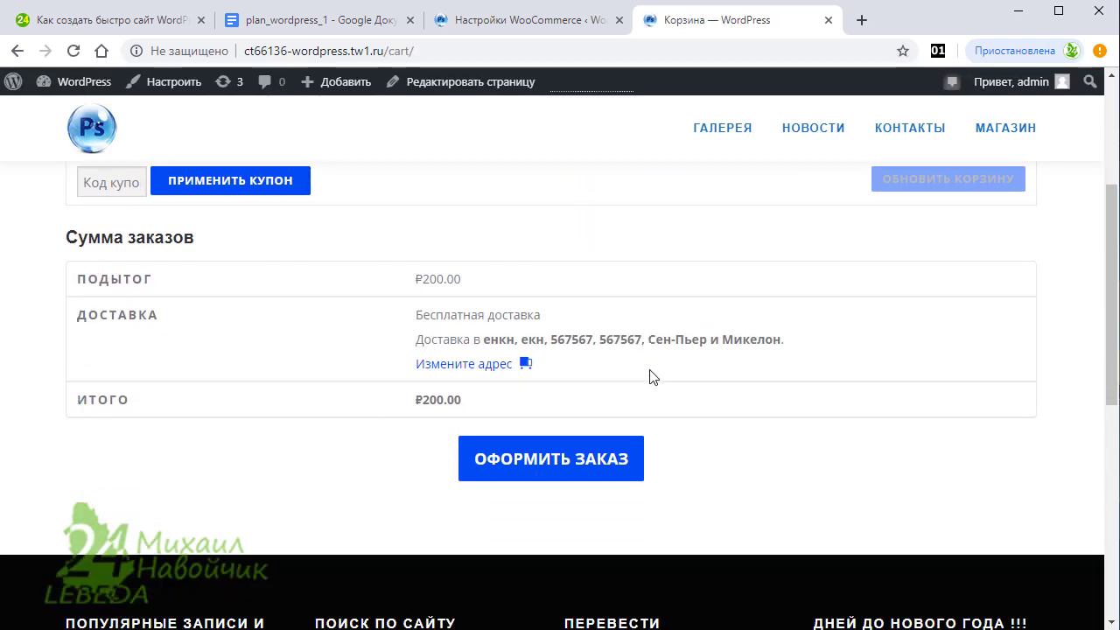
pyautogui.click(641, 461)
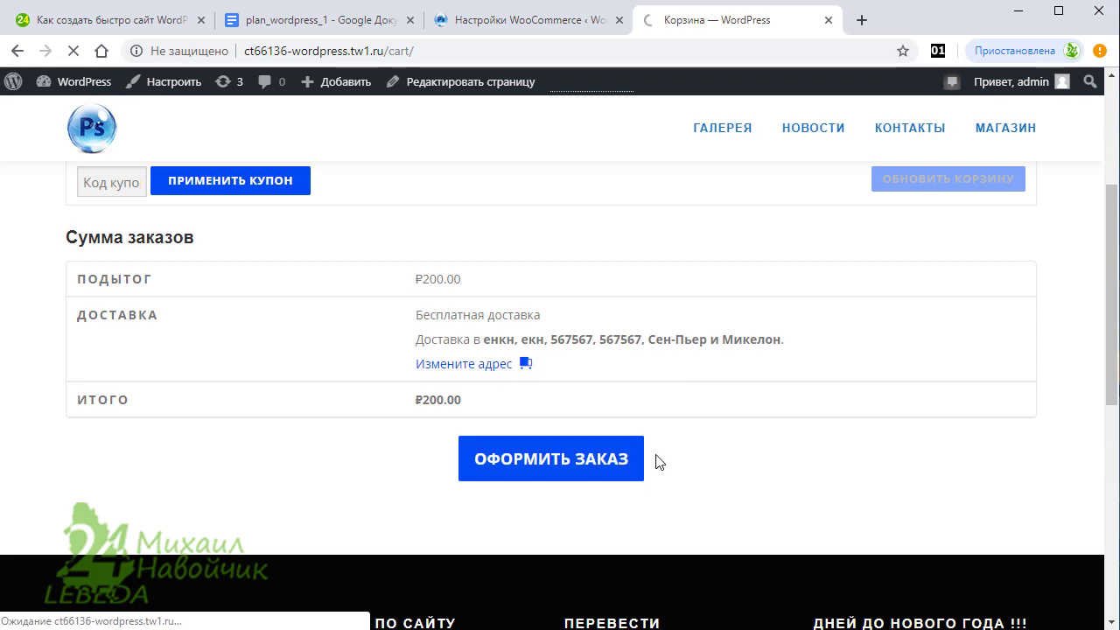
# Examine the checkout page's customer details, order summary and available payment methods
pyautogui.scroll(-10, 483, 315)
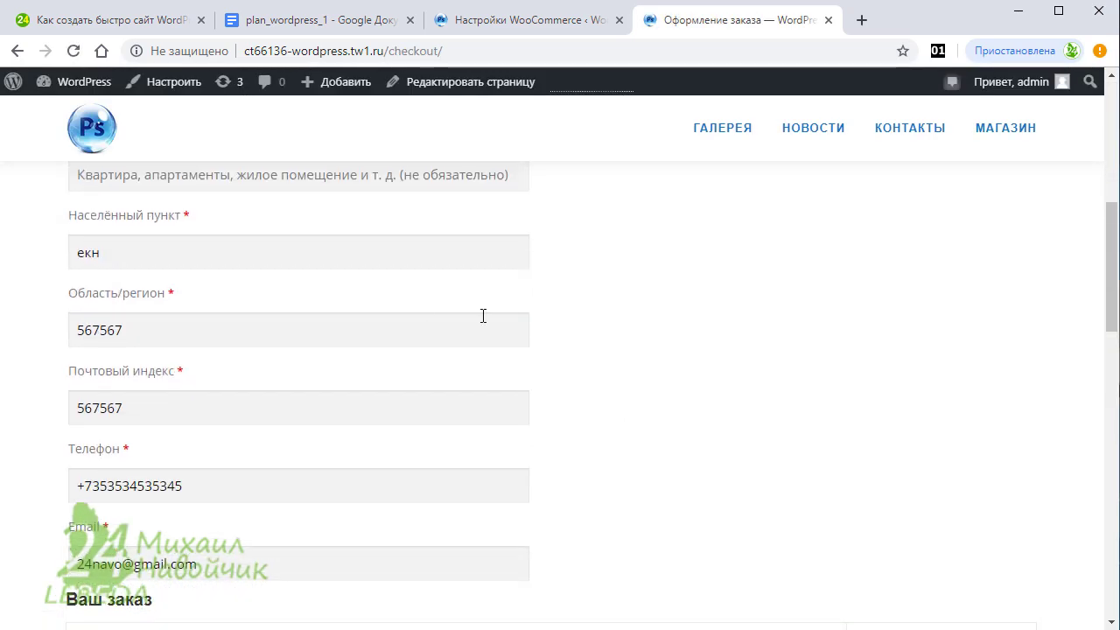
pyautogui.scroll(-1, 464, 362)
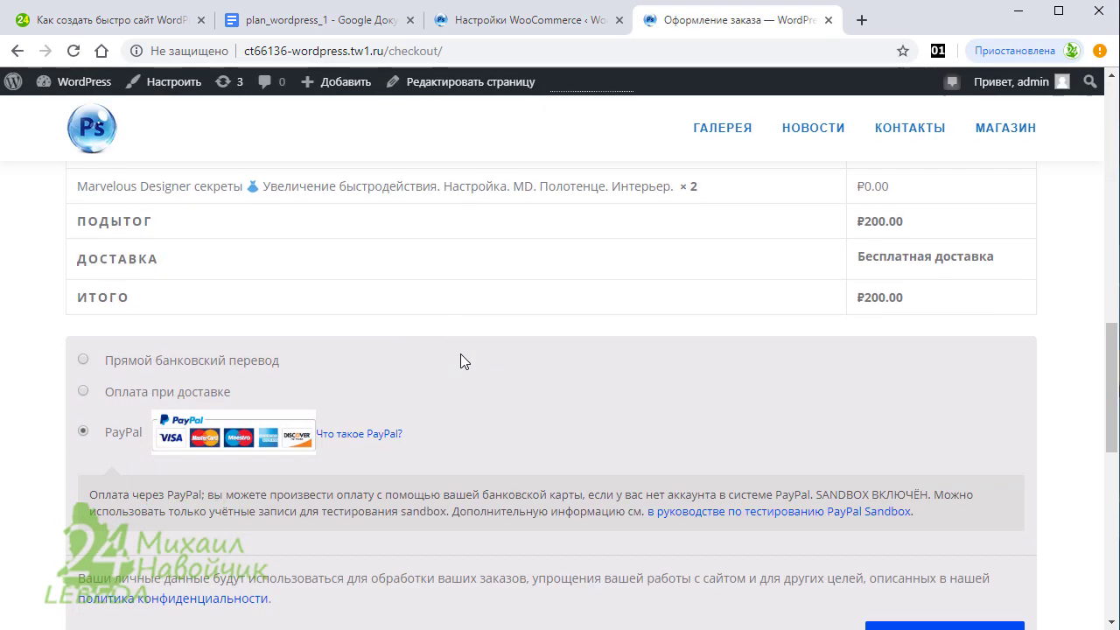
pyautogui.scroll(-1, 515, 368)
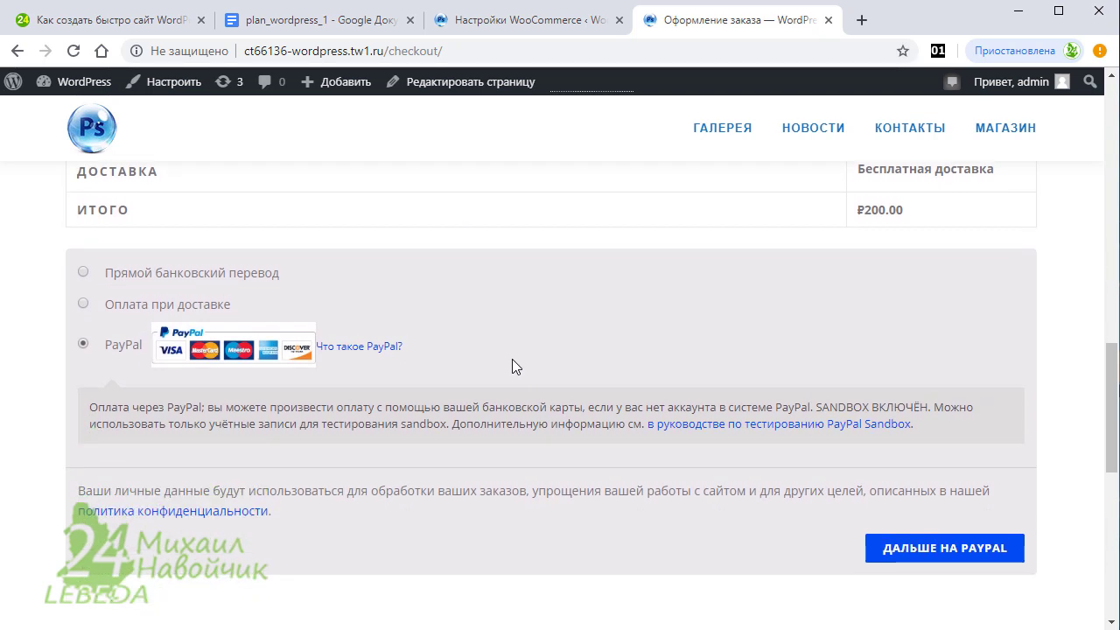
pyautogui.scroll(1, 508, 357)
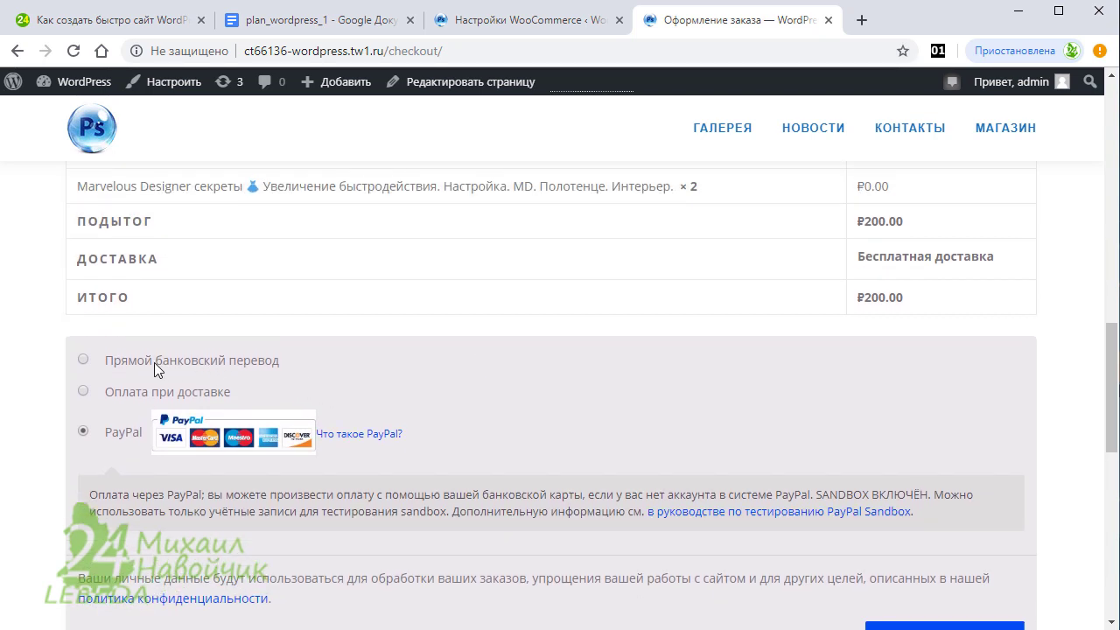
# Check the cash on delivery option at checkout, select PayPal as the payment method instead and continue to the PayPal payment page
pyautogui.click(82, 391)
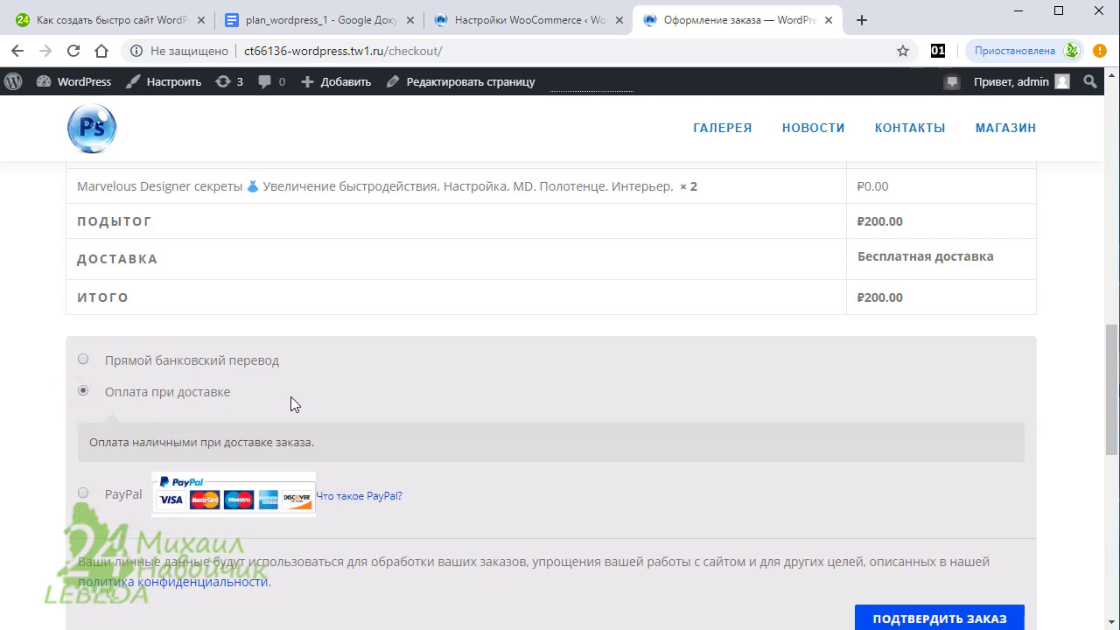
pyautogui.scroll(-1, 292, 396)
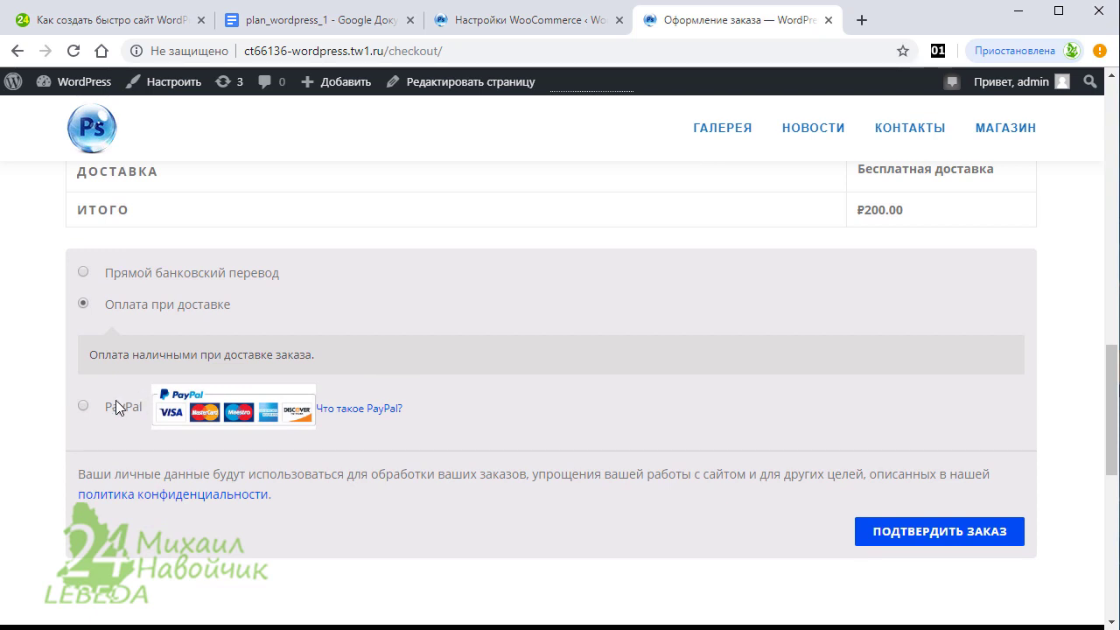
pyautogui.click(83, 406)
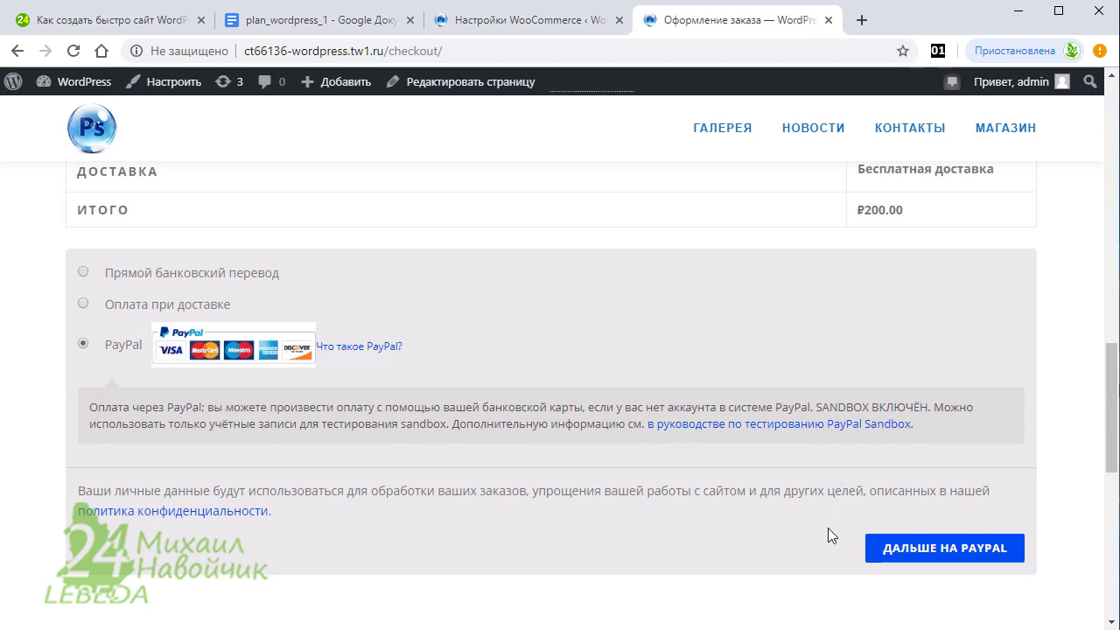
pyautogui.click(910, 555)
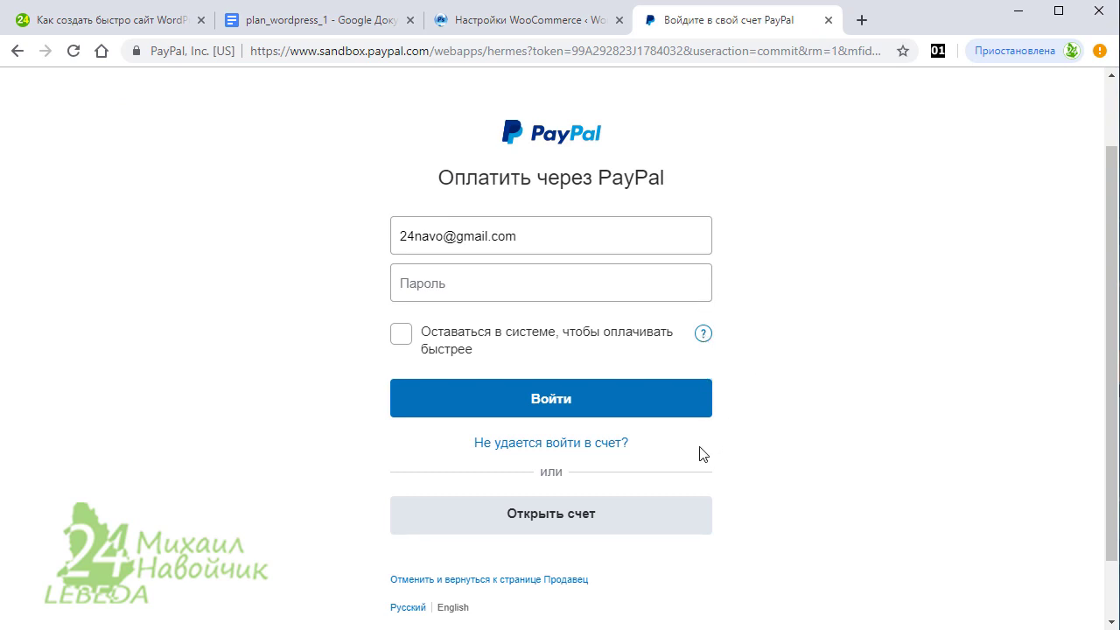
# Choose to open a new PayPal account and start filling in the card number on the bank card payment form
pyautogui.click(589, 524)
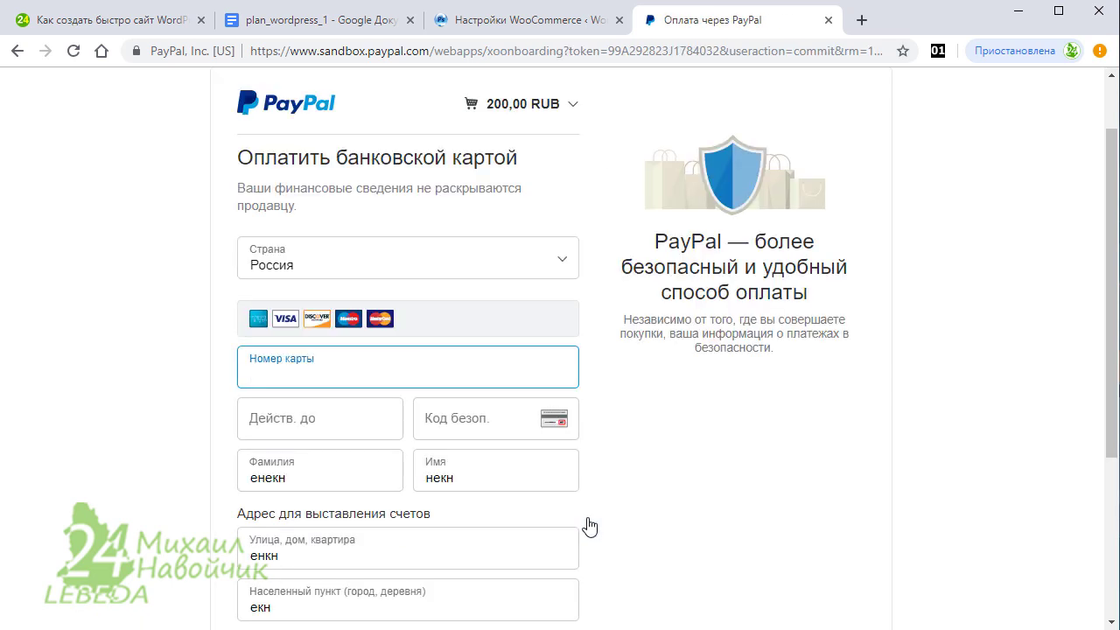
pyautogui.write('4')
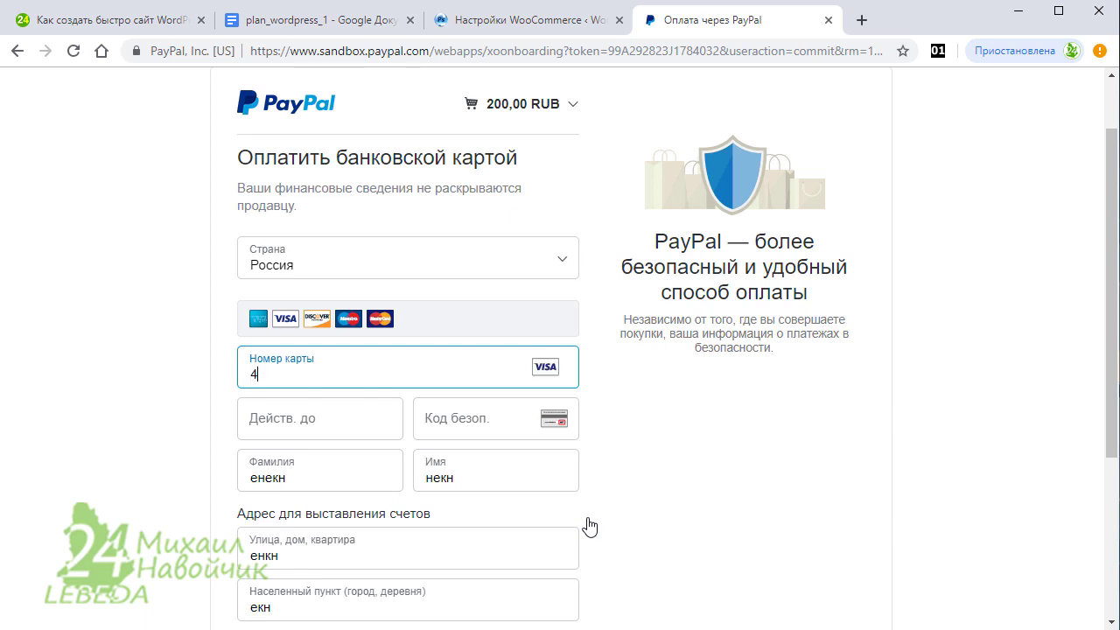